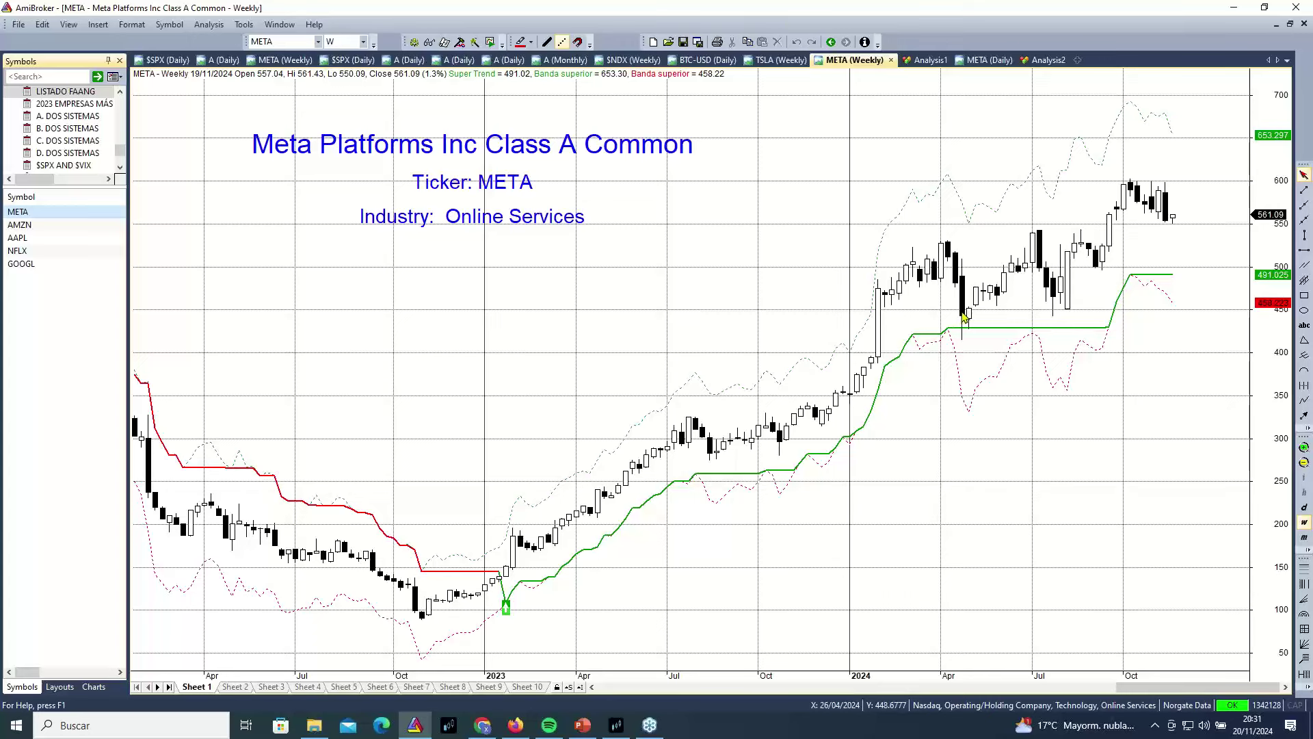
Review the weekly SuperTrend charts of META, AMZN, AAPL, NFLX and GOOGL in the LISTADO FAANG watchlist
{"action": "mouse_move", "coordinate": [963, 316]}
{"action": "mouse_move", "coordinate": [1147, 476]}
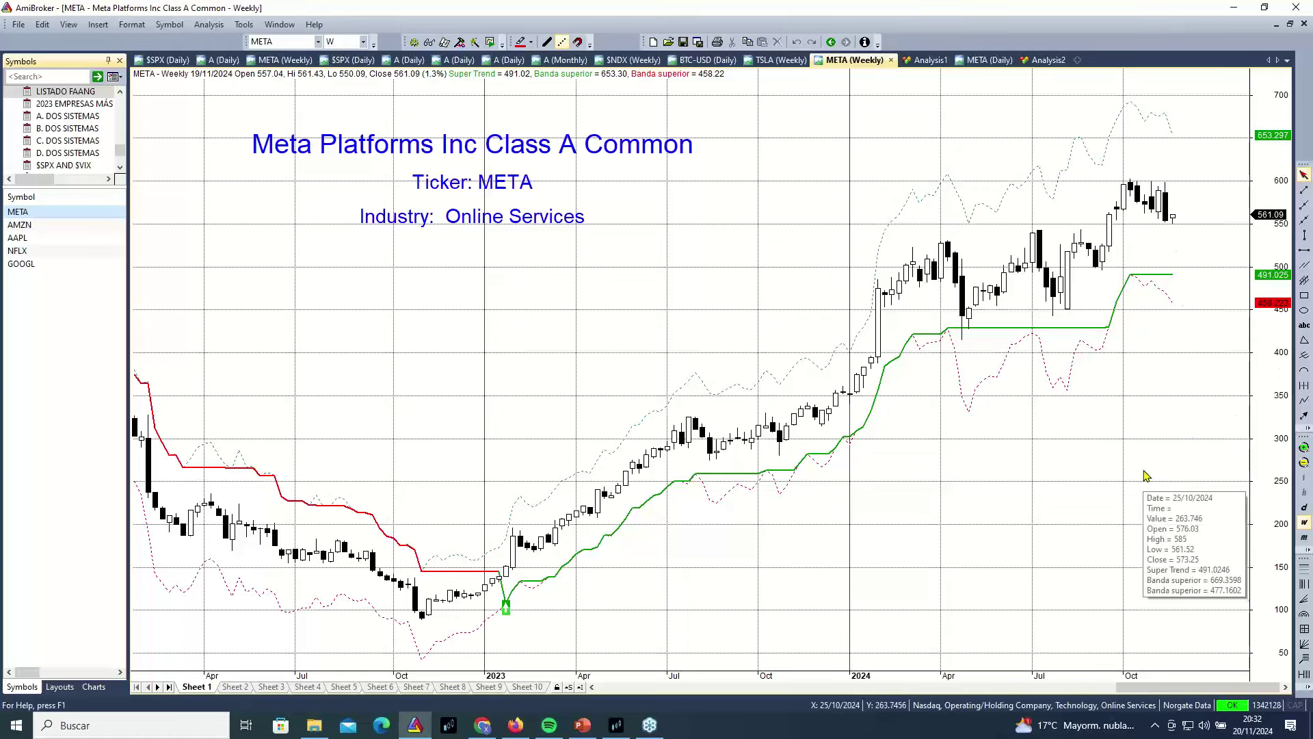
{"action": "left_click", "coordinate": [19, 225]}
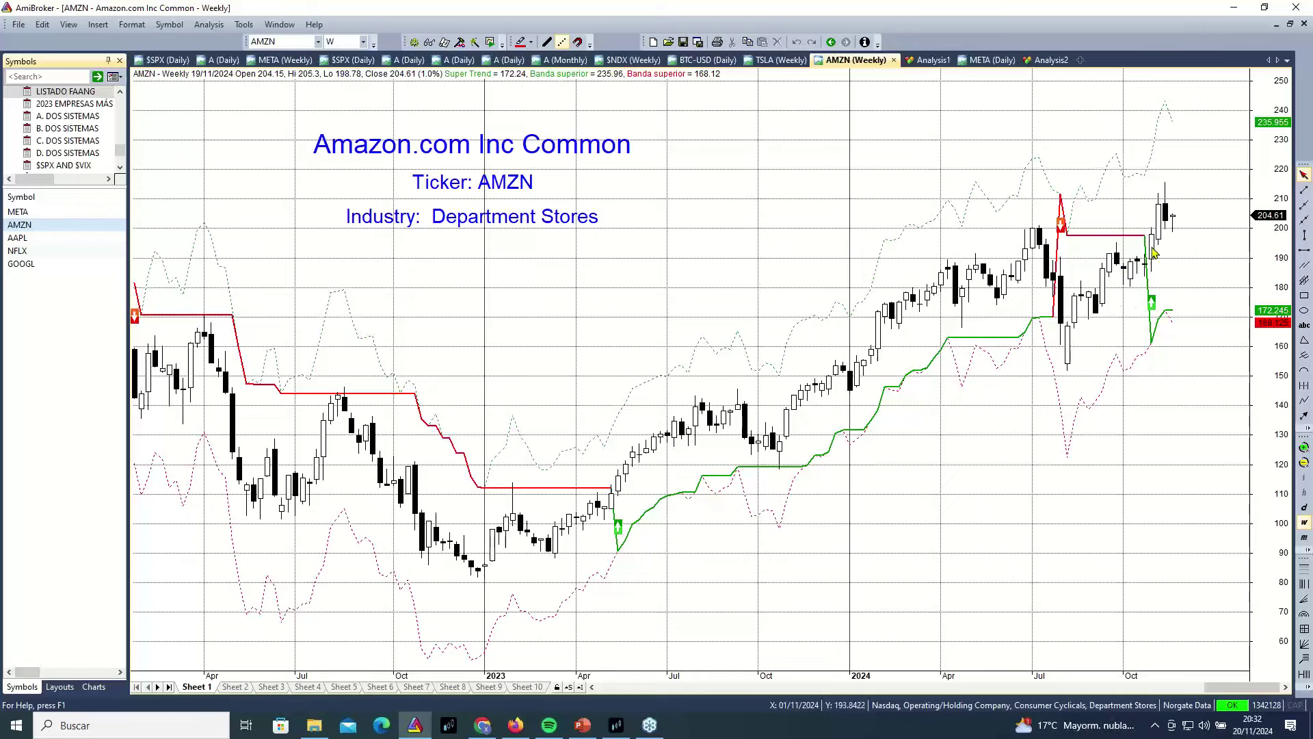
{"action": "left_click", "coordinate": [23, 240]}
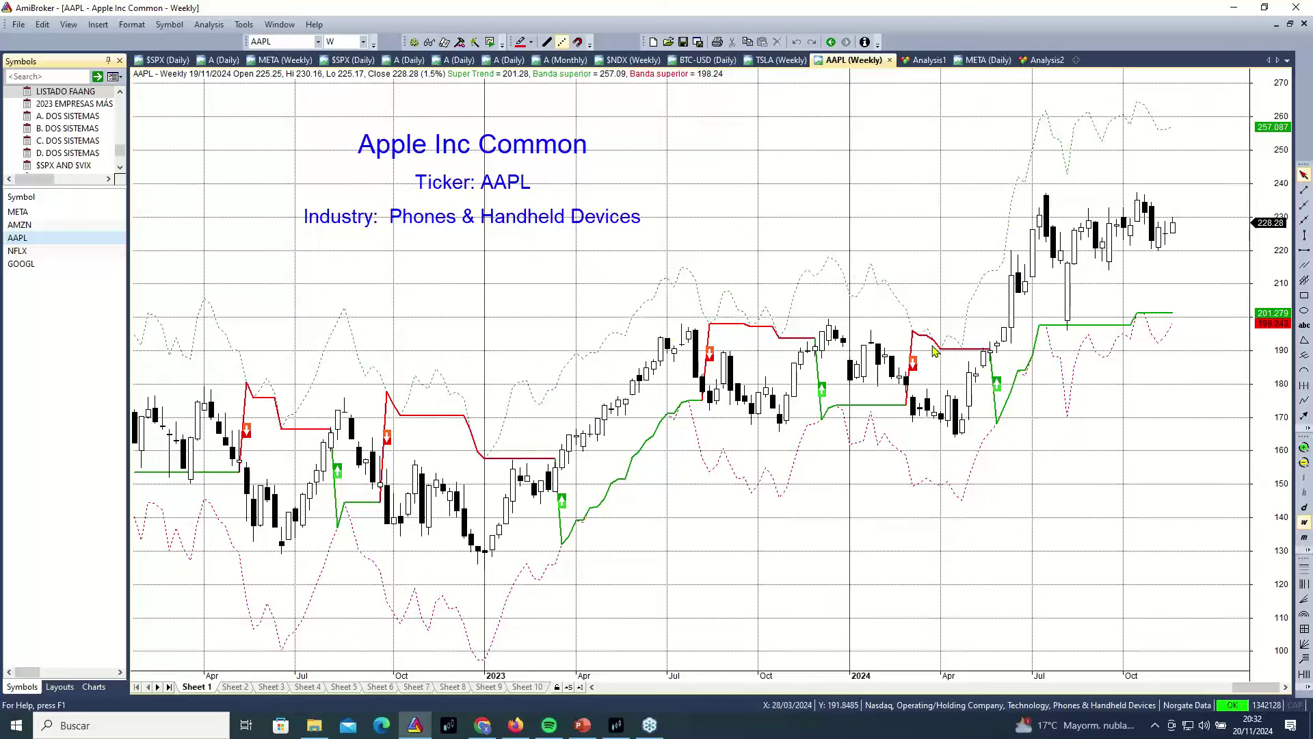
{"action": "key", "text": "Down"}
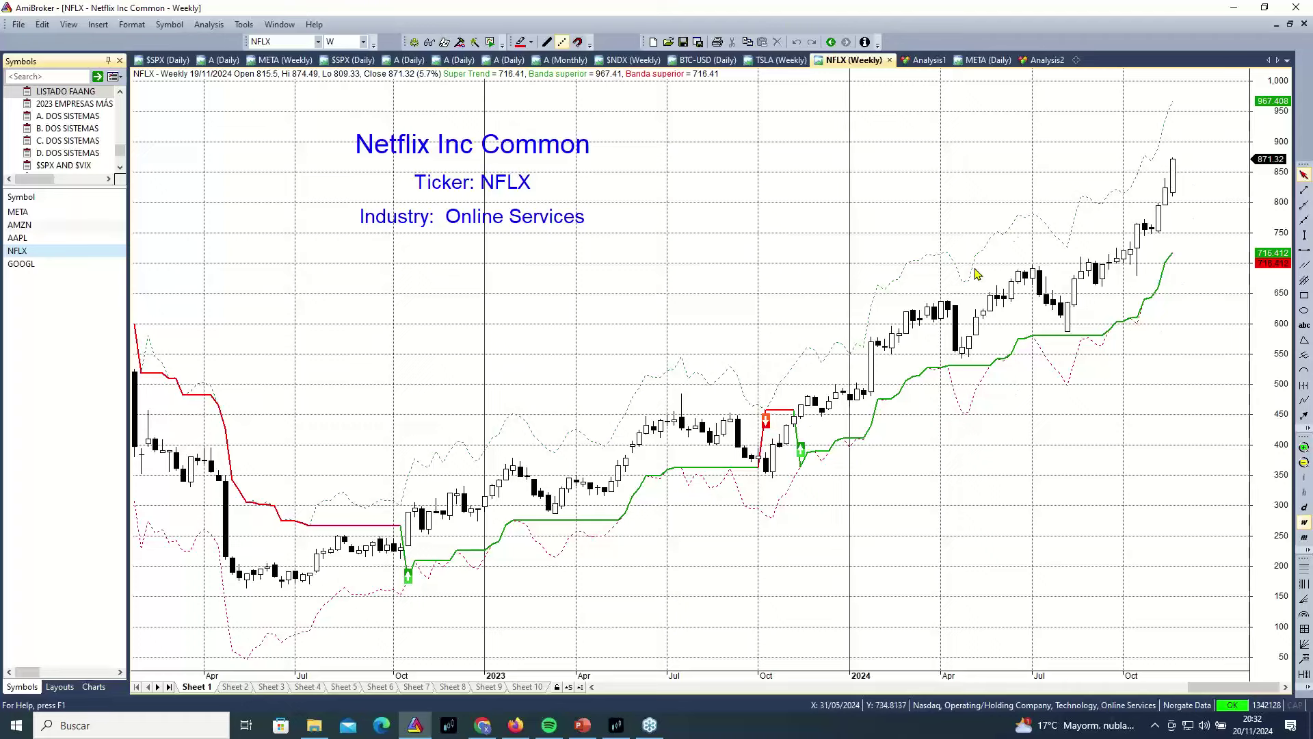
{"action": "left_click", "coordinate": [41, 266]}
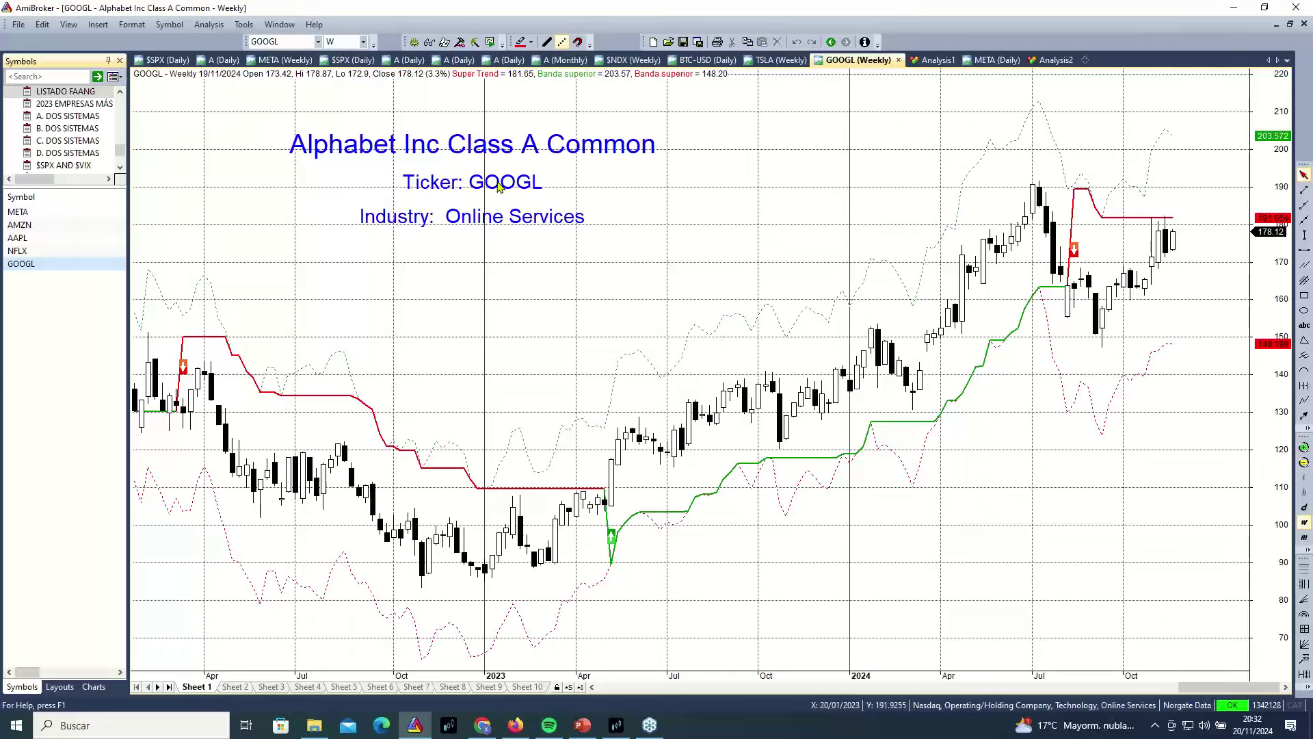
Backtest the SuperTrend FAANG system in Analysis1, sort the trades by latest exit date, and select the GOOGL trade entered 19/05/2023
{"action": "left_click", "coordinate": [932, 60]}
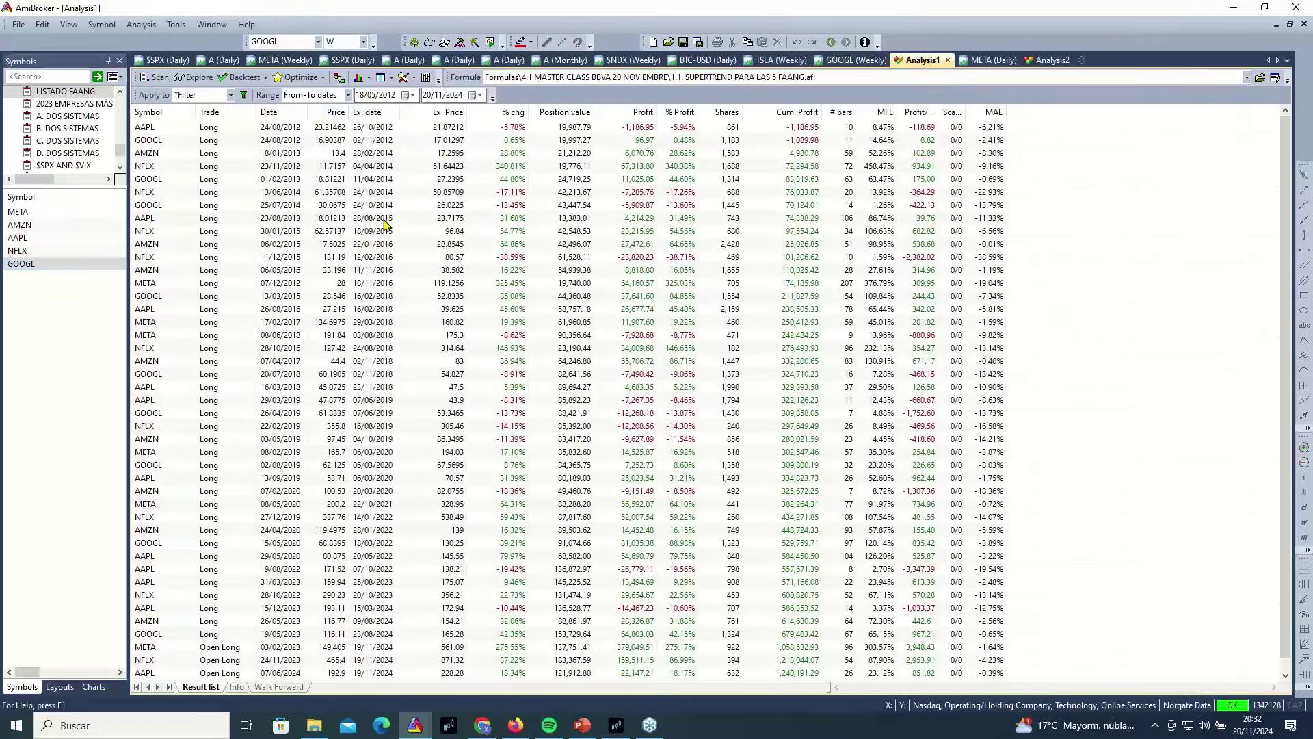
{"action": "left_click", "coordinate": [241, 77]}
{"action": "left_click", "coordinate": [378, 112]}
{"action": "left_click", "coordinate": [378, 111]}
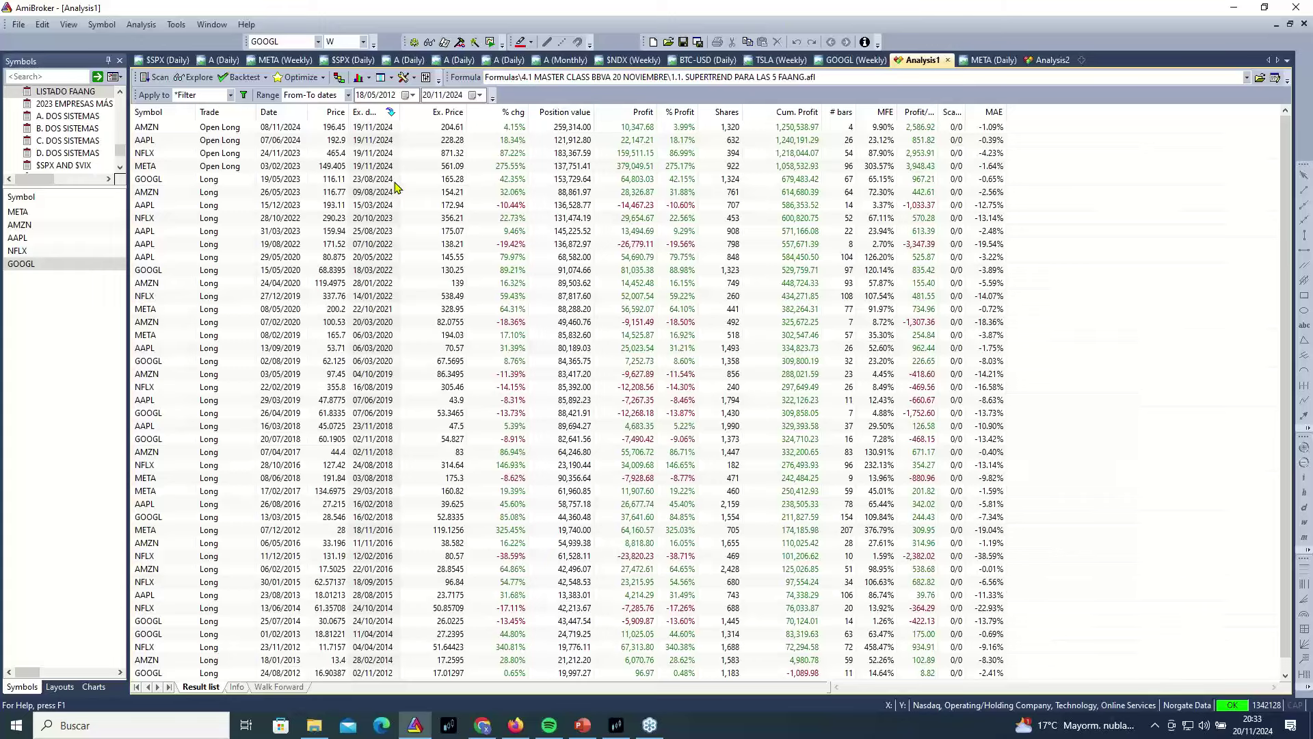
{"action": "left_click", "coordinate": [507, 183]}
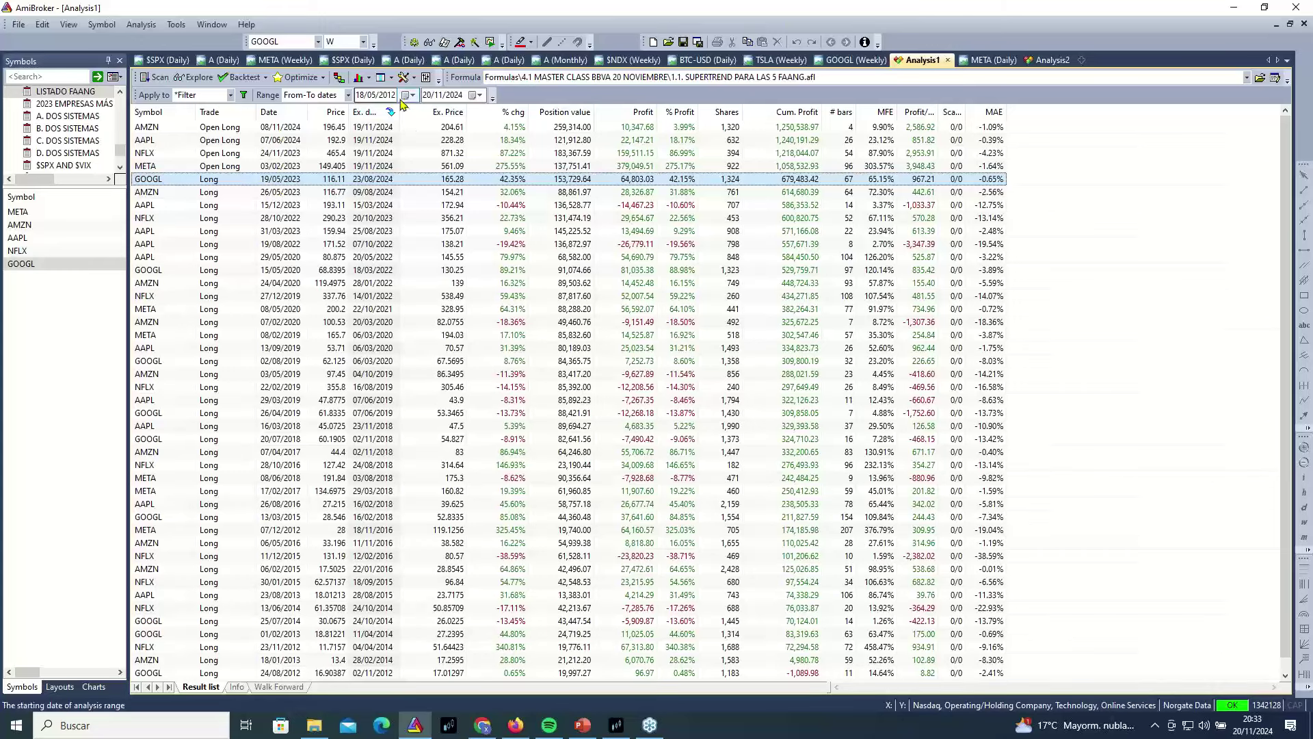
Open the backtest report and examine the annual return, trade count, winner and loser percentages, and average profit/loss per trade
{"action": "left_click", "coordinate": [382, 80]}
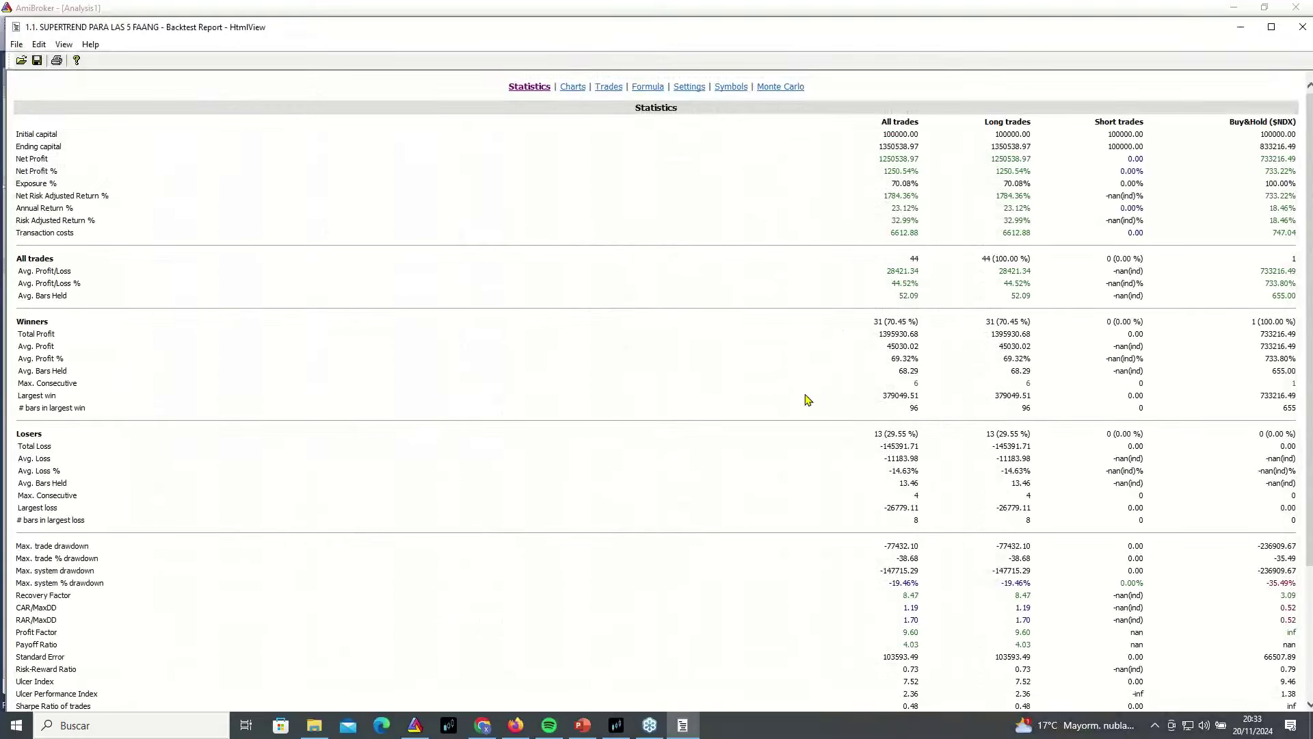
{"action": "left_click_drag", "start_coordinate": [894, 206], "coordinate": [925, 186]}
{"action": "double_click", "coordinate": [914, 259]}
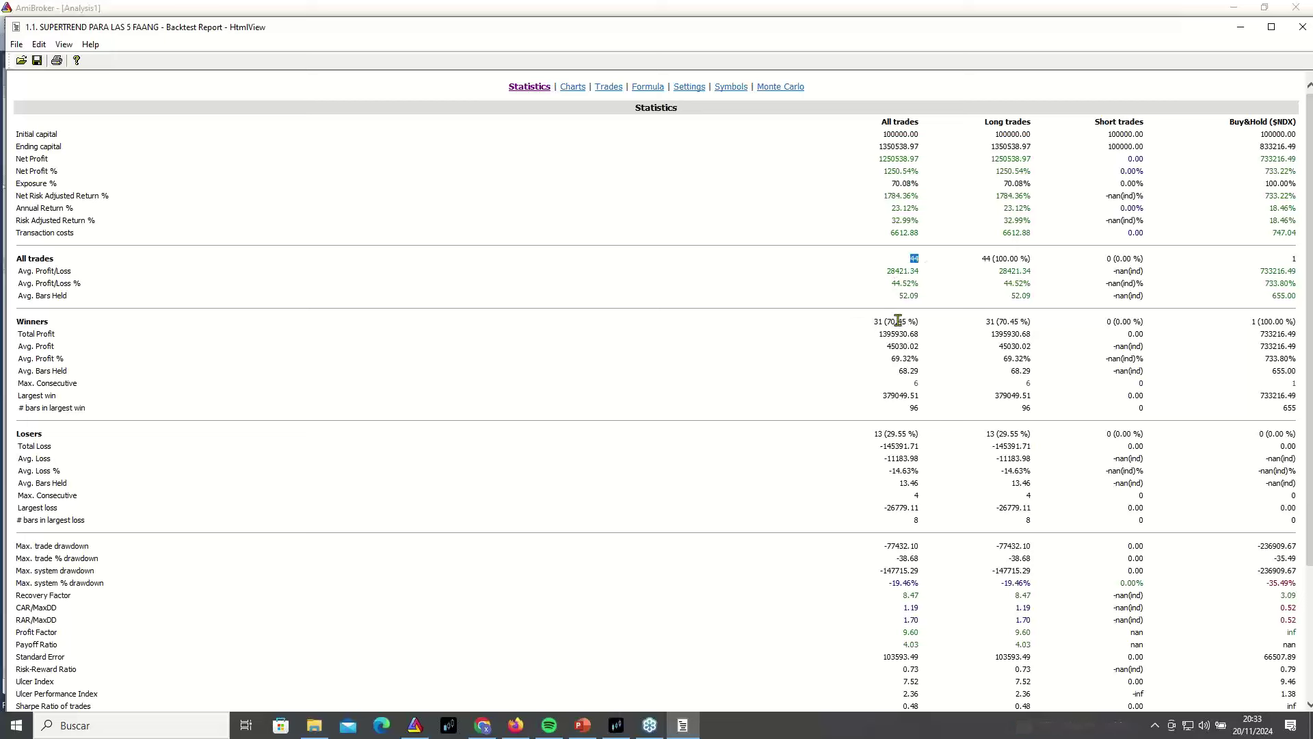
{"action": "left_click_drag", "start_coordinate": [886, 322], "coordinate": [920, 325]}
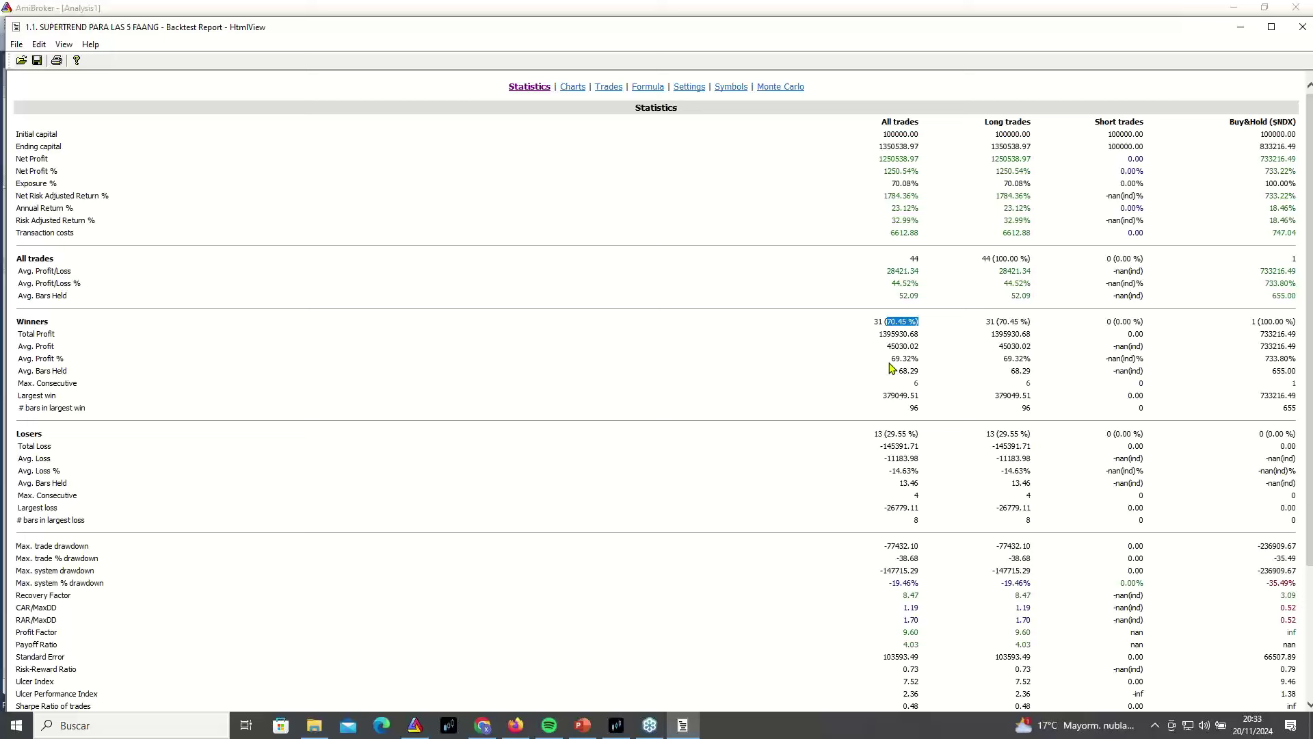
{"action": "left_click_drag", "start_coordinate": [892, 360], "coordinate": [914, 363]}
{"action": "left_click_drag", "start_coordinate": [886, 435], "coordinate": [915, 472]}
{"action": "left_click_drag", "start_coordinate": [31, 283], "coordinate": [406, 271]}
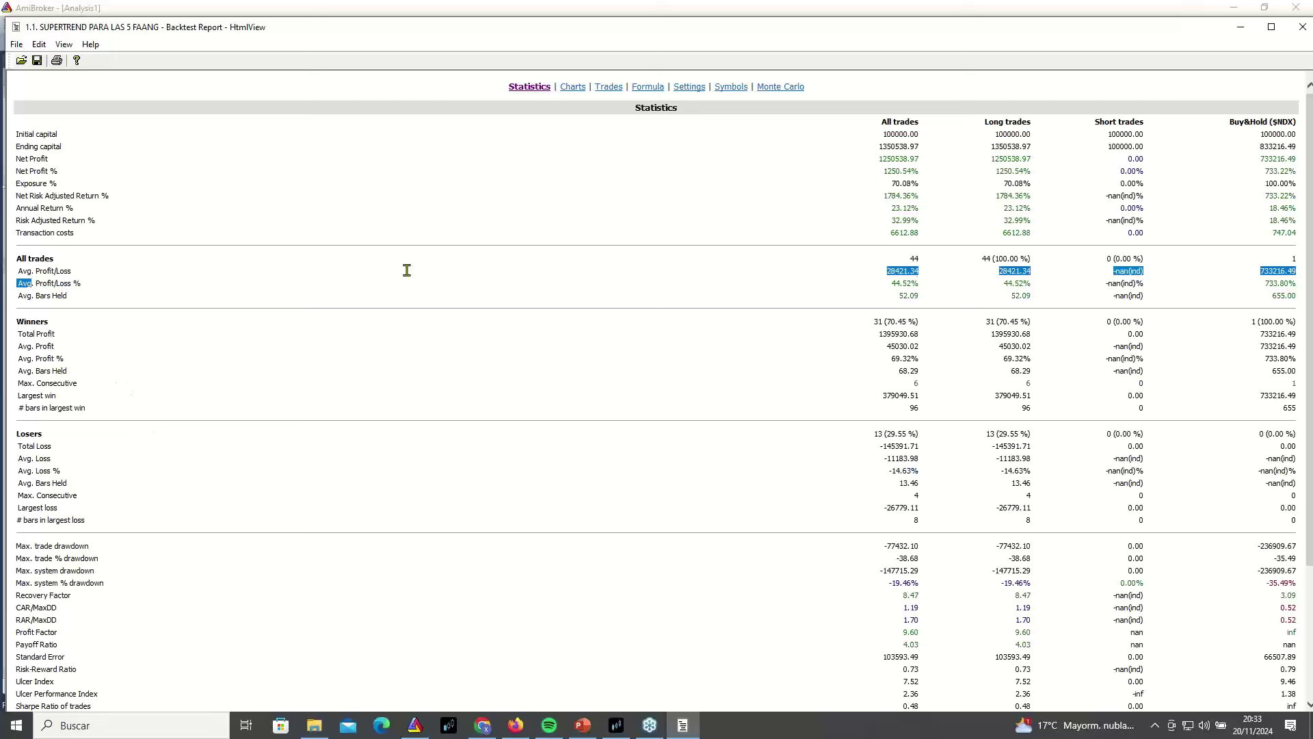
{"action": "left_click_drag", "start_coordinate": [795, 277], "coordinate": [921, 293]}
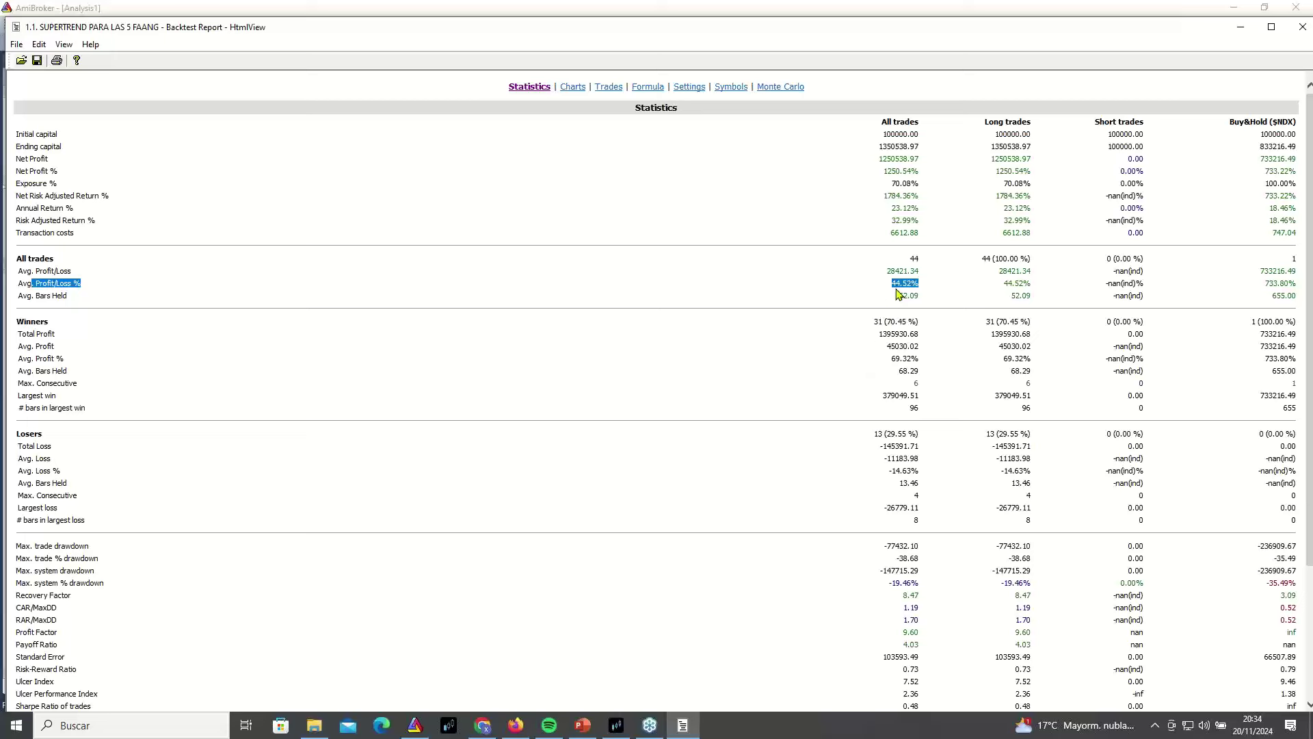
{"action": "left_click", "coordinate": [932, 295]}
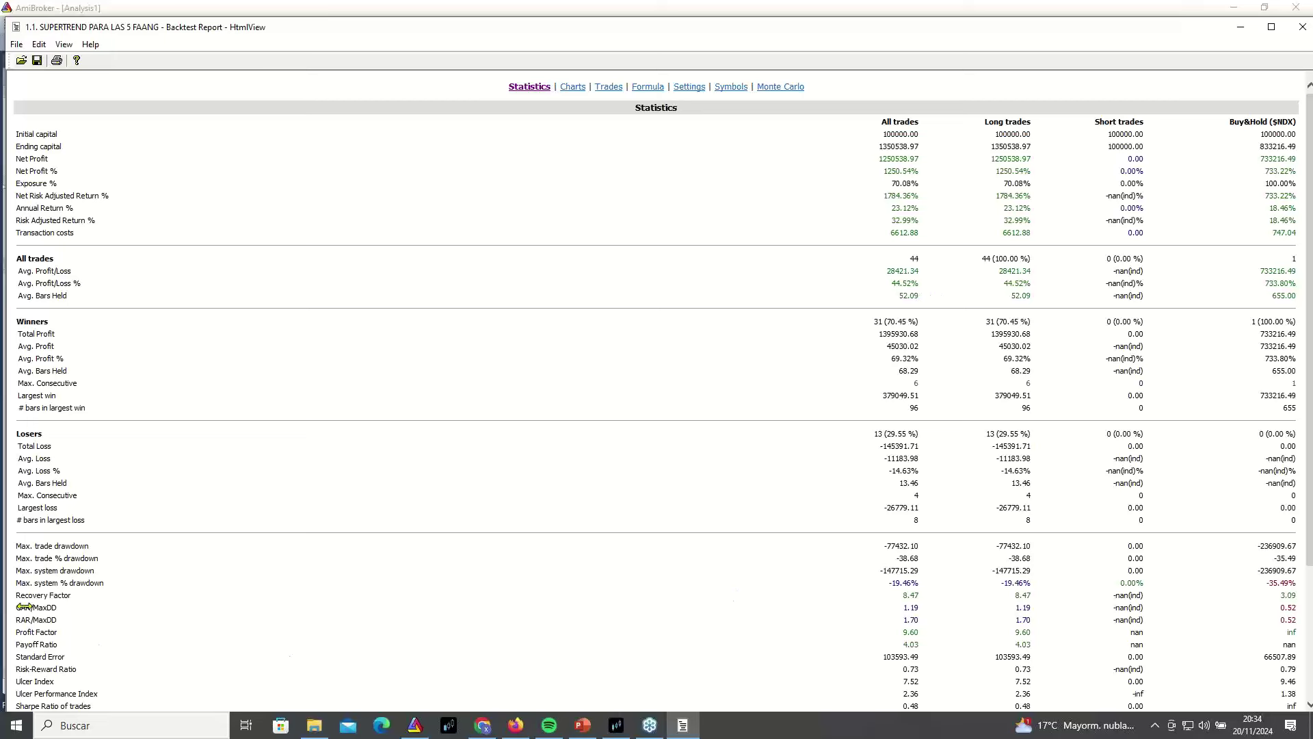
Examine the report's maximum system drawdown, profit factor and list of the ten largest drawdowns
{"action": "left_click_drag", "start_coordinate": [30, 582], "coordinate": [913, 579]}
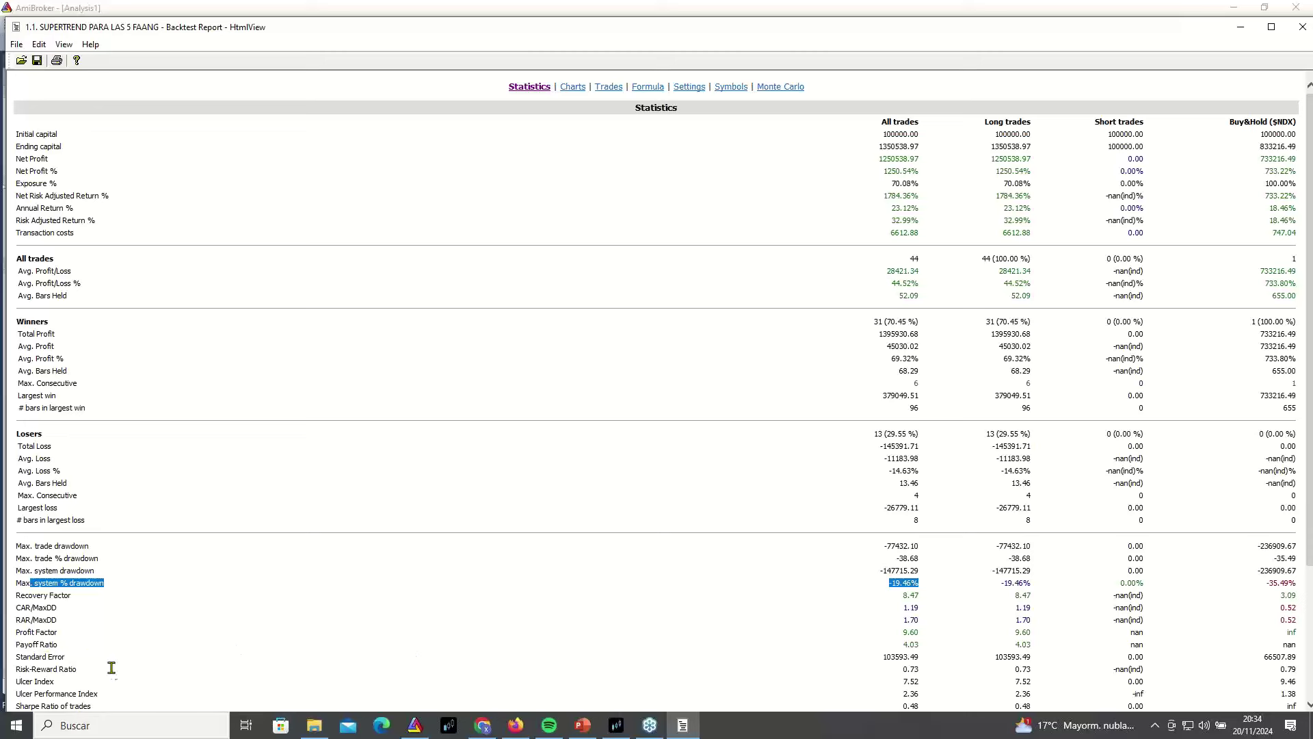
{"action": "left_click_drag", "start_coordinate": [39, 639], "coordinate": [719, 612]}
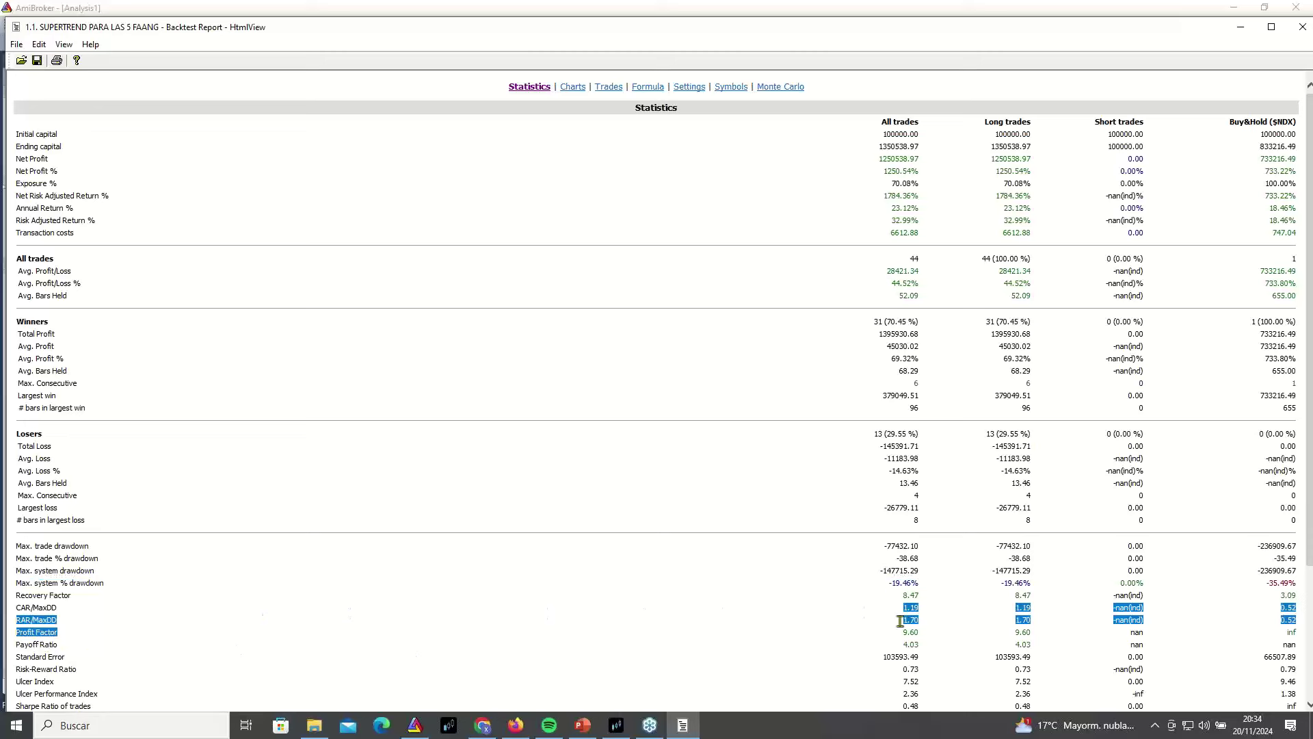
{"action": "left_click_drag", "start_coordinate": [901, 630], "coordinate": [921, 632]}
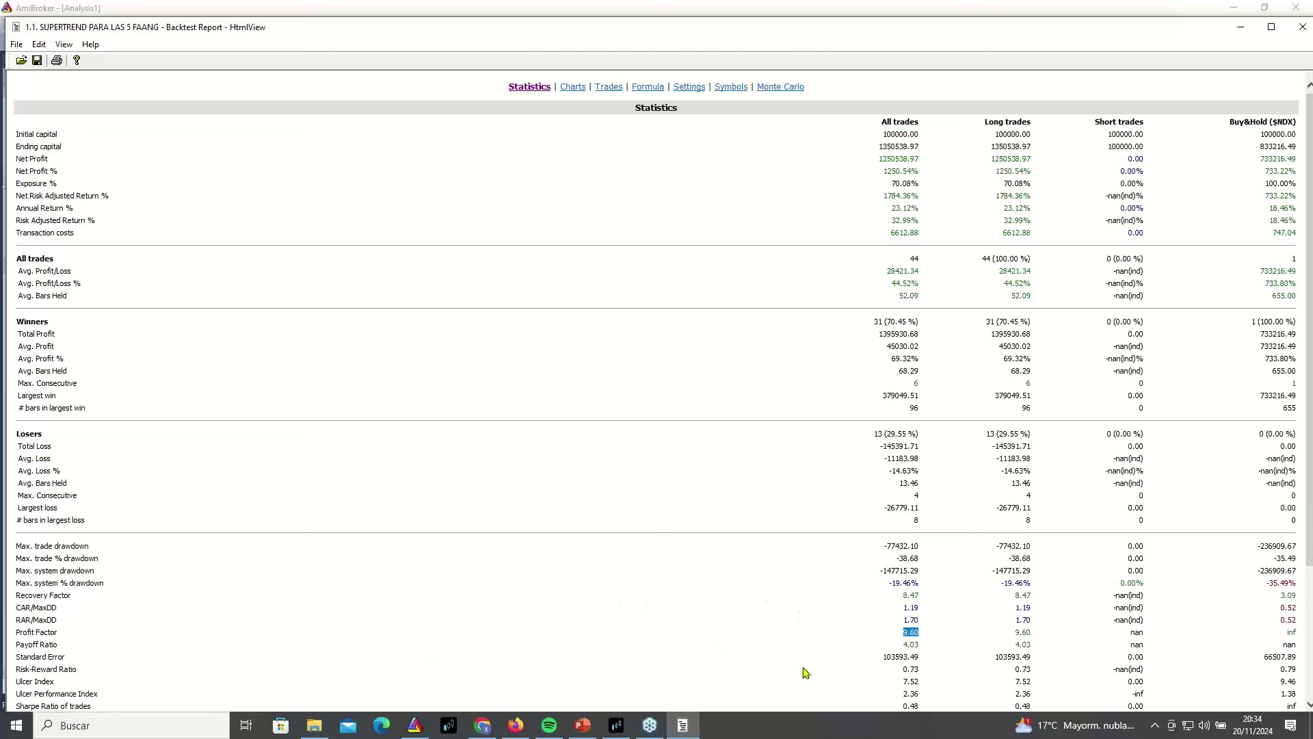
{"action": "scroll", "coordinate": [759, 608], "scroll_direction": "down", "scroll_amount": 3}
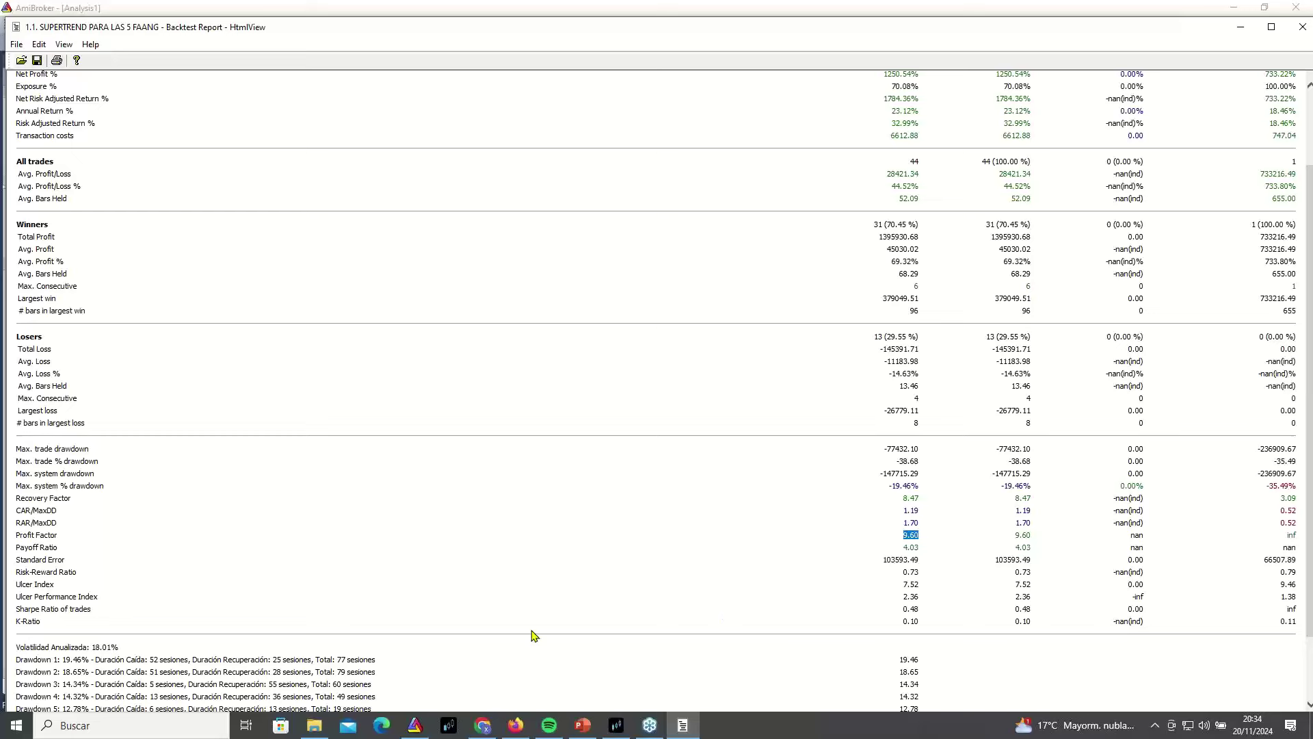
{"action": "scroll", "coordinate": [831, 588], "scroll_direction": "down", "scroll_amount": 3}
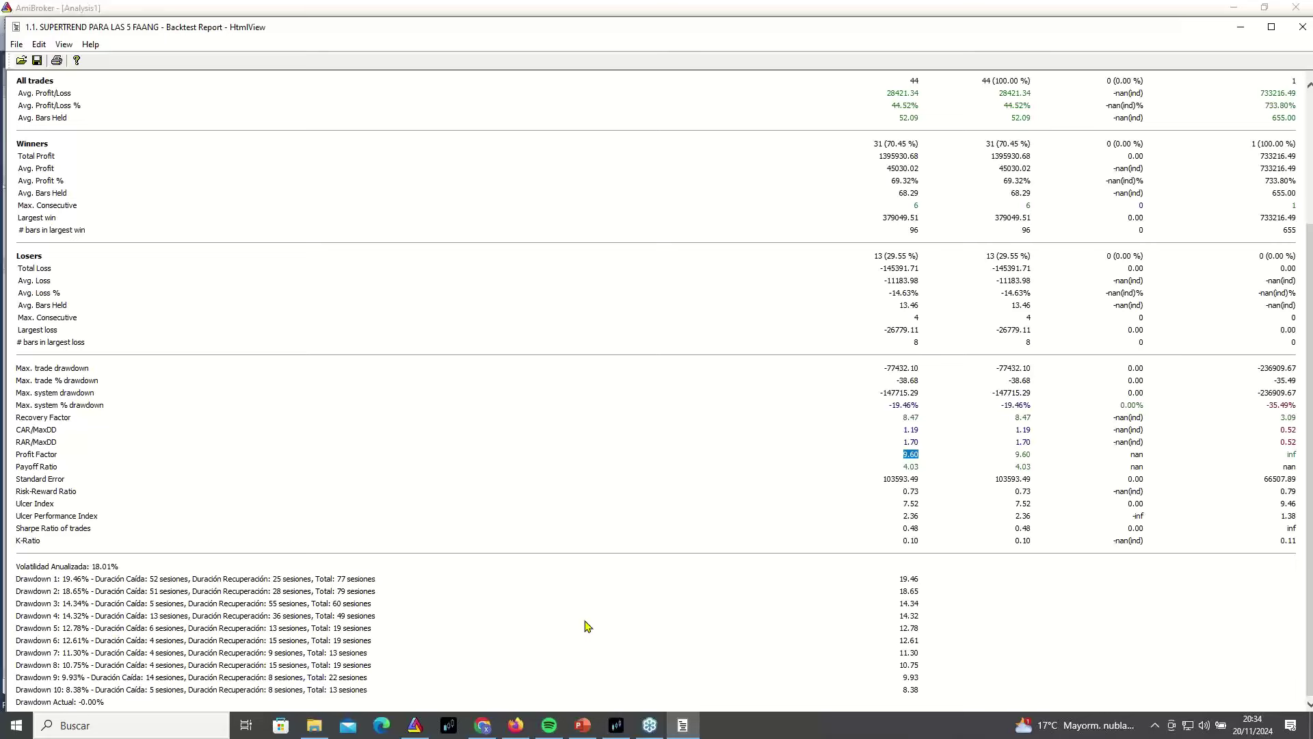
{"action": "scroll", "coordinate": [583, 624], "scroll_direction": "up", "scroll_amount": 5}
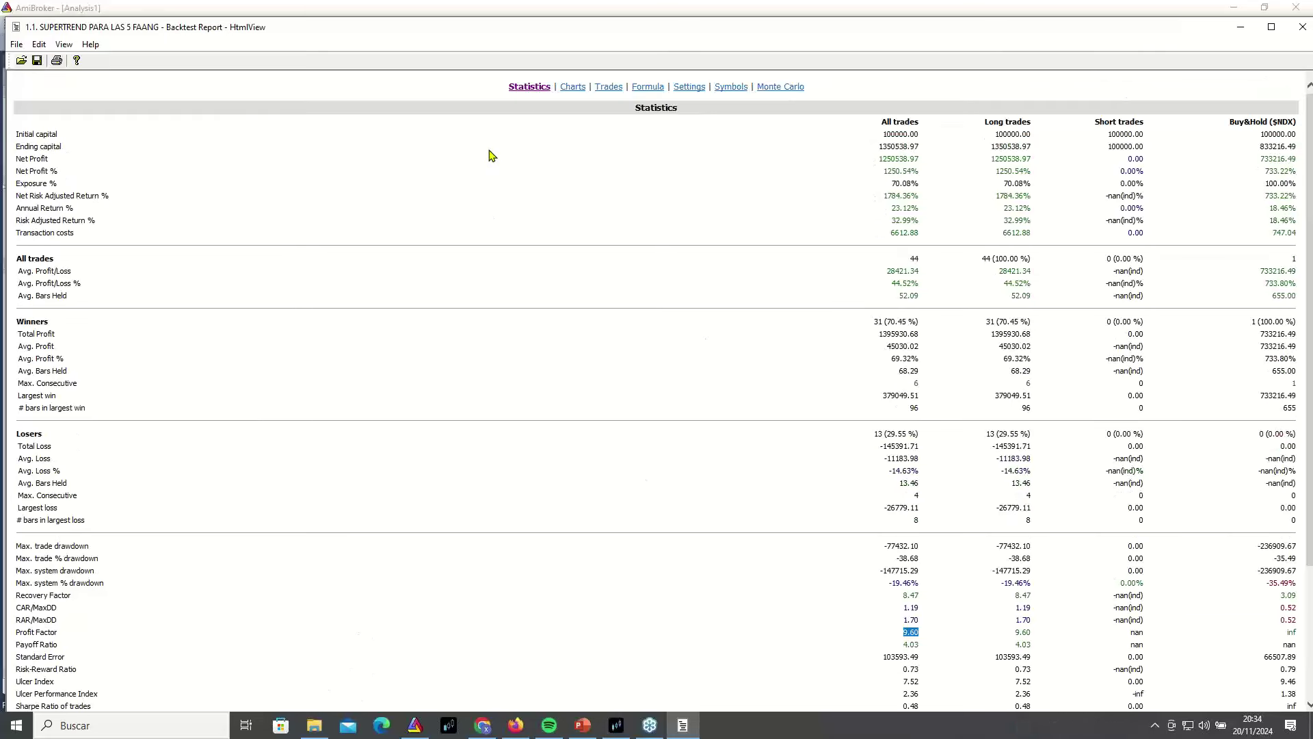
Open the report's charts and compare the system's drawdowns with the Nasdaq100 and S&P500 benchmarks
{"action": "left_click", "coordinate": [569, 88]}
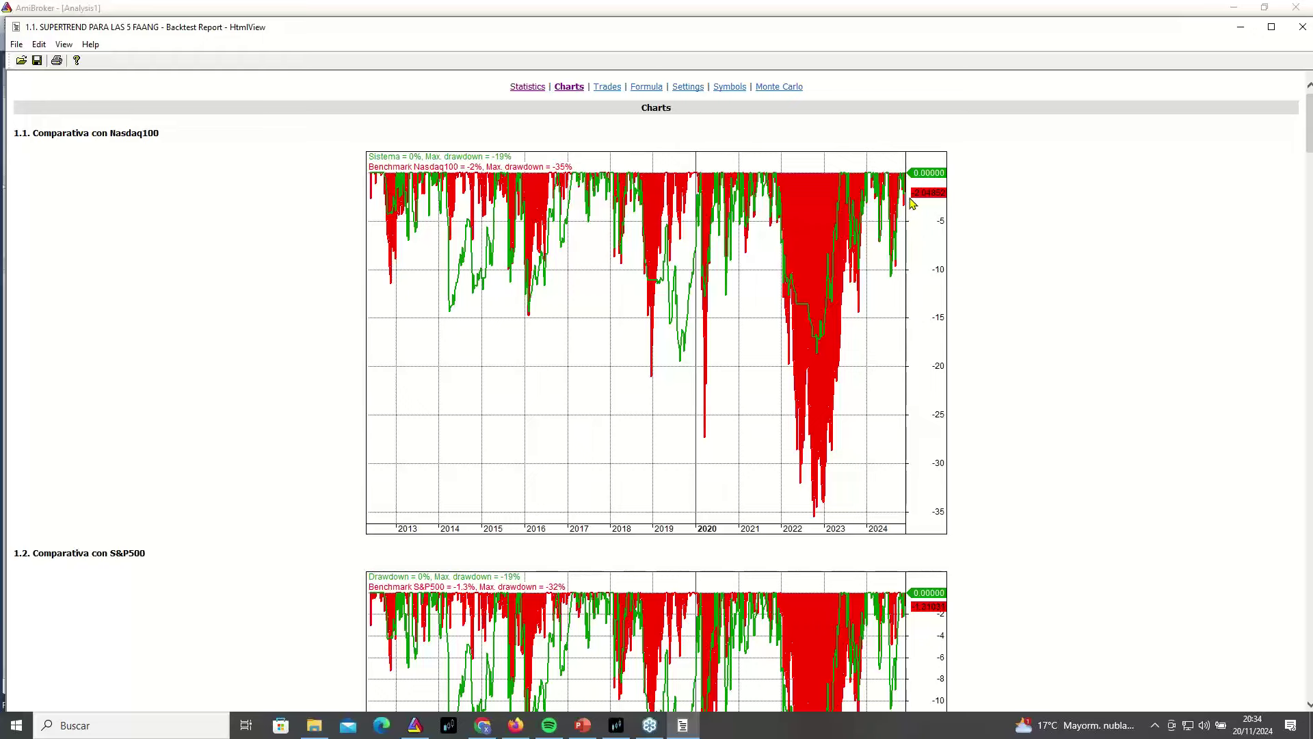
{"action": "scroll", "coordinate": [1119, 473], "scroll_direction": "down", "scroll_amount": 5}
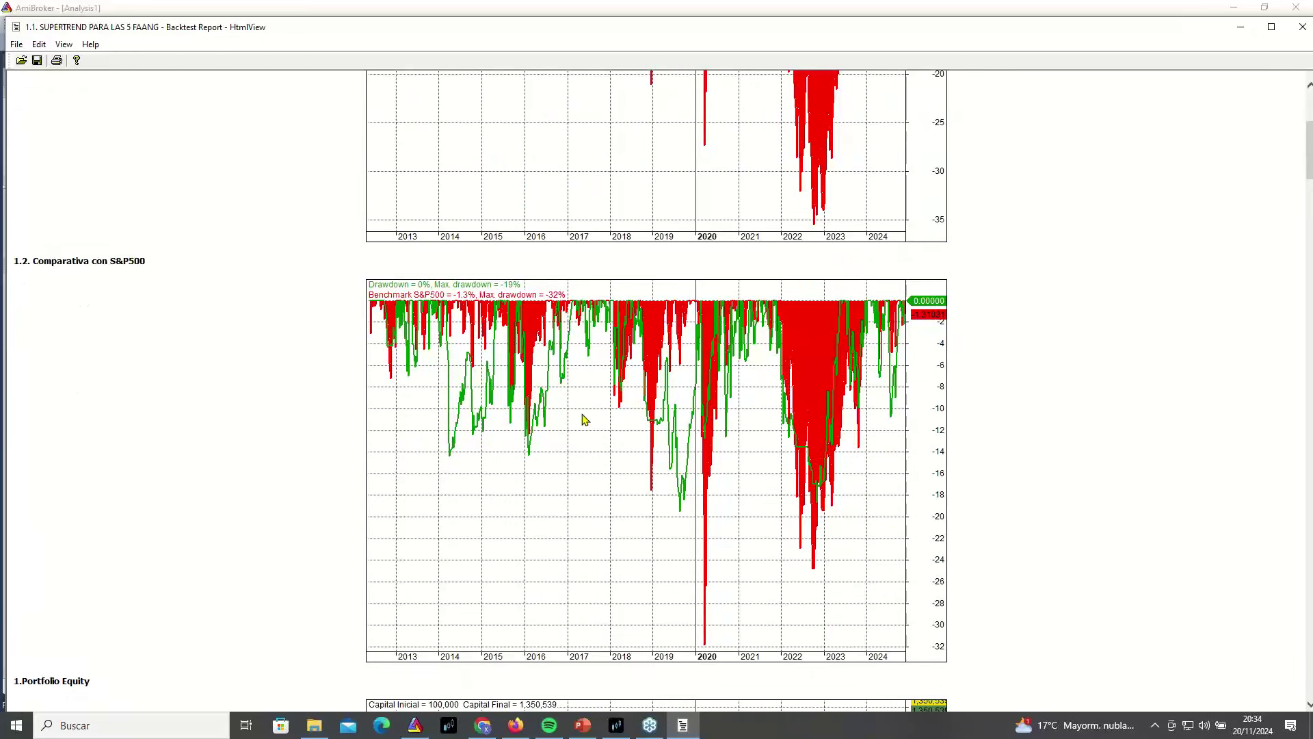
{"action": "scroll", "coordinate": [583, 418], "scroll_direction": "up", "scroll_amount": 5}
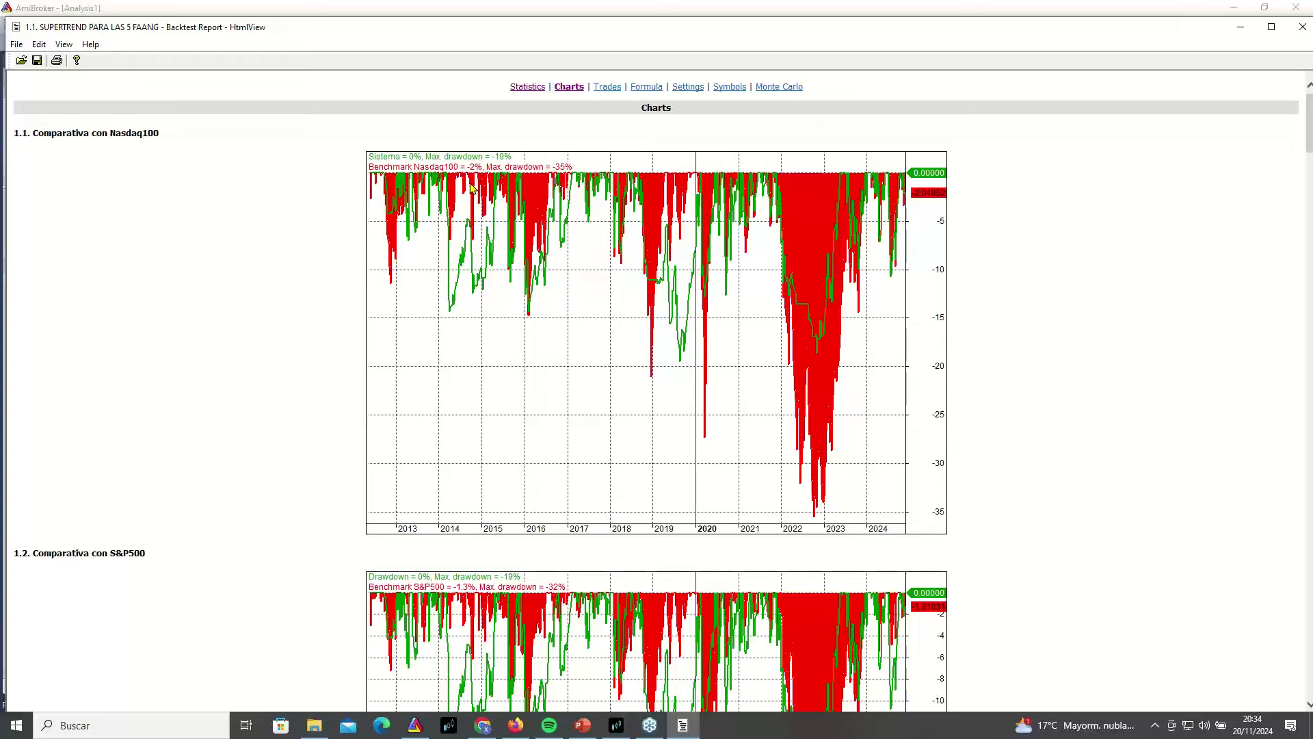
{"action": "scroll", "coordinate": [495, 421], "scroll_direction": "down", "scroll_amount": 3}
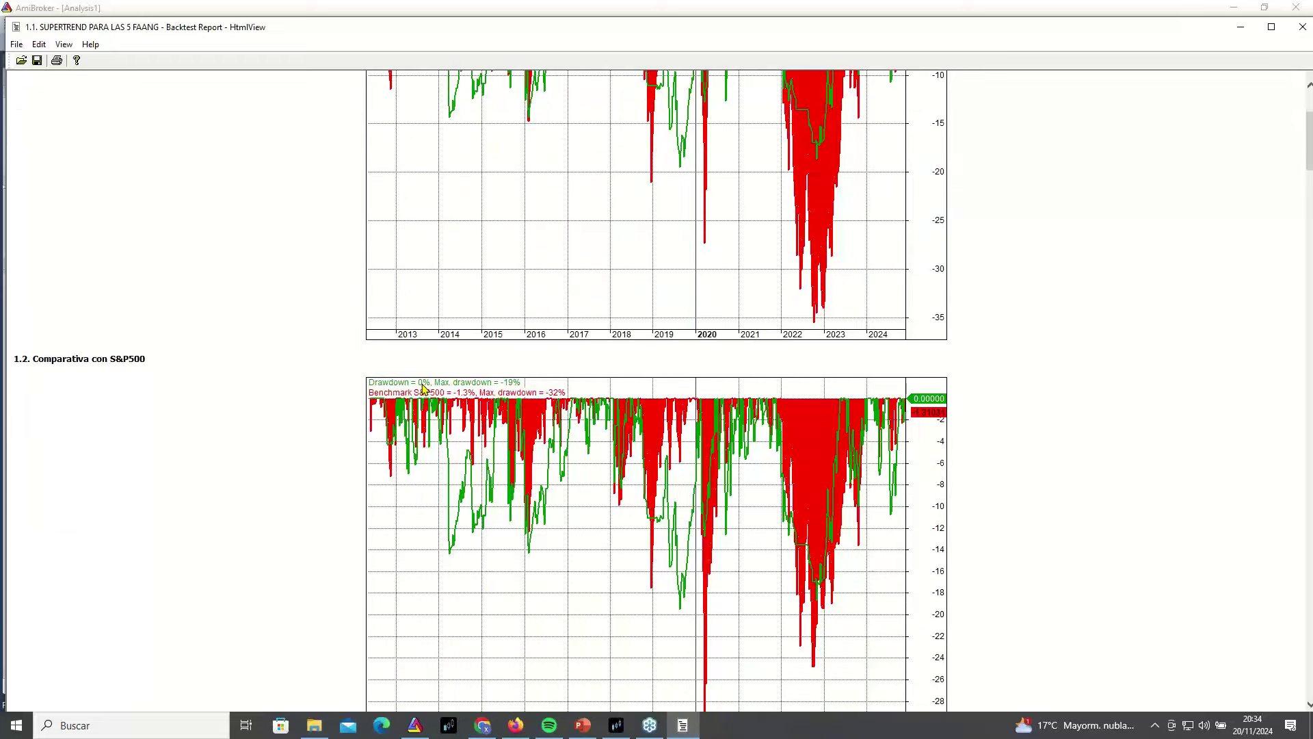
Review the portfolio equity, underwater equity and yearly profit table charts, then close the backtest report
{"action": "scroll", "coordinate": [1010, 479], "scroll_direction": "down", "scroll_amount": 9}
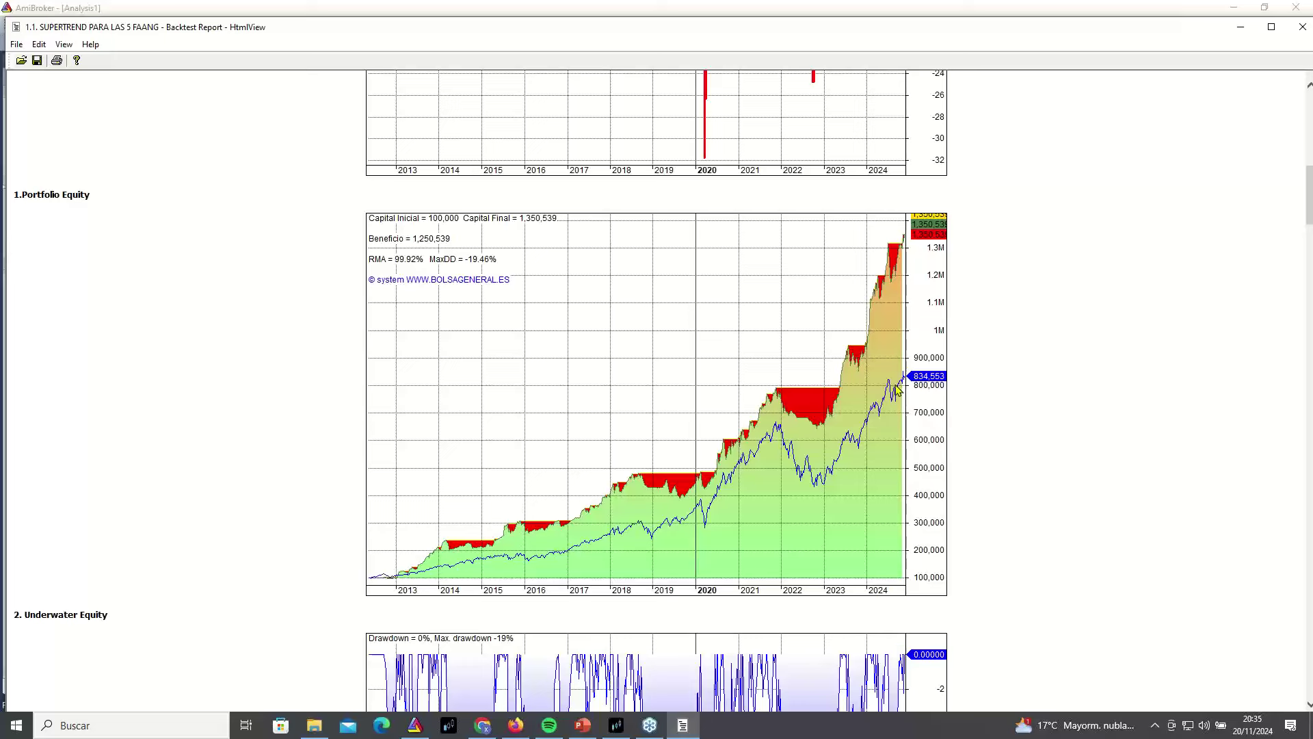
{"action": "scroll", "coordinate": [1034, 478], "scroll_direction": "down", "scroll_amount": 4}
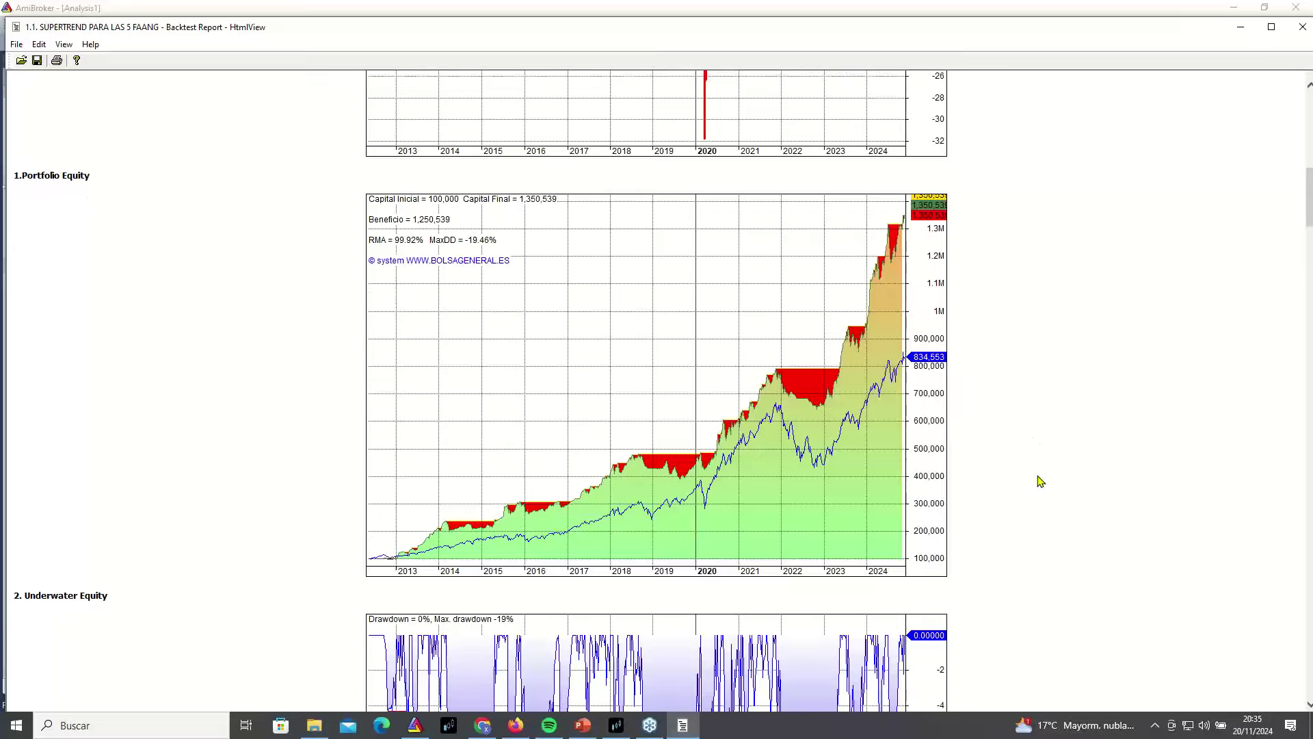
{"action": "scroll", "coordinate": [999, 431], "scroll_direction": "down", "scroll_amount": 18}
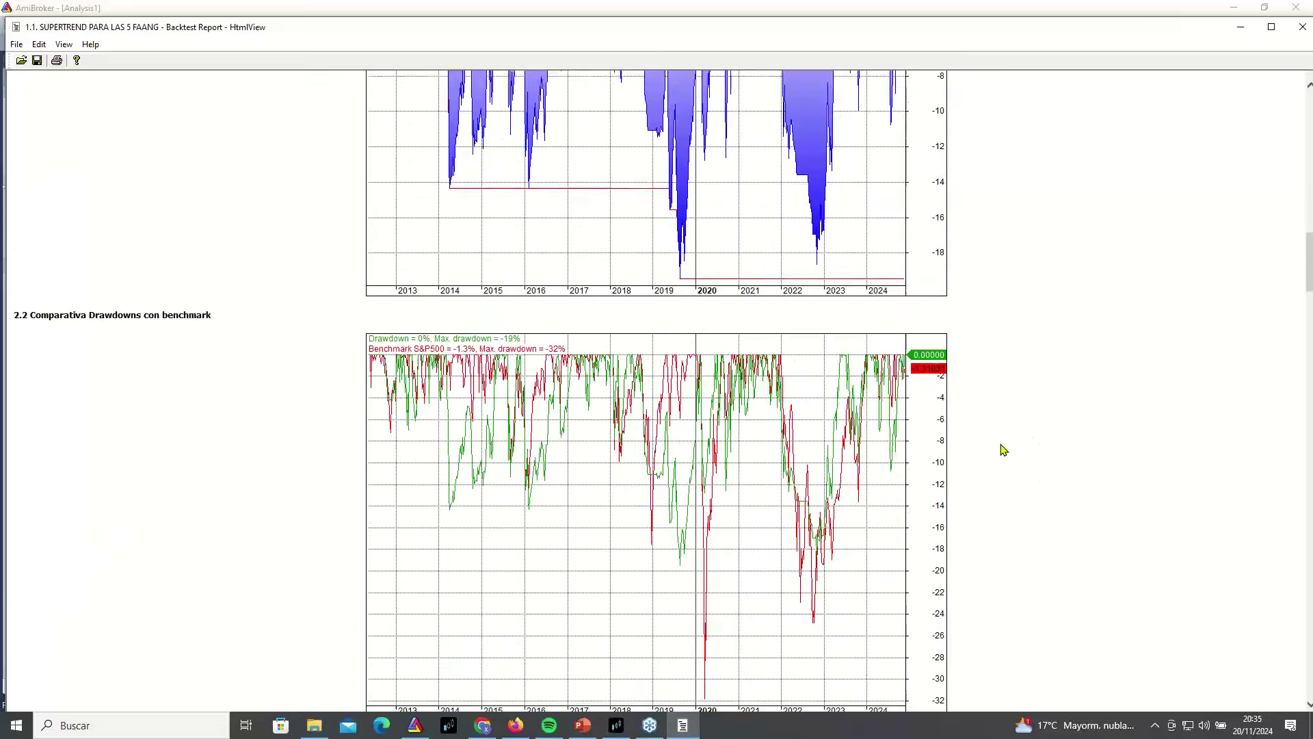
{"action": "scroll", "coordinate": [1003, 449], "scroll_direction": "down", "scroll_amount": 8}
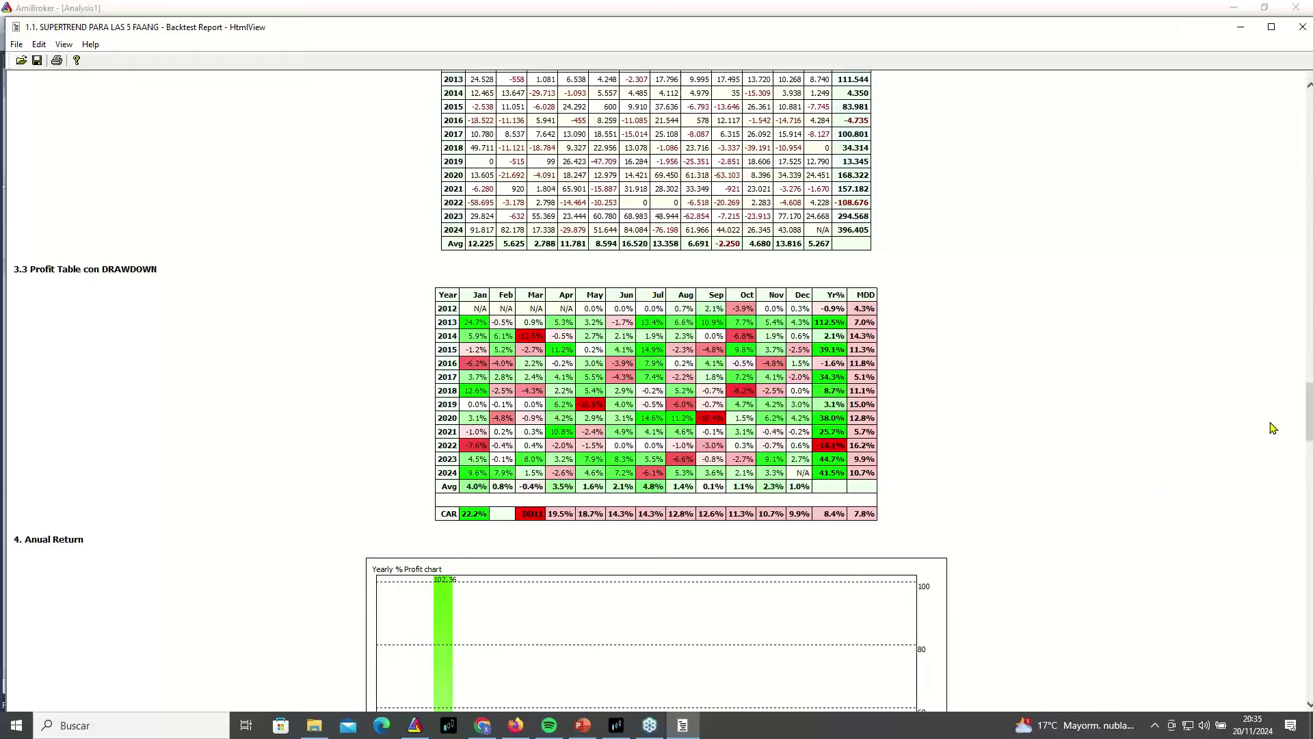
{"action": "left_click_drag", "start_coordinate": [1309, 418], "coordinate": [1309, 533]}
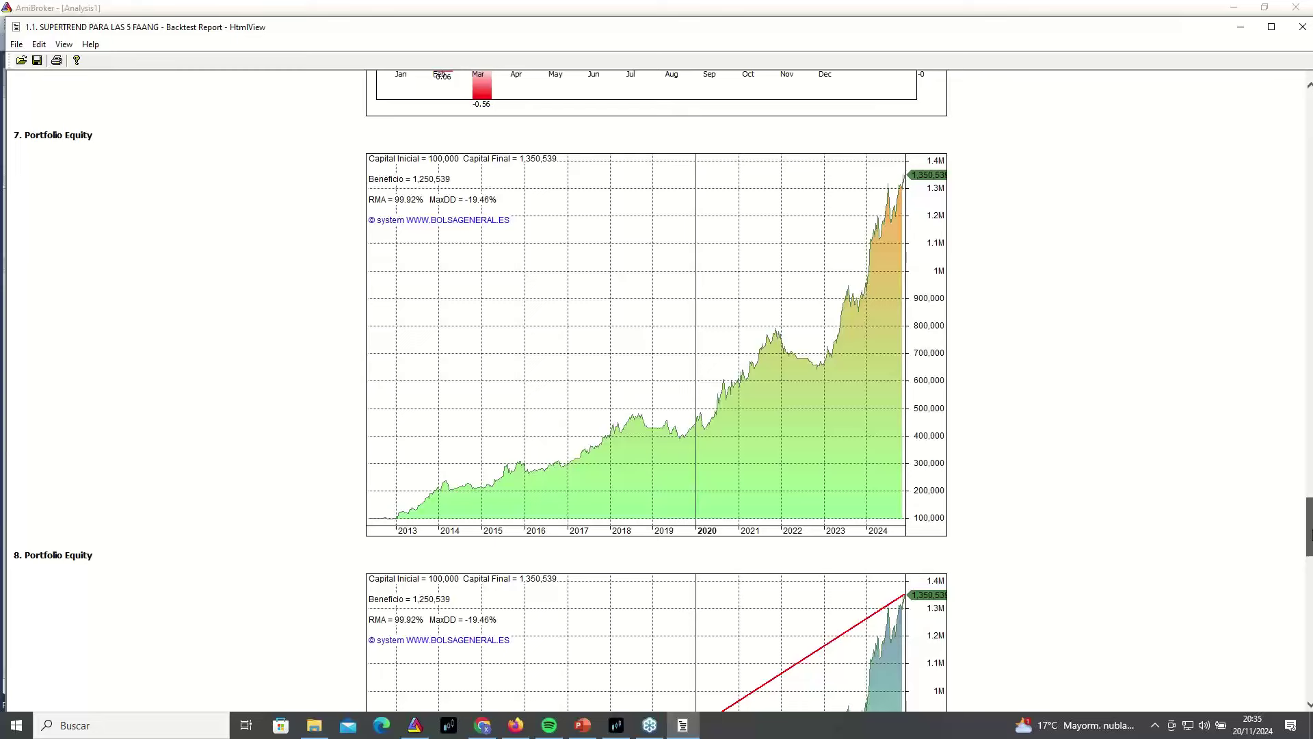
{"action": "left_click_drag", "start_coordinate": [1309, 527], "coordinate": [1309, 182]}
{"action": "left_click", "coordinate": [1270, 28]}
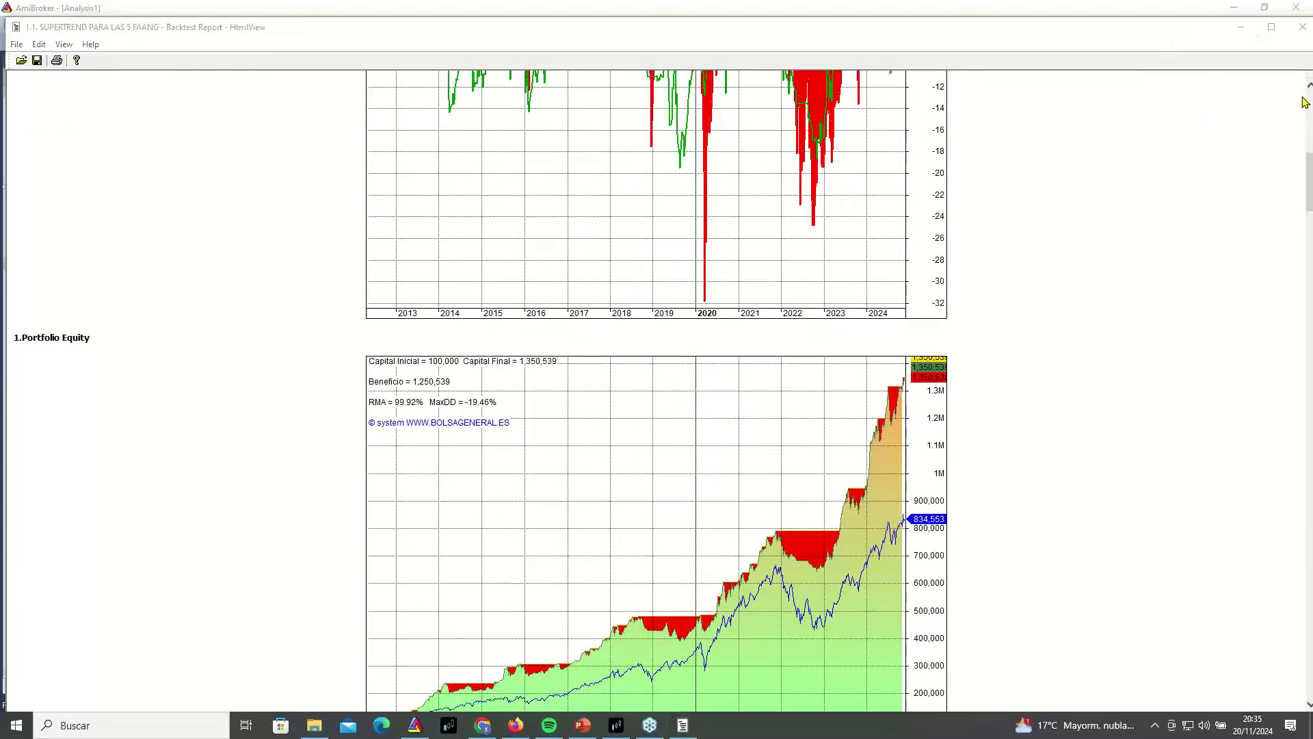
{"action": "left_click", "coordinate": [1303, 28]}
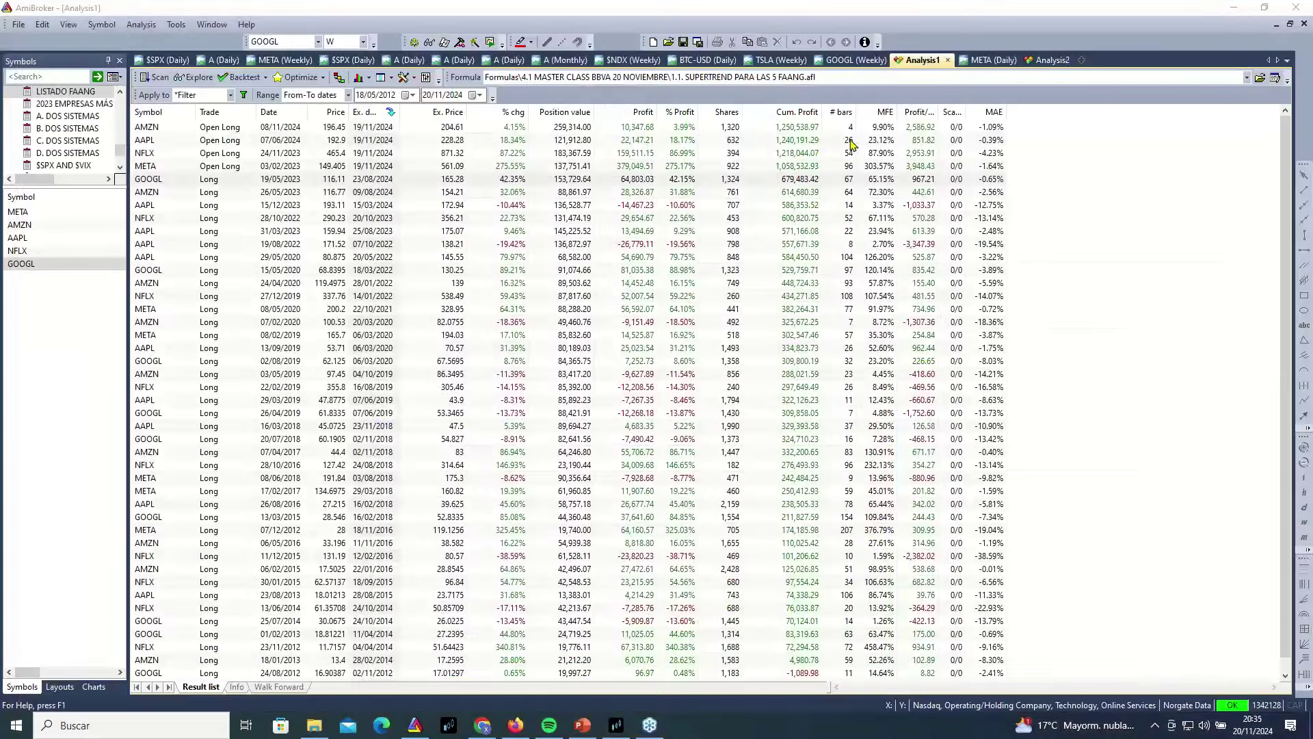
Show the daily META chart with the 170-period average bands and inspect its signals from 2021 to the latest bar
{"action": "left_click", "coordinate": [978, 63]}
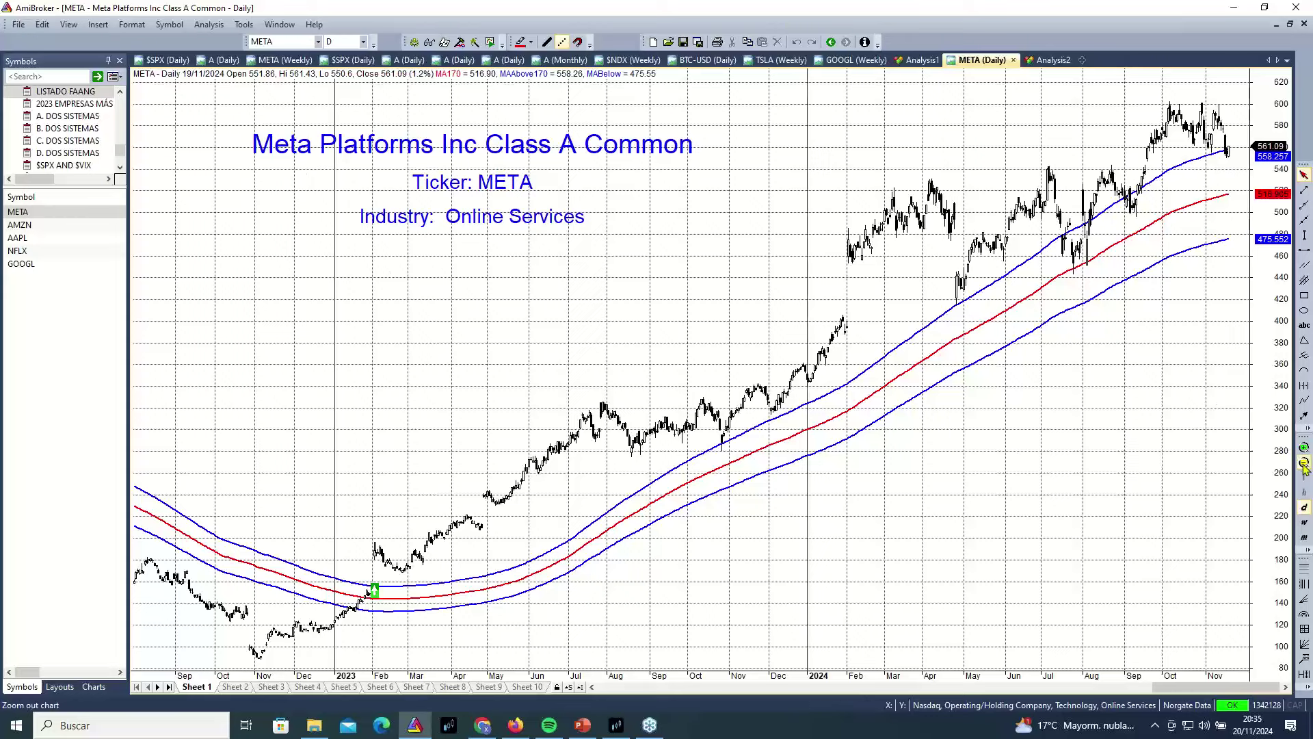
{"action": "scroll", "coordinate": [547, 284], "scroll_direction": "down", "scroll_amount": 1}
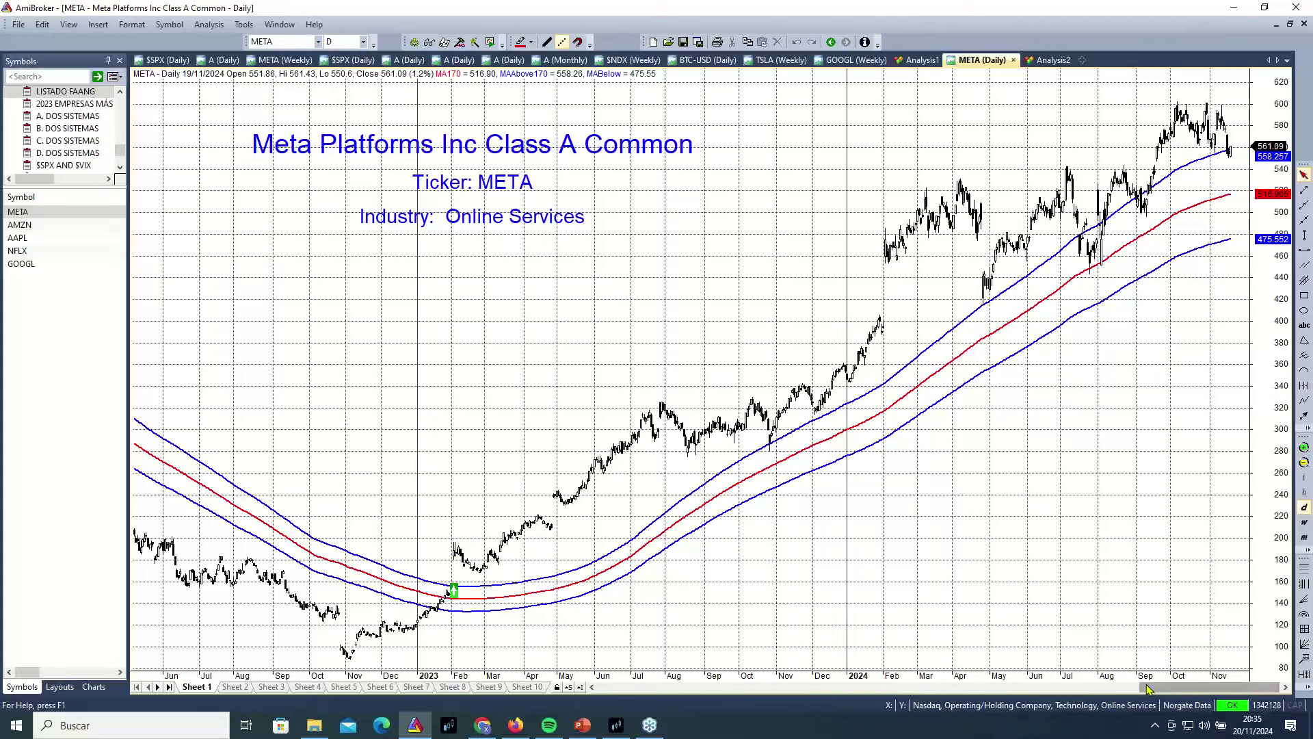
{"action": "left_click_drag", "start_coordinate": [1149, 689], "coordinate": [1077, 689]}
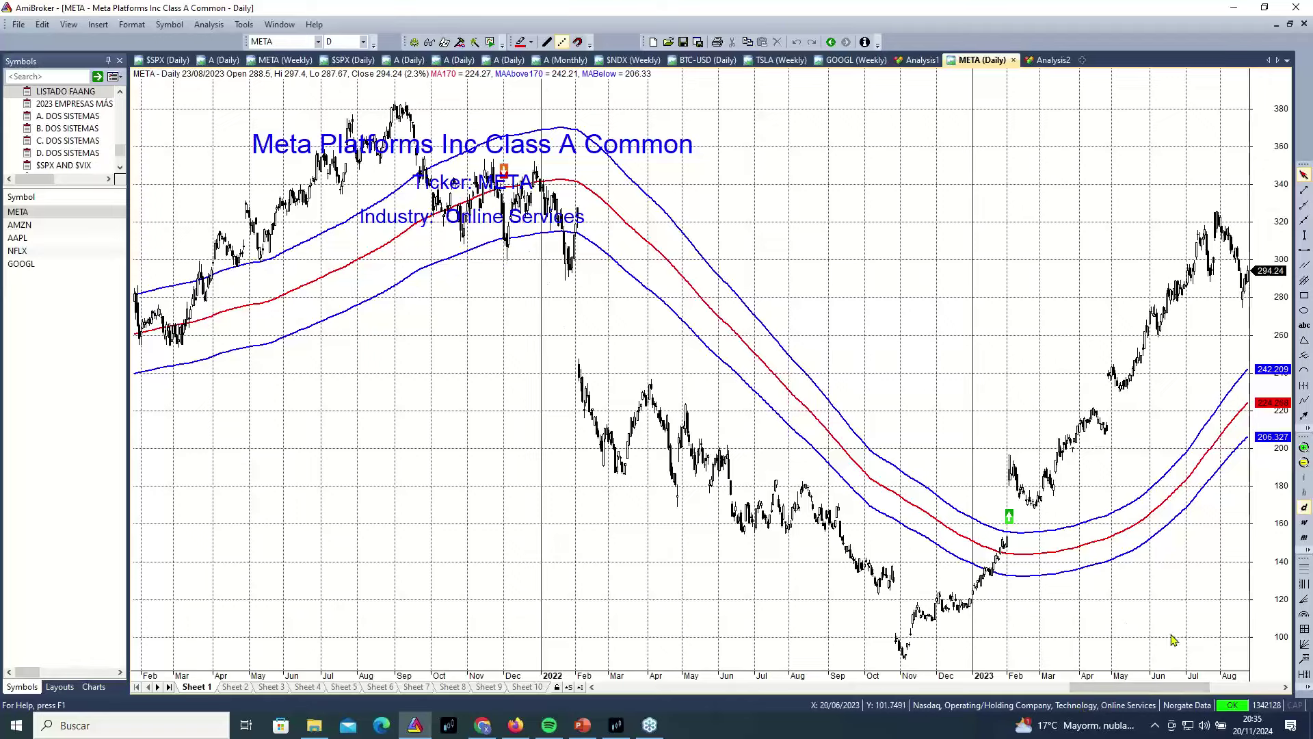
{"action": "left_click_drag", "start_coordinate": [1133, 689], "coordinate": [1221, 685]}
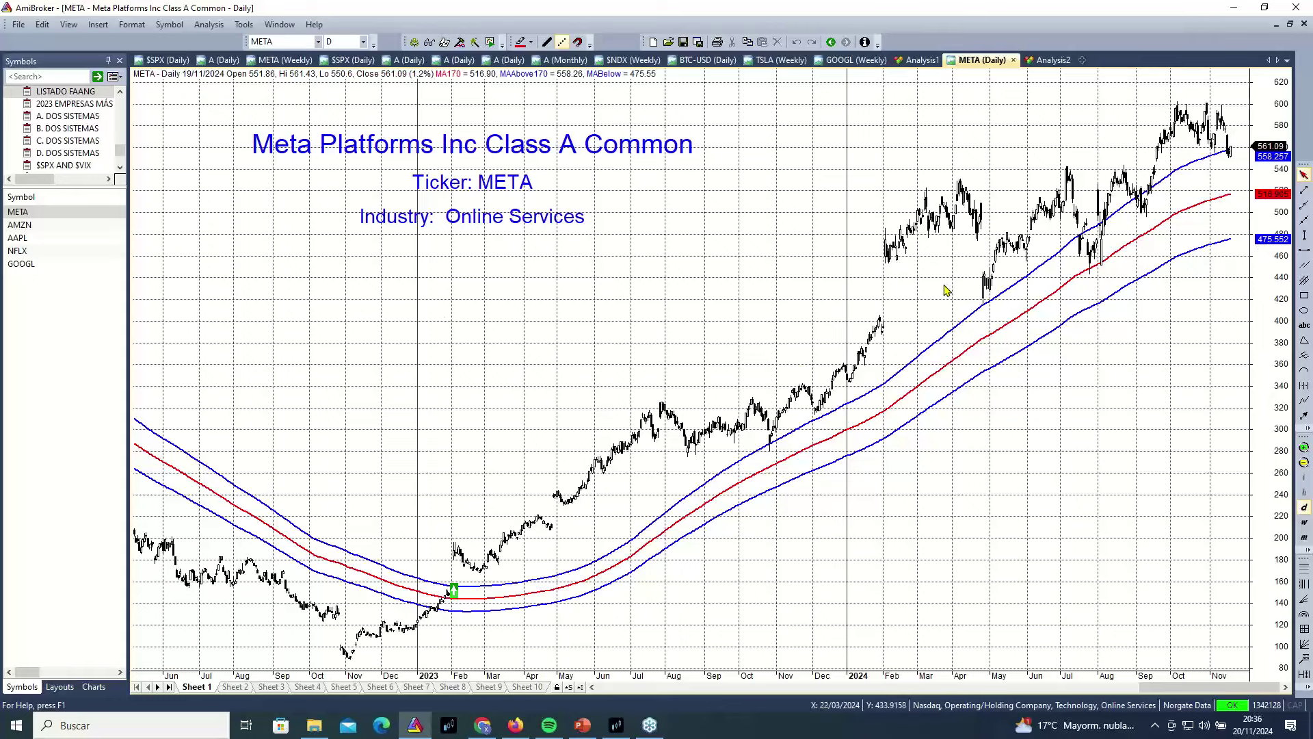
Show the daily AMZN chart with the average bands and widen it to inspect the signals from 2015 to the latest bar
{"action": "left_click", "coordinate": [19, 226]}
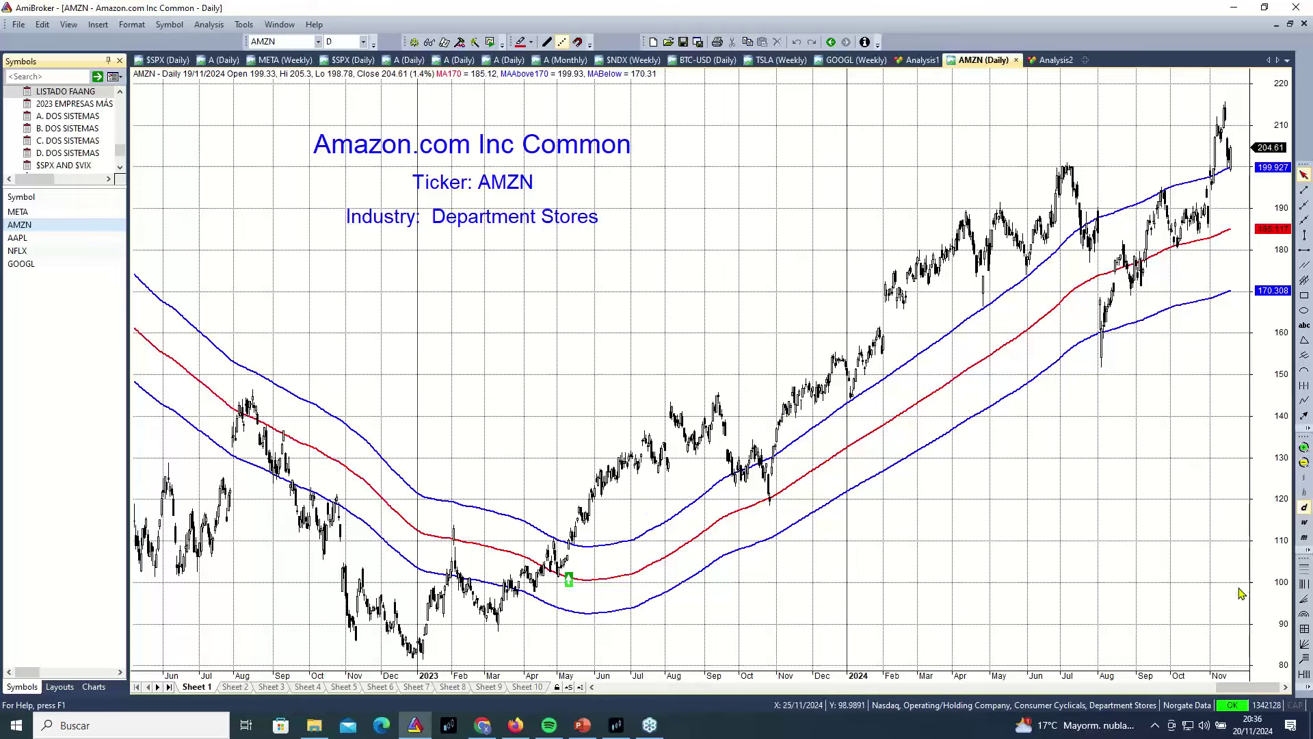
{"action": "left_click", "coordinate": [1303, 463]}
{"action": "left_click", "coordinate": [1303, 463]}
{"action": "left_click", "coordinate": [1304, 462]}
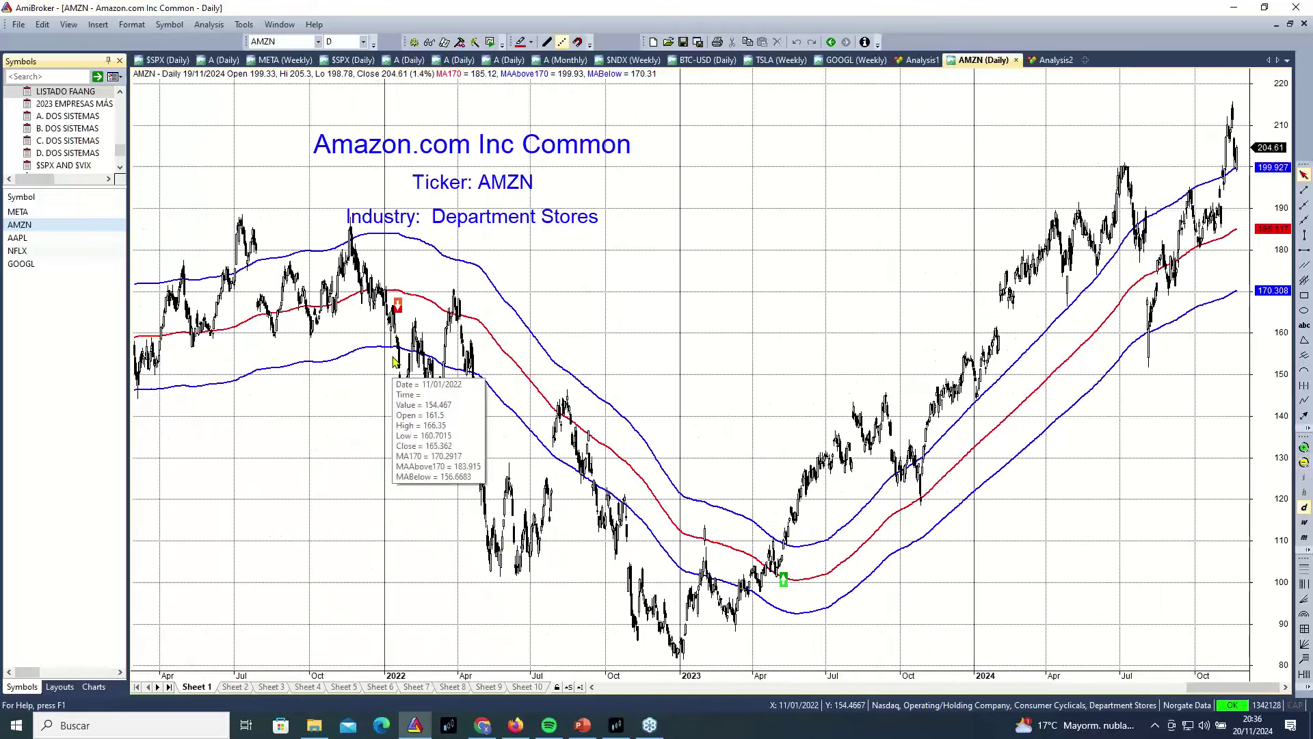
{"action": "left_click", "coordinate": [1305, 462]}
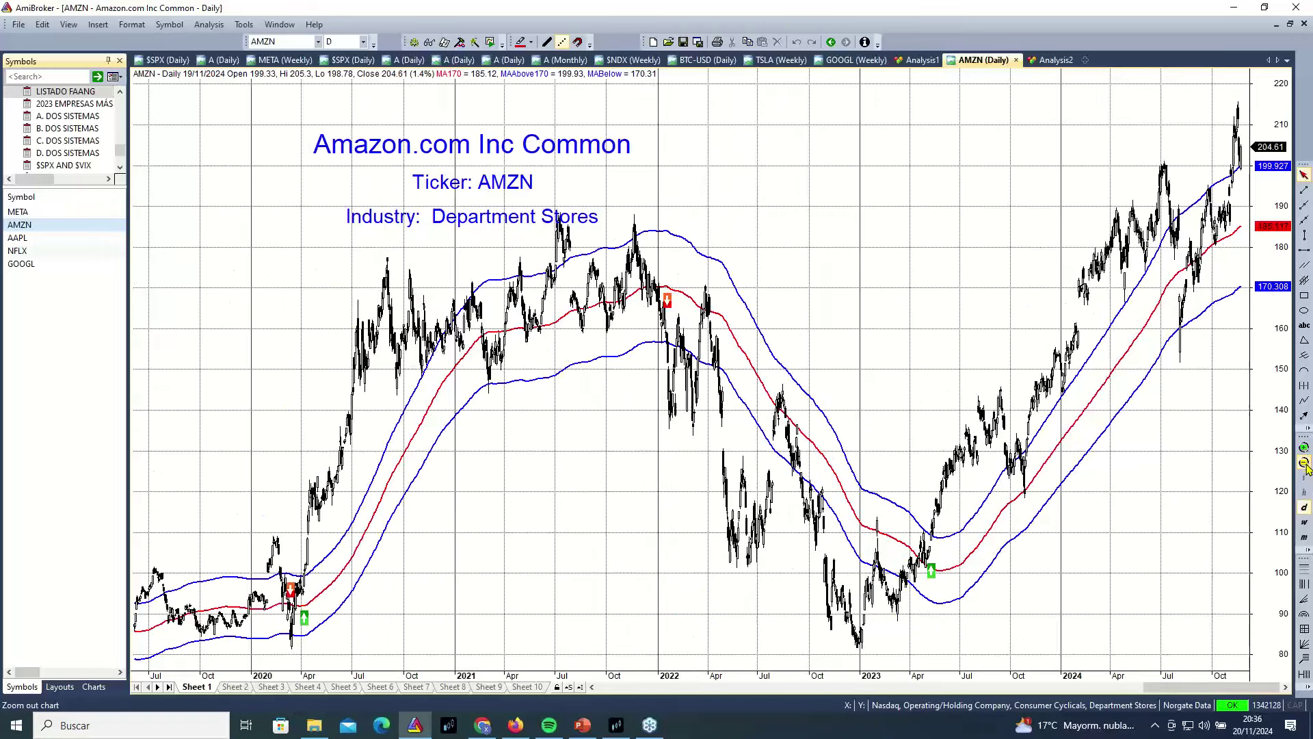
{"action": "left_click", "coordinate": [1305, 463]}
{"action": "left_click", "coordinate": [1304, 463]}
{"action": "left_click", "coordinate": [1305, 463]}
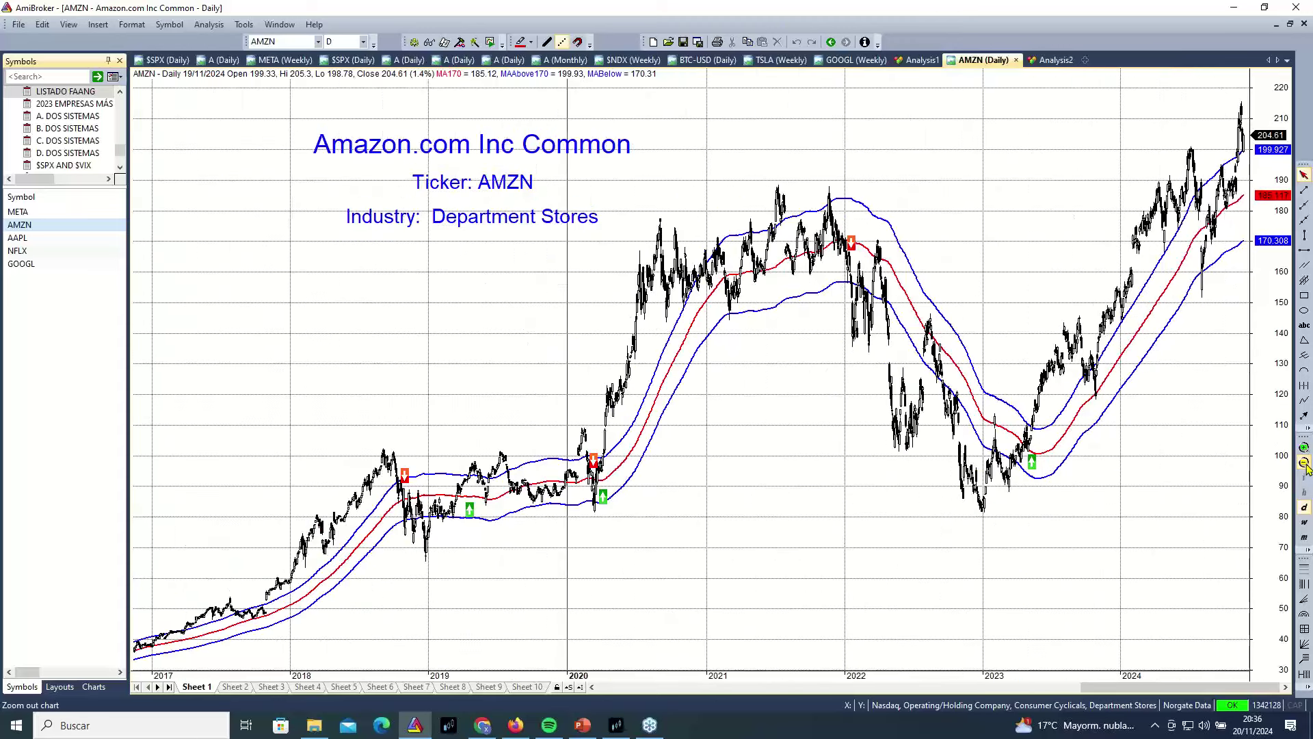
{"action": "left_click", "coordinate": [1305, 463]}
{"action": "left_click", "coordinate": [1304, 463]}
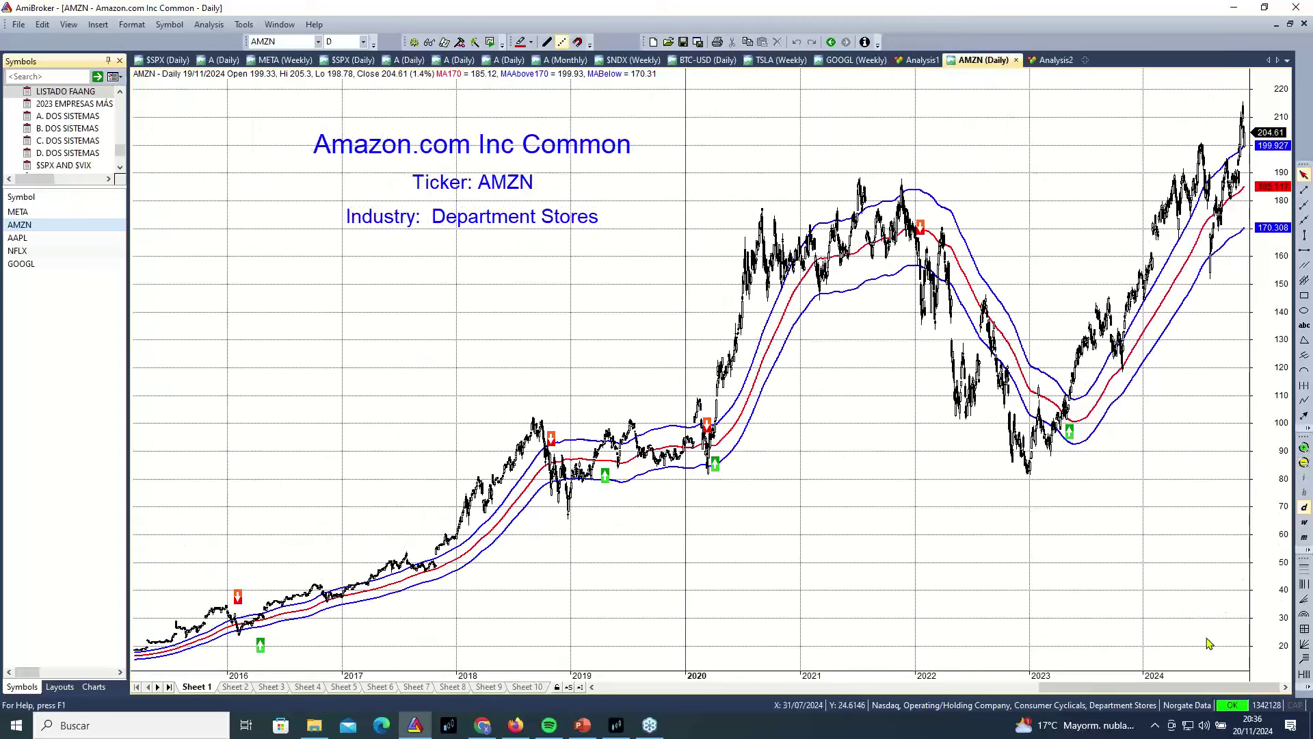
Inspect AMZN's older band signals back to 1998, then return the chart to the latest bars
{"action": "left_click_drag", "start_coordinate": [1173, 684], "coordinate": [818, 691]}
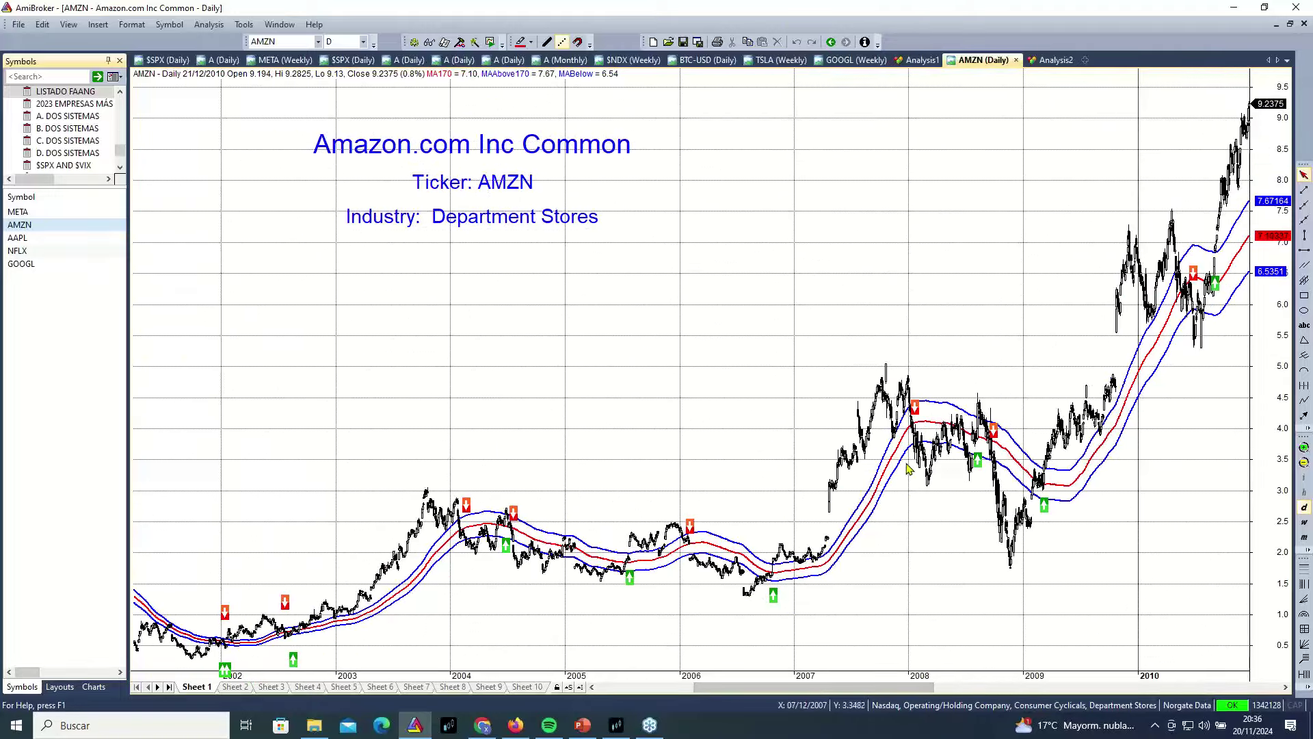
{"action": "scroll", "coordinate": [1224, 480], "scroll_direction": "up", "scroll_amount": 3}
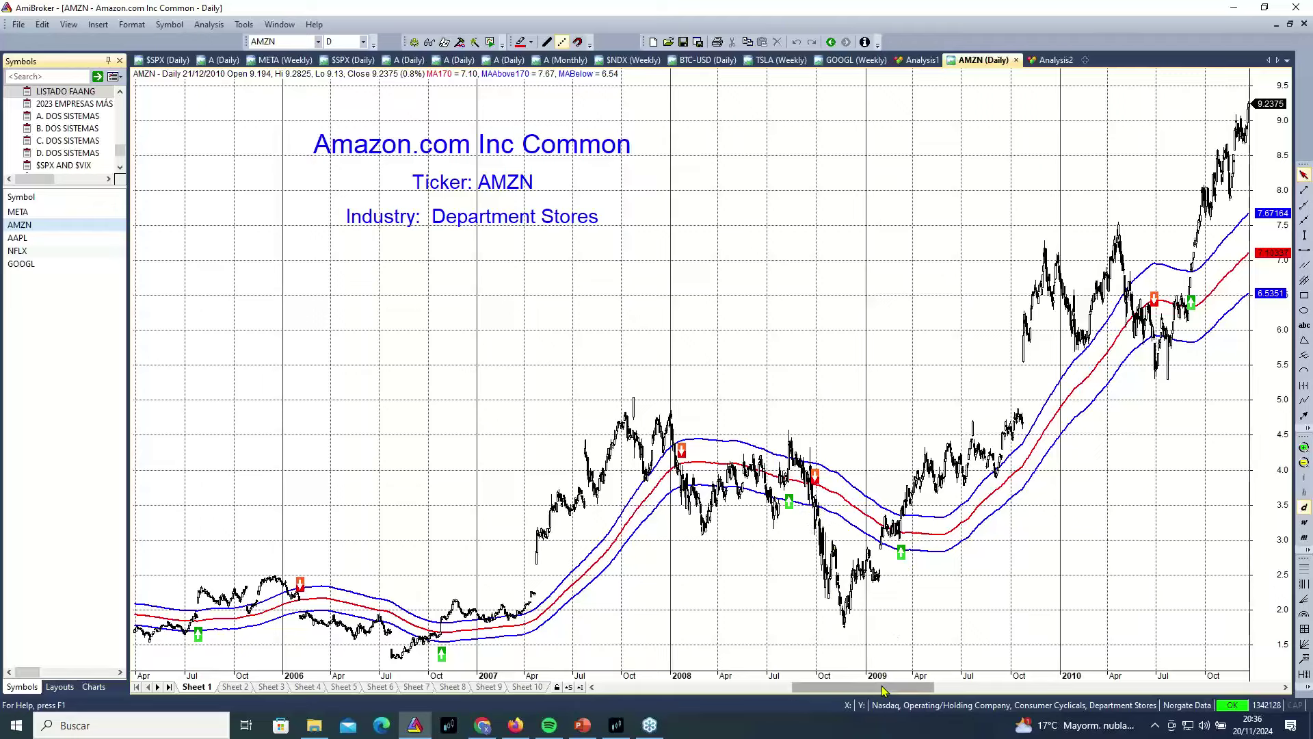
{"action": "left_click_drag", "start_coordinate": [886, 686], "coordinate": [702, 713]}
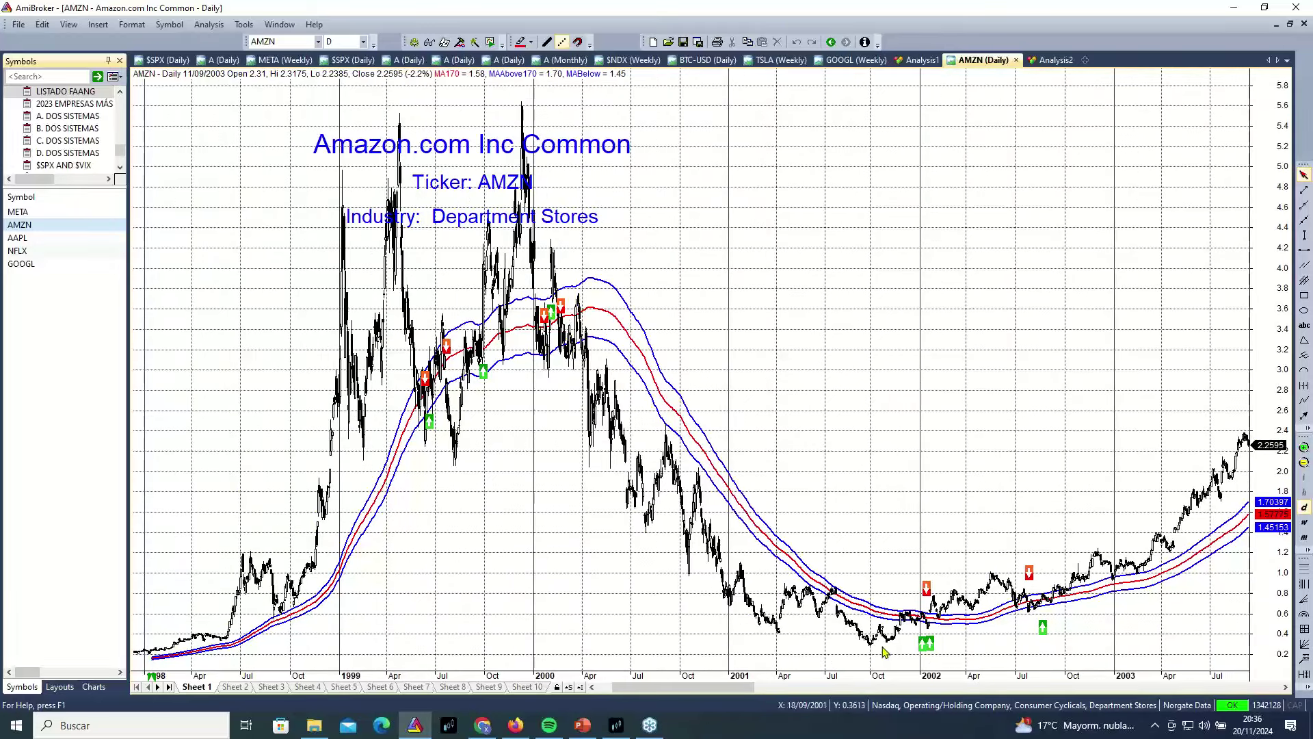
{"action": "left_click_drag", "start_coordinate": [731, 687], "coordinate": [1270, 687]}
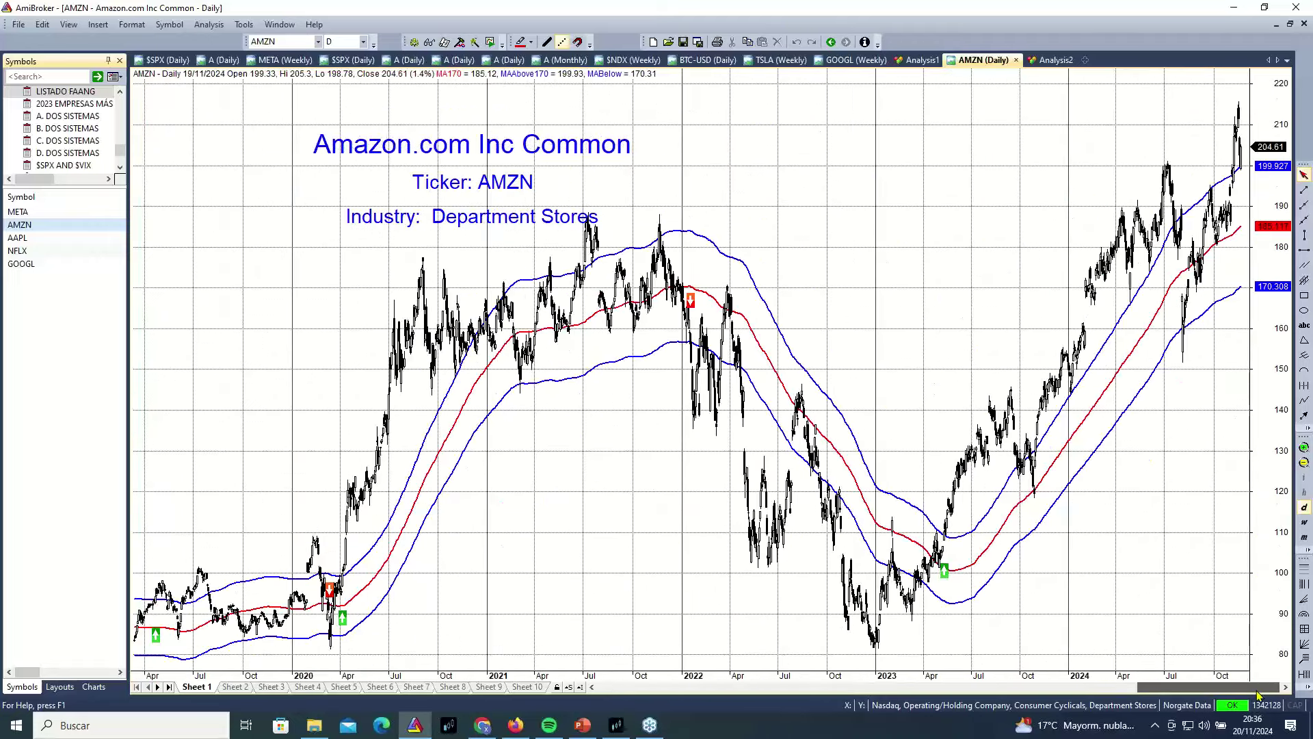
{"action": "left_click", "coordinate": [1304, 448]}
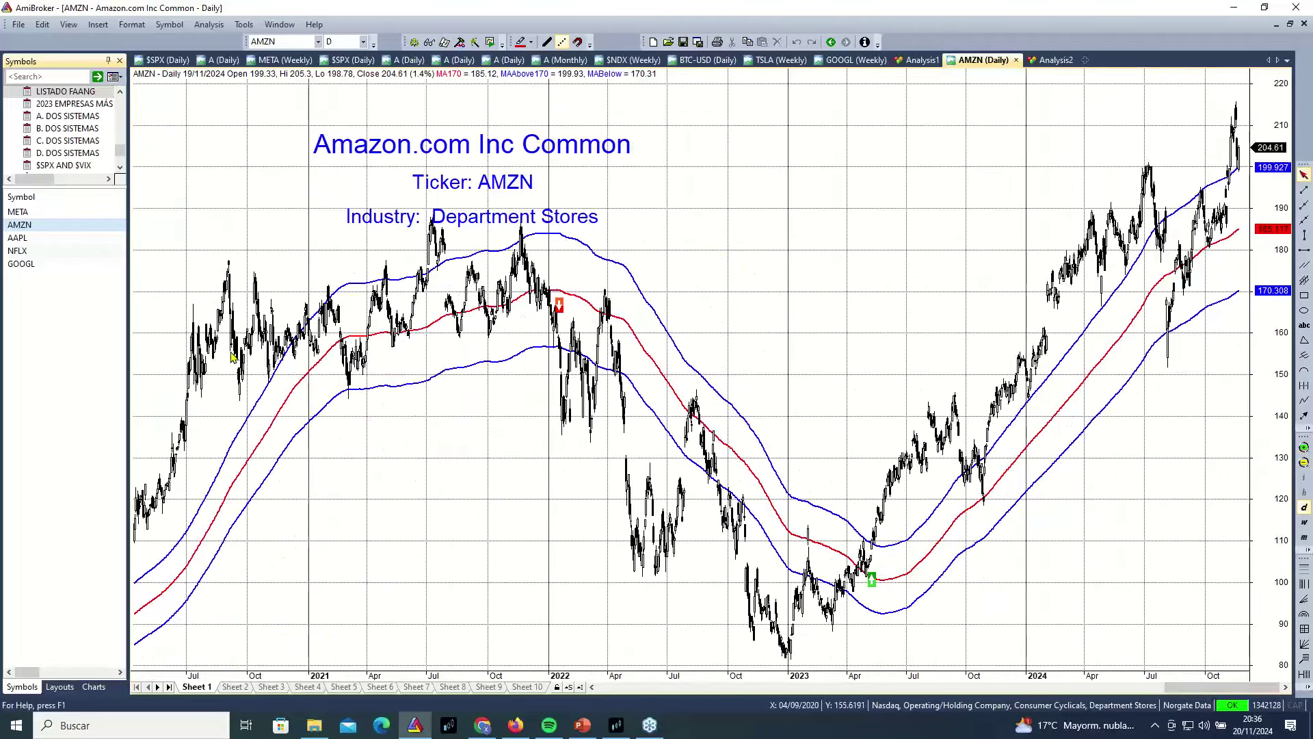
Check the band system's signals on the daily AAPL, NFLX and GOOGL charts
{"action": "left_click", "coordinate": [27, 238]}
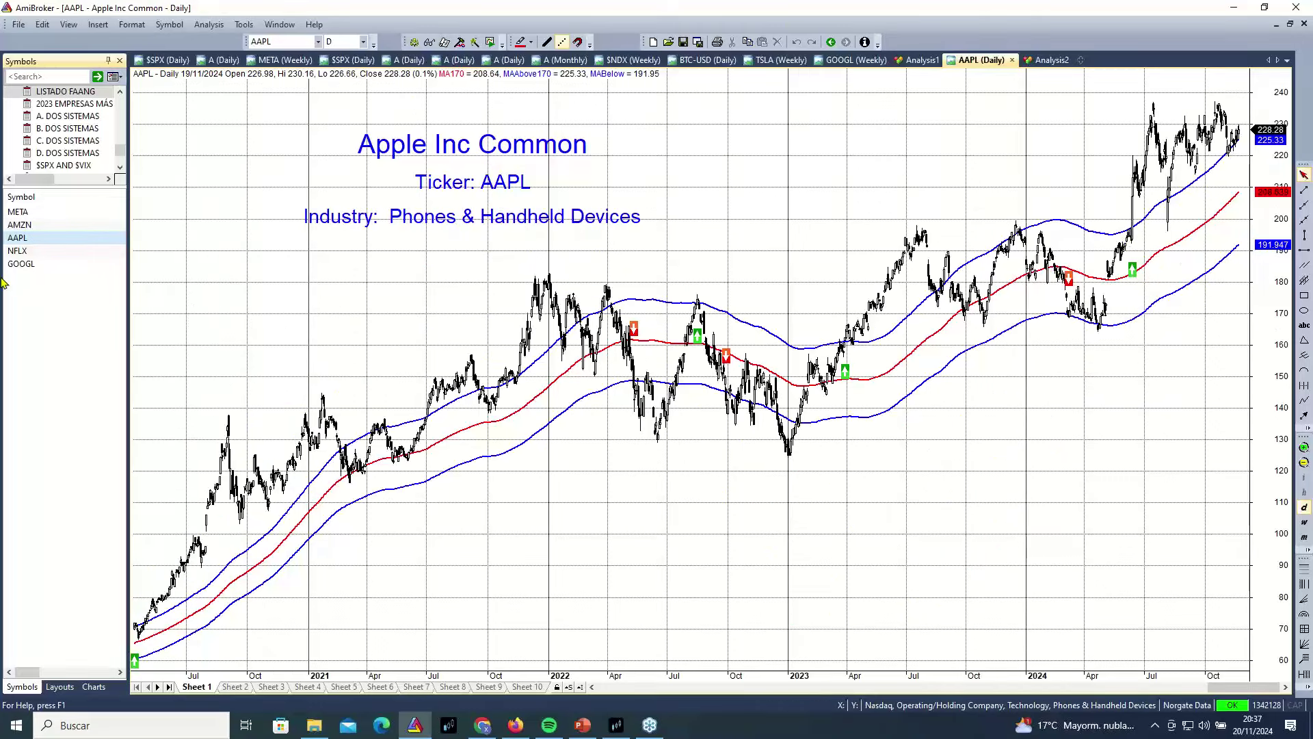
{"action": "left_click", "coordinate": [16, 251]}
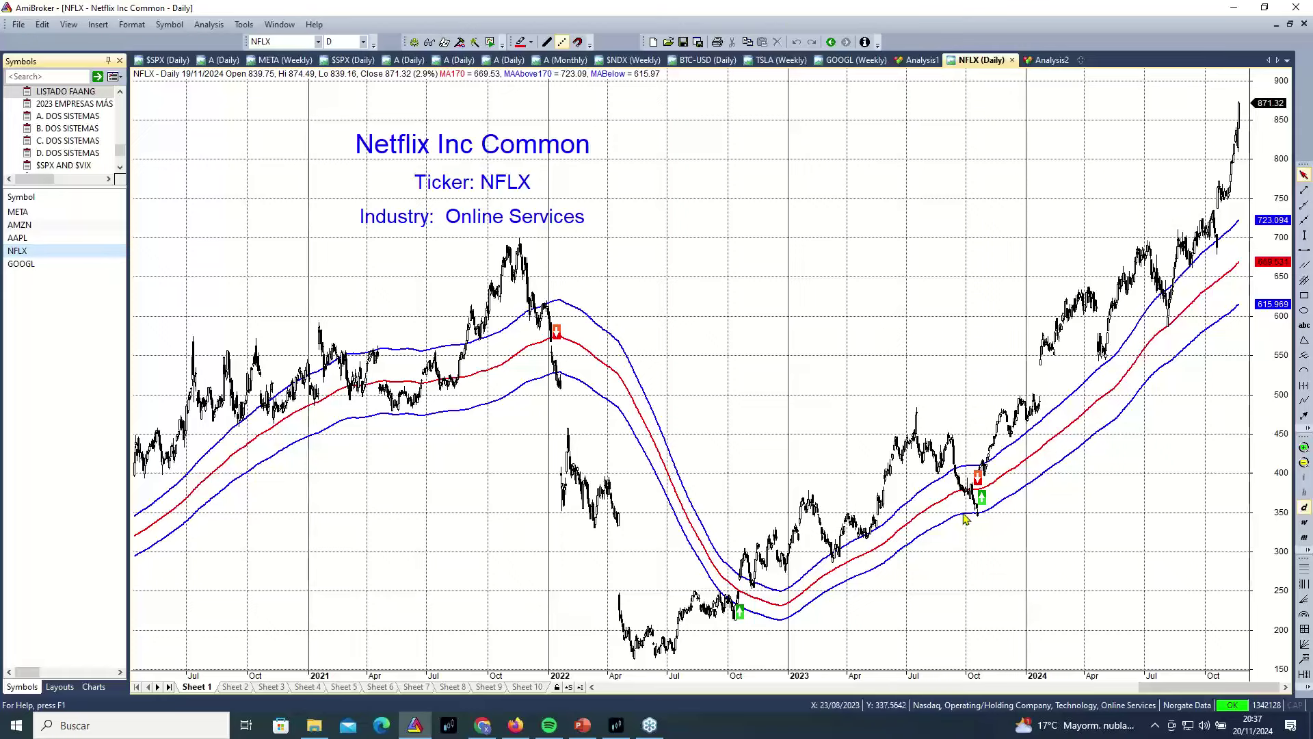
{"action": "left_click", "coordinate": [14, 264]}
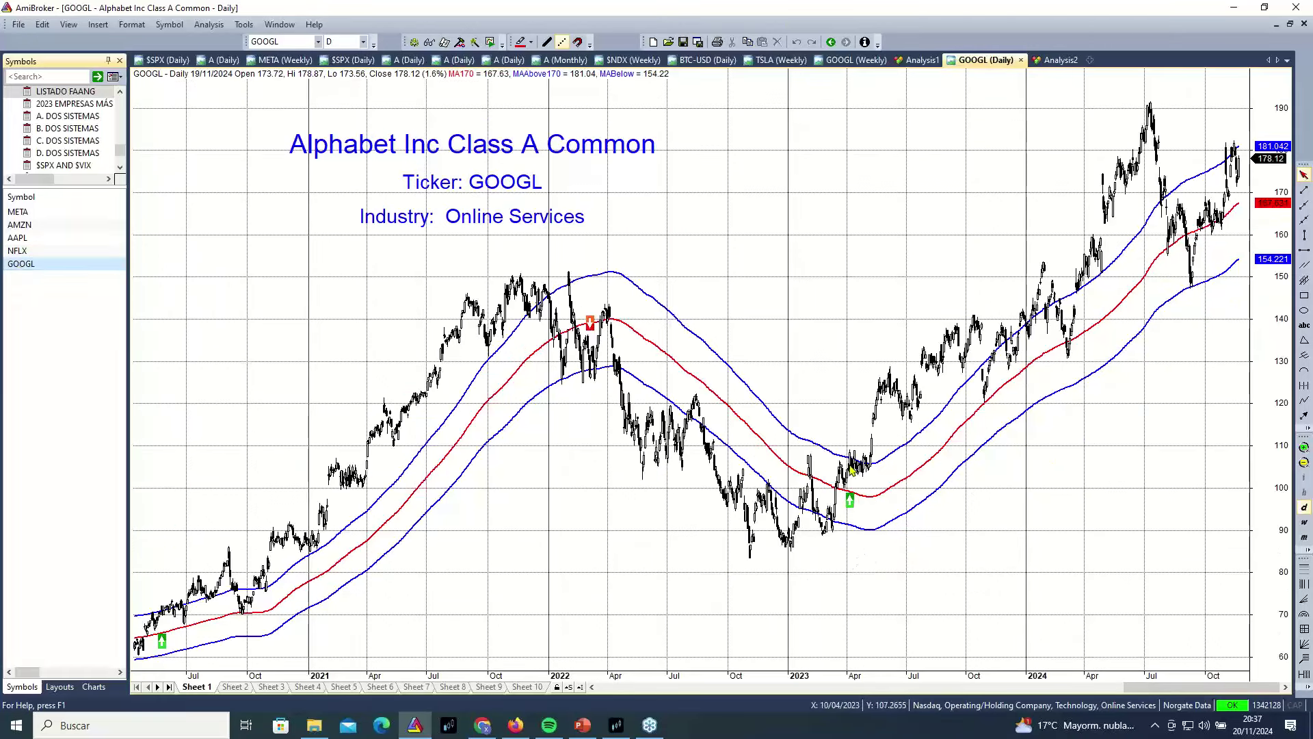
Backtest the 2.2 CANALES MEDIA MÓVIL PARA 5 FAANG formula and sort the trades by exit date, newest first
{"action": "left_click", "coordinate": [1046, 65]}
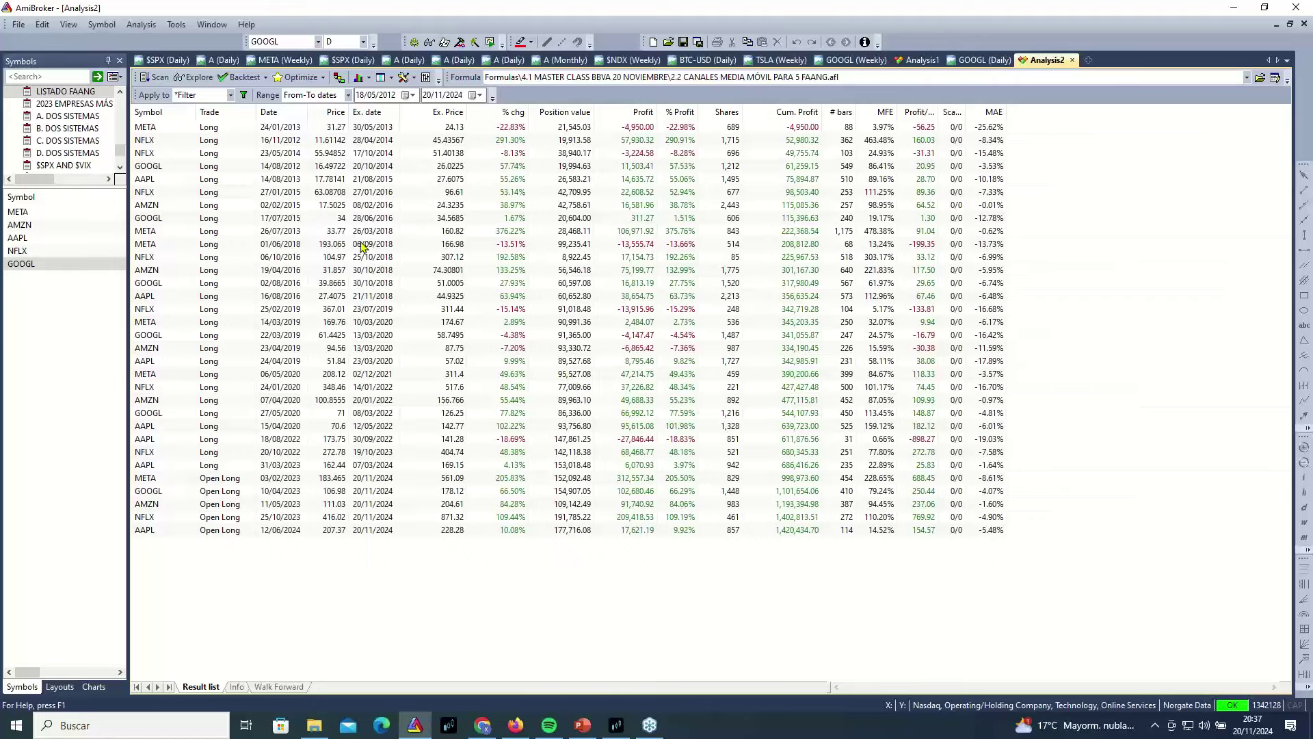
{"action": "left_click", "coordinate": [243, 77]}
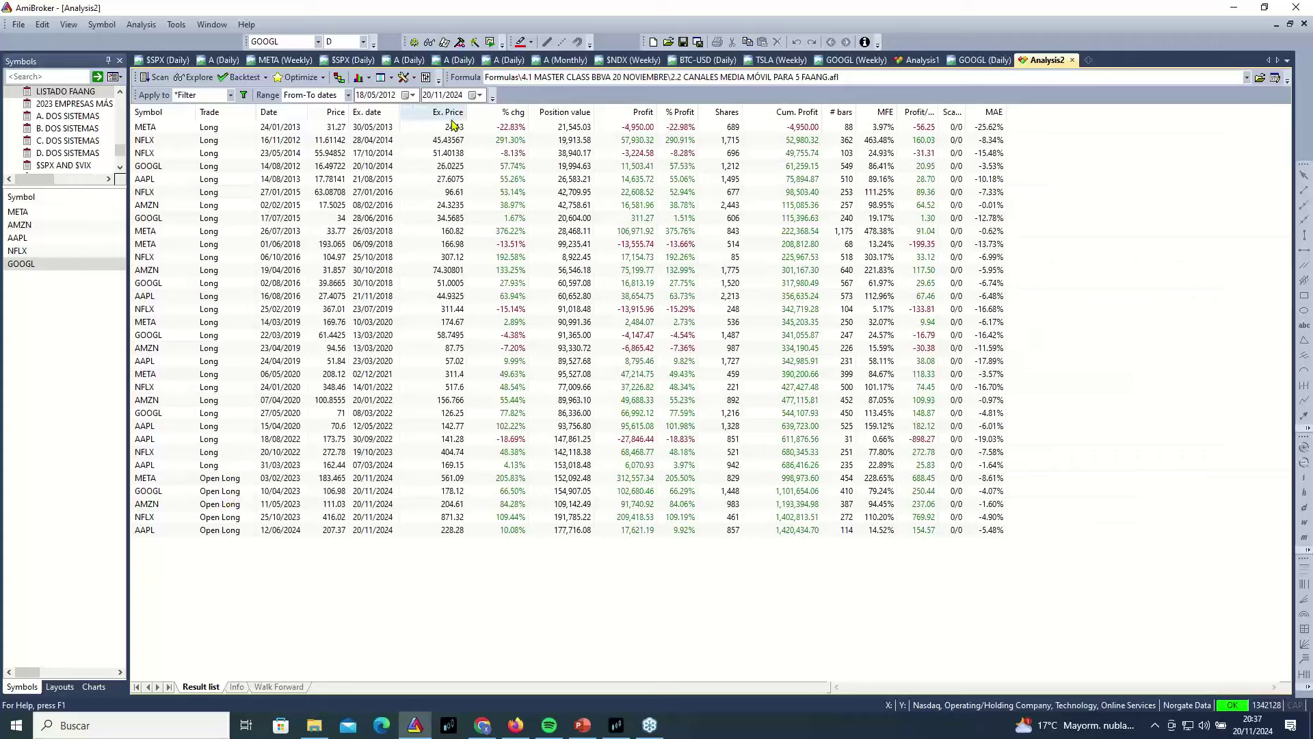
{"action": "left_click", "coordinate": [383, 115]}
{"action": "left_click", "coordinate": [385, 115]}
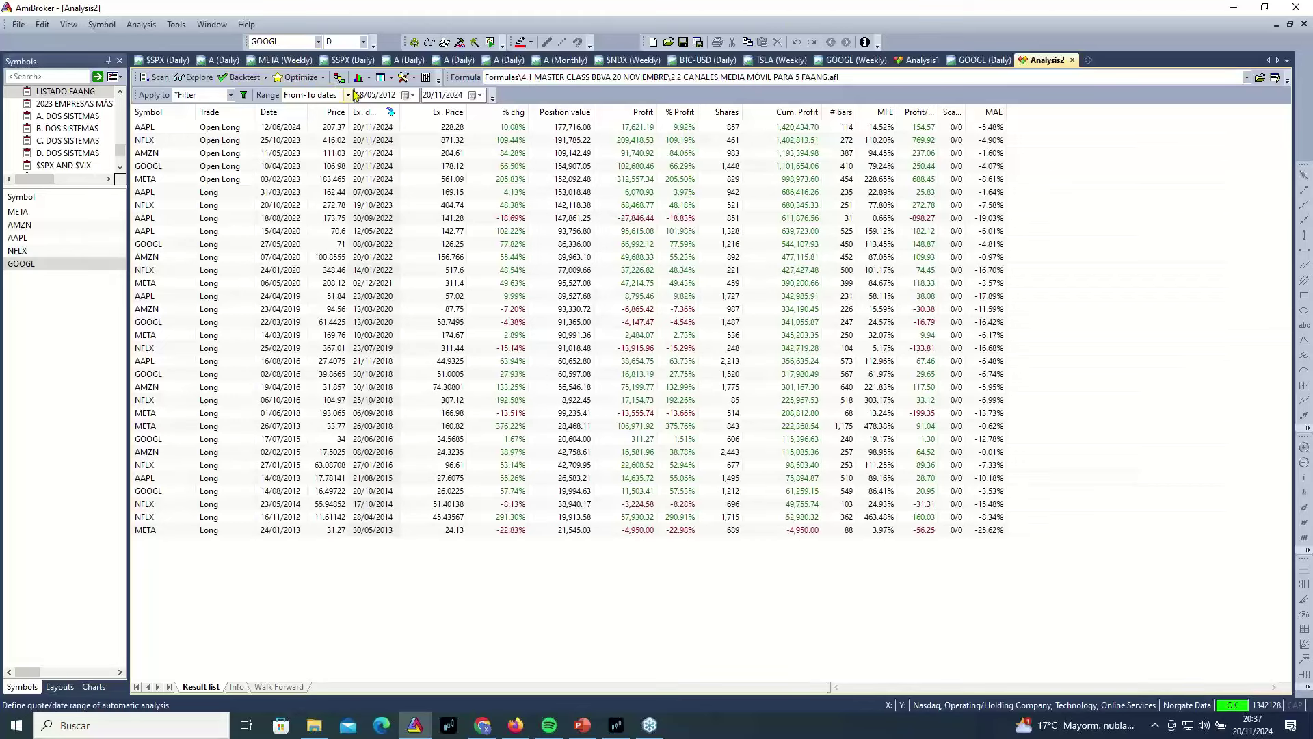
Open the backtest report of the moving-average channel system and reposition its window to show the full statistics
{"action": "left_click", "coordinate": [381, 80]}
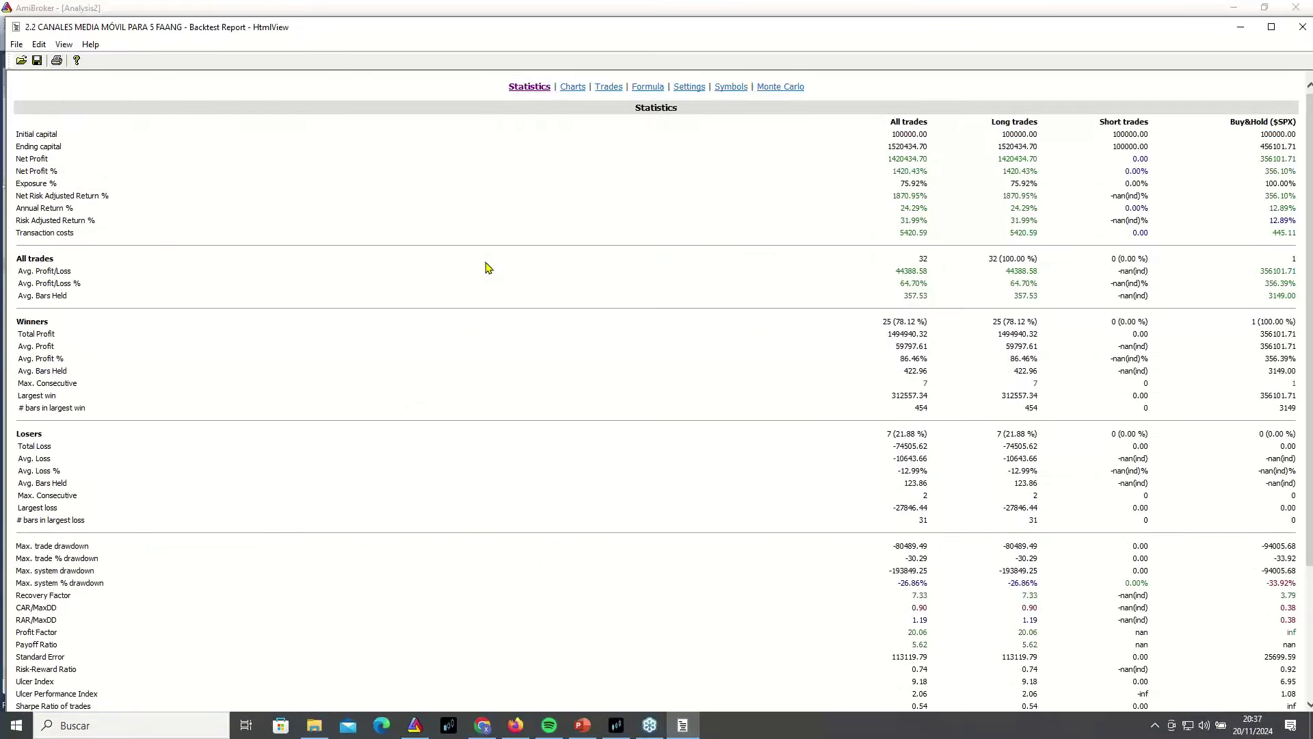
{"action": "double_click", "coordinate": [511, 35]}
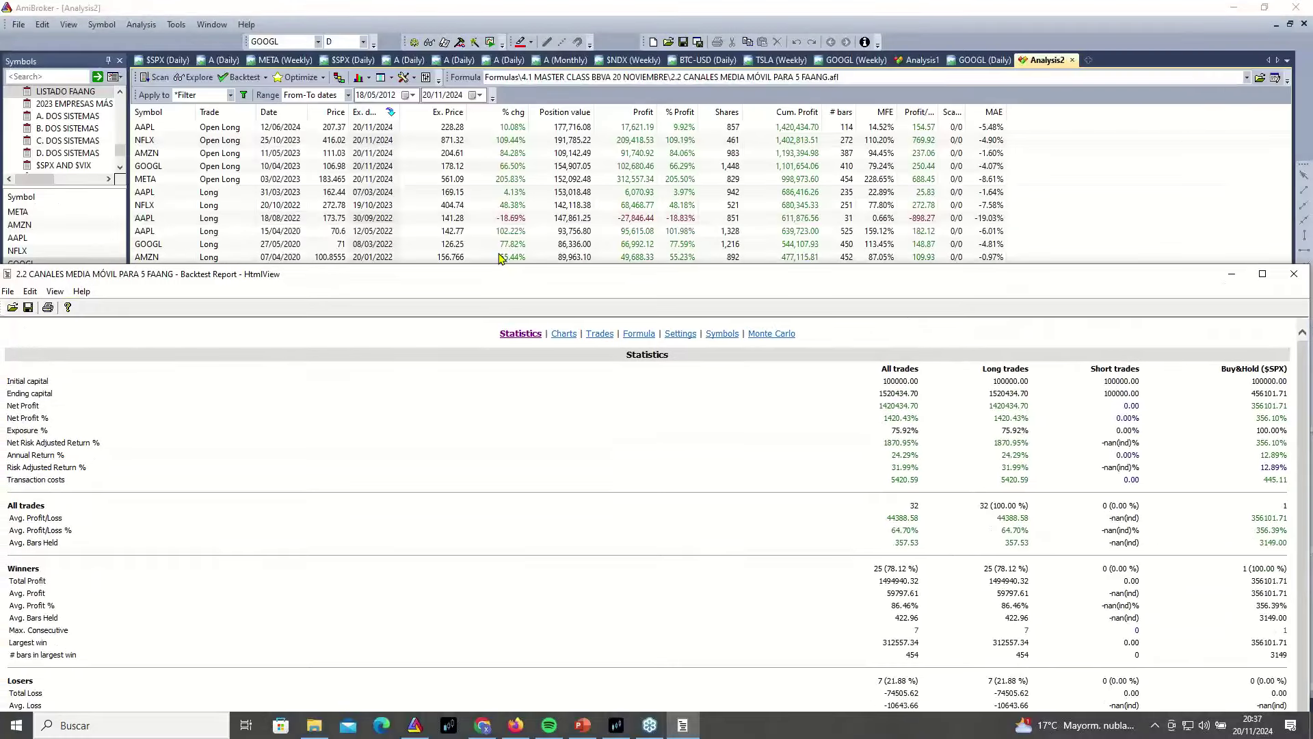
{"action": "left_click_drag", "start_coordinate": [502, 258], "coordinate": [504, 23]}
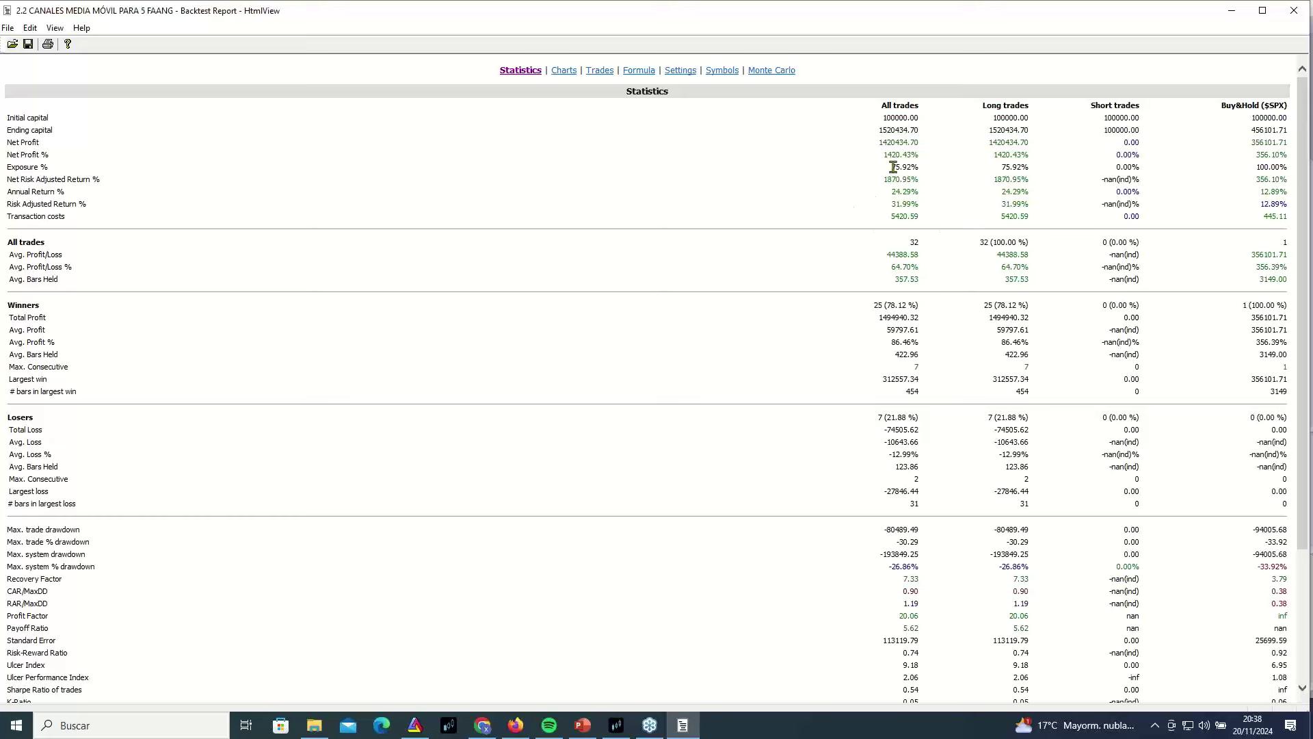
Examine the report's exposure, winning percentage, average profit and loss, number of trades, maximum system drawdown and profit factor
{"action": "left_click_drag", "start_coordinate": [894, 166], "coordinate": [913, 162]}
{"action": "left_click_drag", "start_coordinate": [888, 306], "coordinate": [906, 309]}
{"action": "left_click_drag", "start_coordinate": [891, 344], "coordinate": [917, 341]}
{"action": "left_click_drag", "start_coordinate": [913, 452], "coordinate": [920, 454]}
{"action": "left_click_drag", "start_coordinate": [8, 267], "coordinate": [914, 266]}
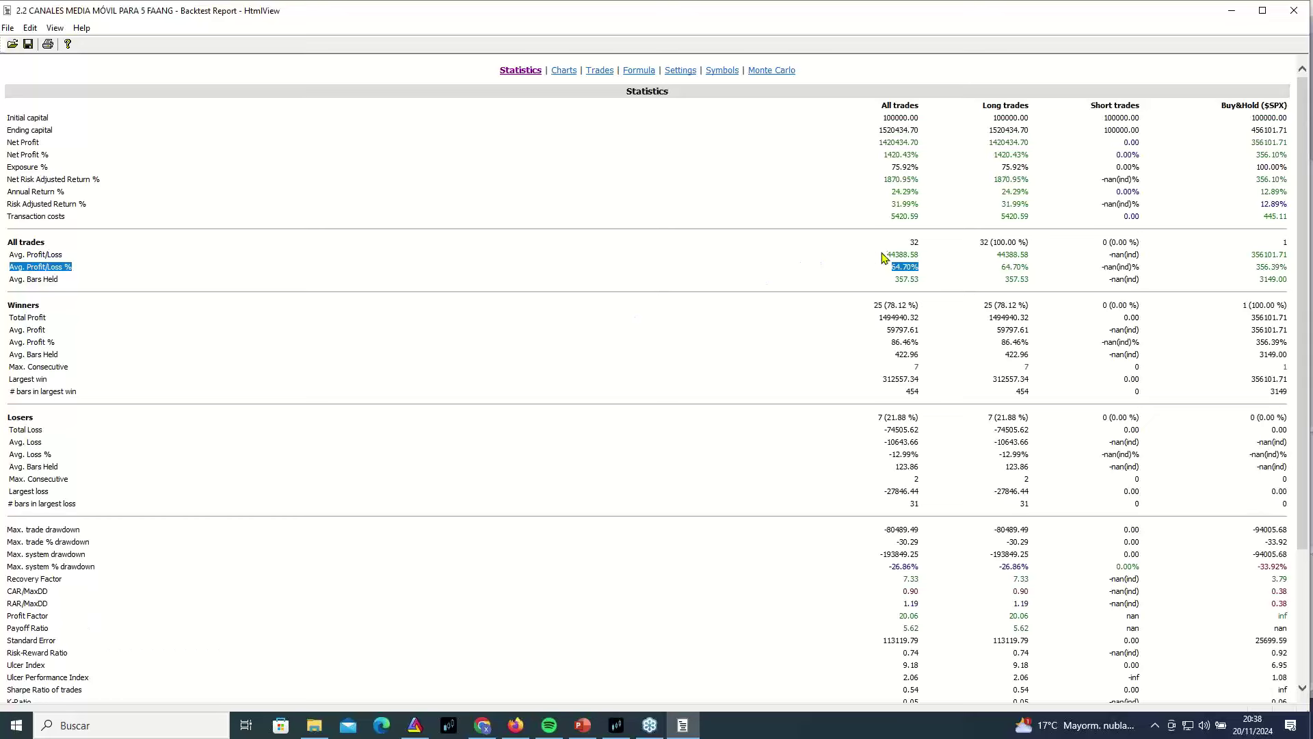
{"action": "double_click", "coordinate": [913, 241]}
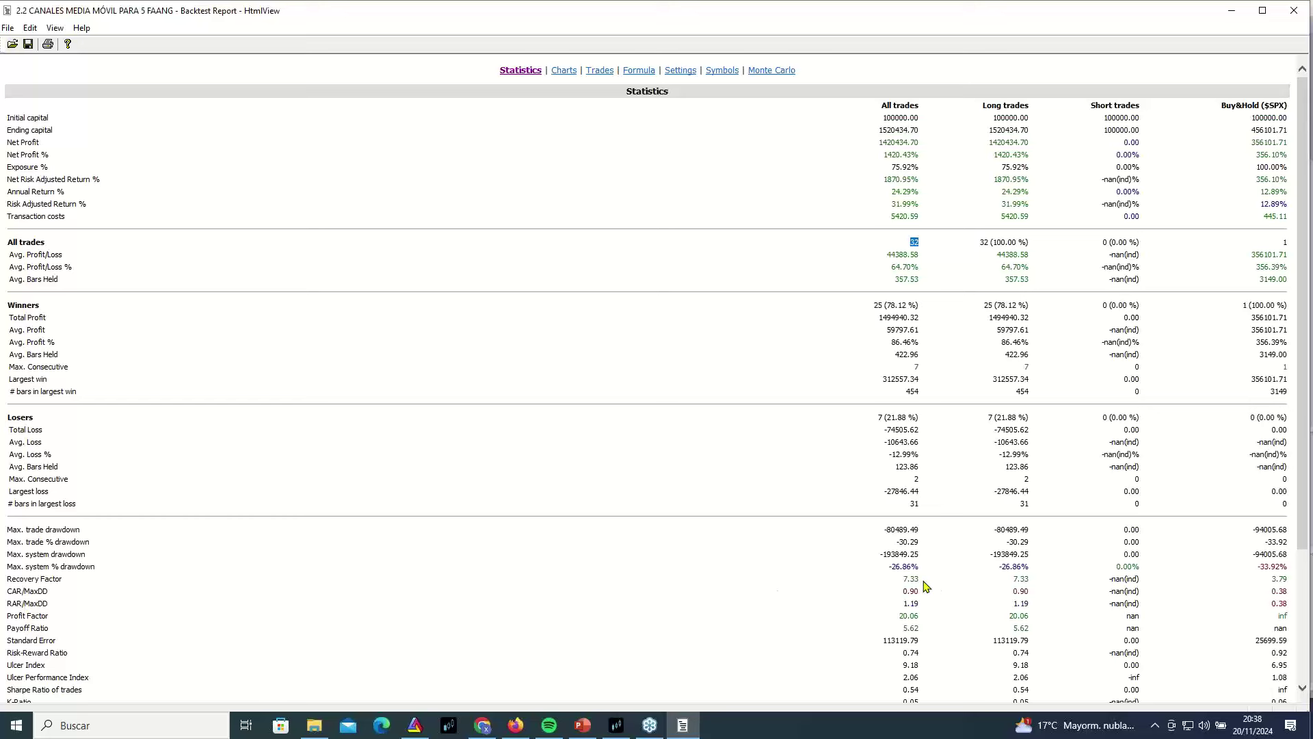
{"action": "left_click_drag", "start_coordinate": [887, 567], "coordinate": [921, 571]}
{"action": "left_click_drag", "start_coordinate": [27, 615], "coordinate": [917, 616]}
Review the report's benchmark drawdown comparisons, portfolio and underwater equity, profit tables and annual return charts, then return to the first chart
{"action": "left_click", "coordinate": [564, 71]}
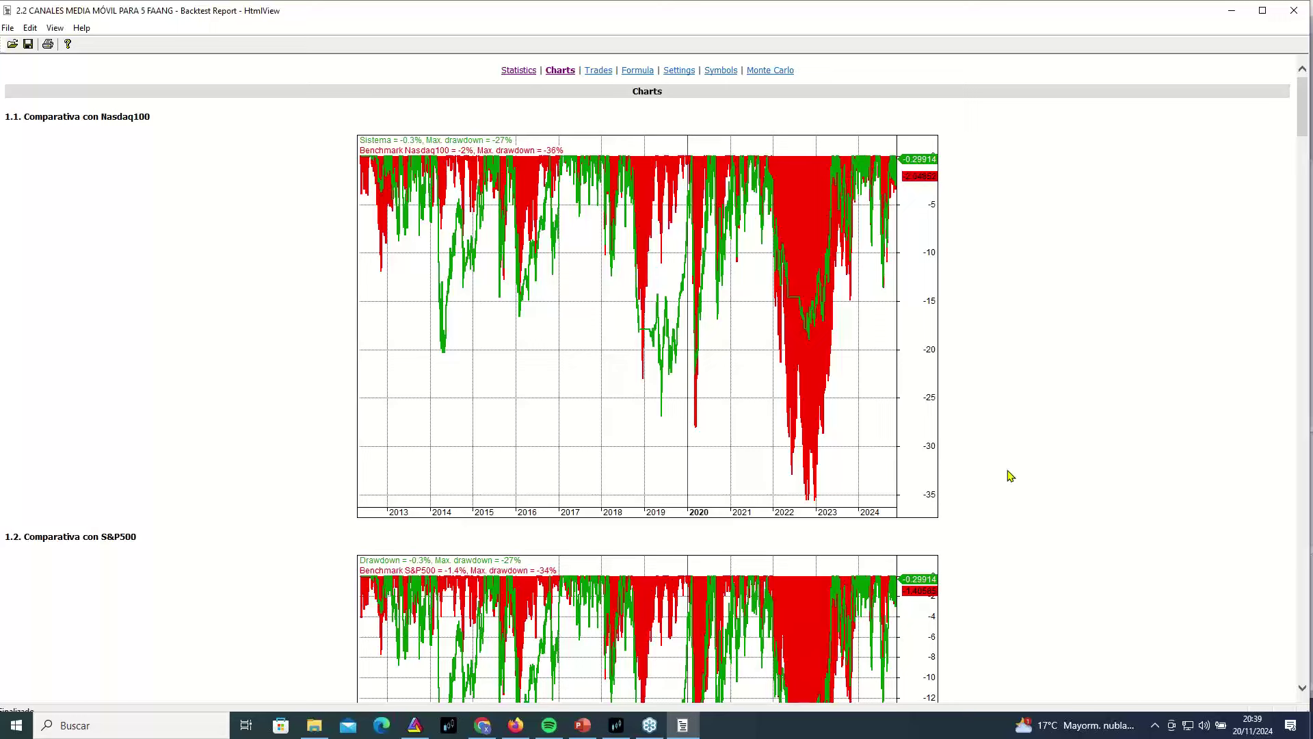
{"action": "scroll", "coordinate": [1007, 473], "scroll_direction": "down", "scroll_amount": 5}
{"action": "scroll", "coordinate": [1008, 473], "scroll_direction": "down", "scroll_amount": 5}
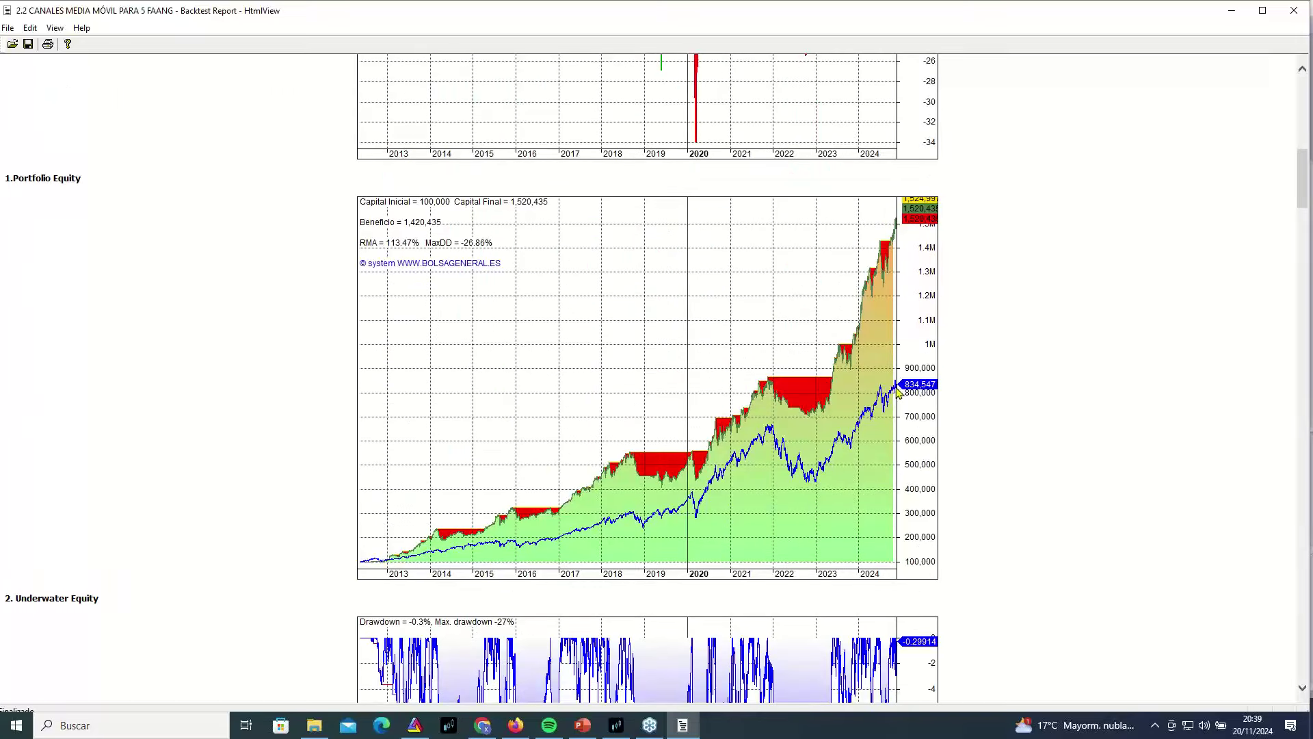
{"action": "scroll", "coordinate": [962, 414], "scroll_direction": "down", "scroll_amount": 10}
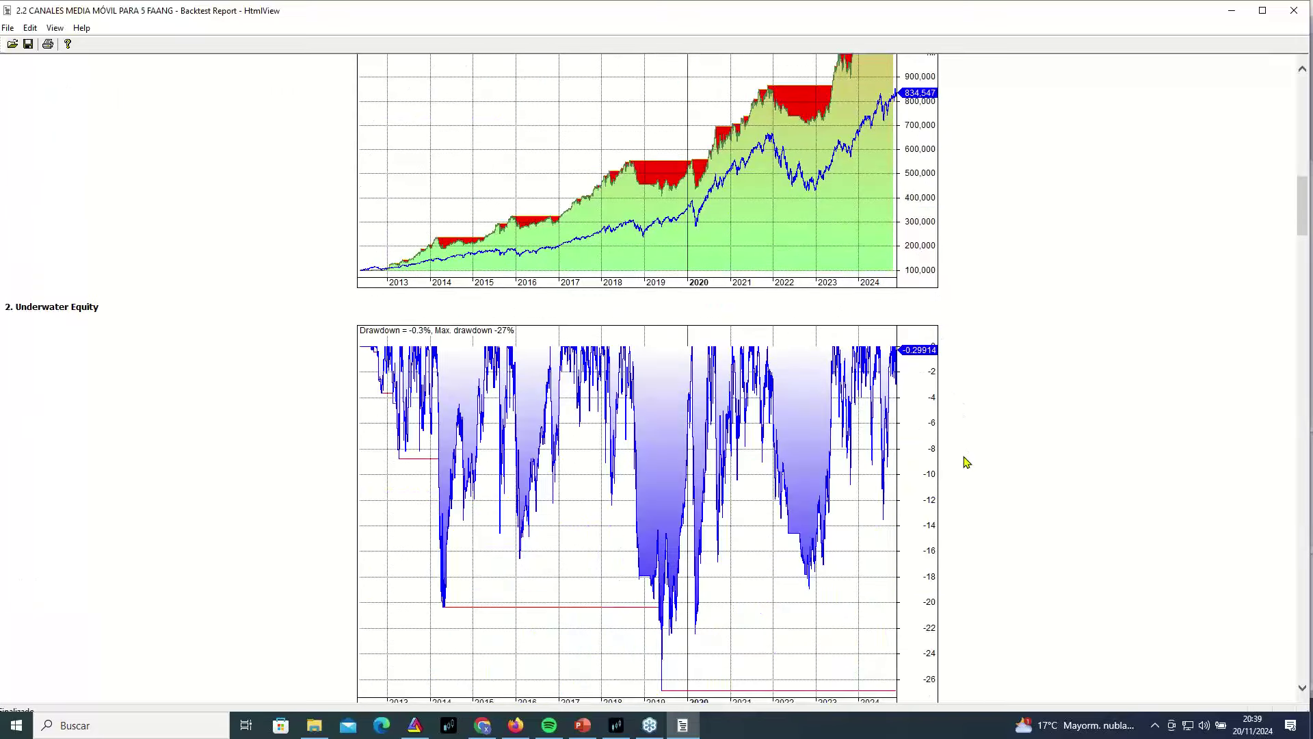
{"action": "scroll", "coordinate": [966, 461], "scroll_direction": "down", "scroll_amount": 15}
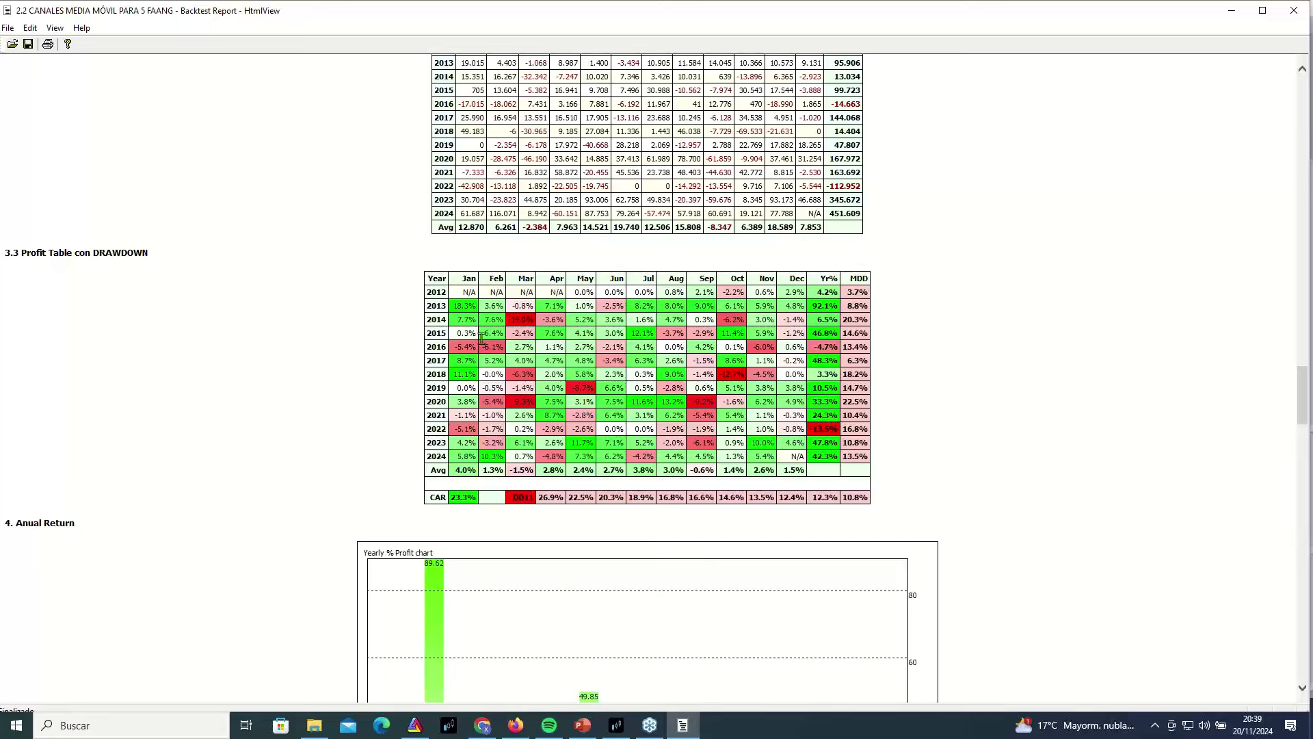
{"action": "scroll", "coordinate": [1040, 601], "scroll_direction": "down", "scroll_amount": 15}
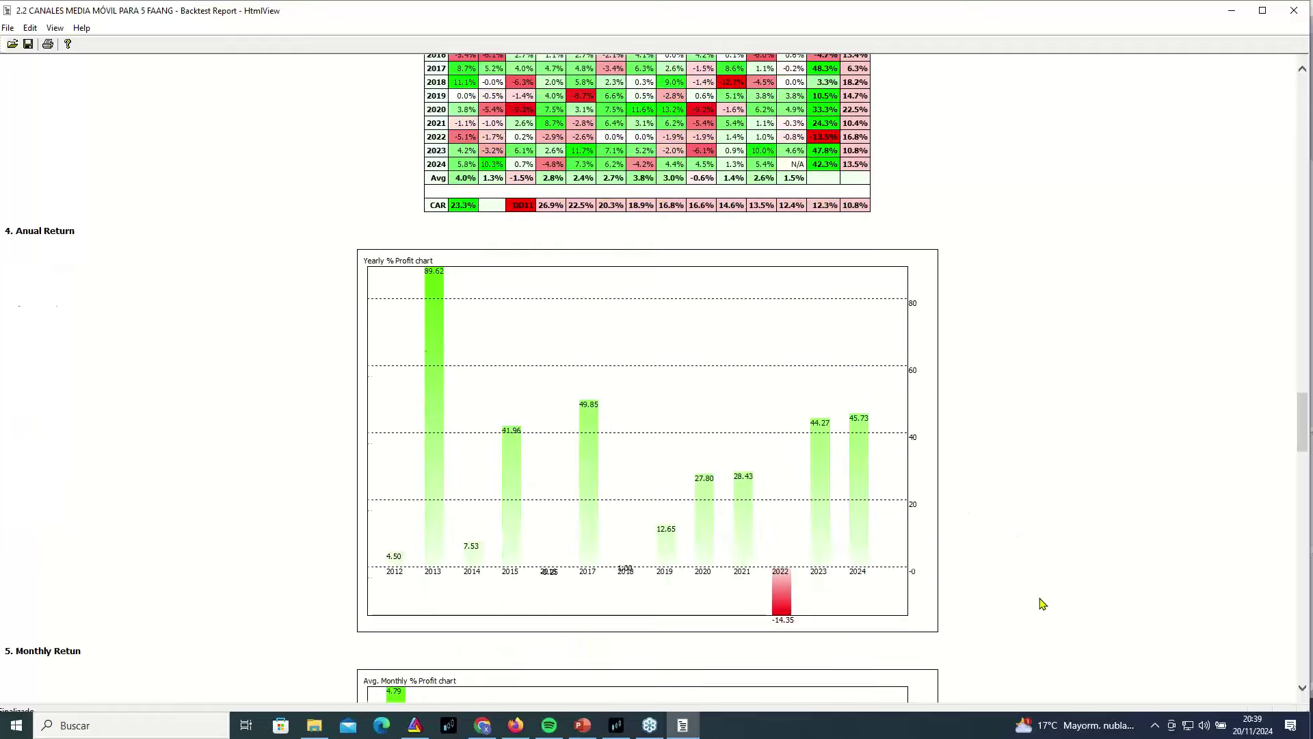
{"action": "scroll", "coordinate": [1042, 603], "scroll_direction": "down", "scroll_amount": 2}
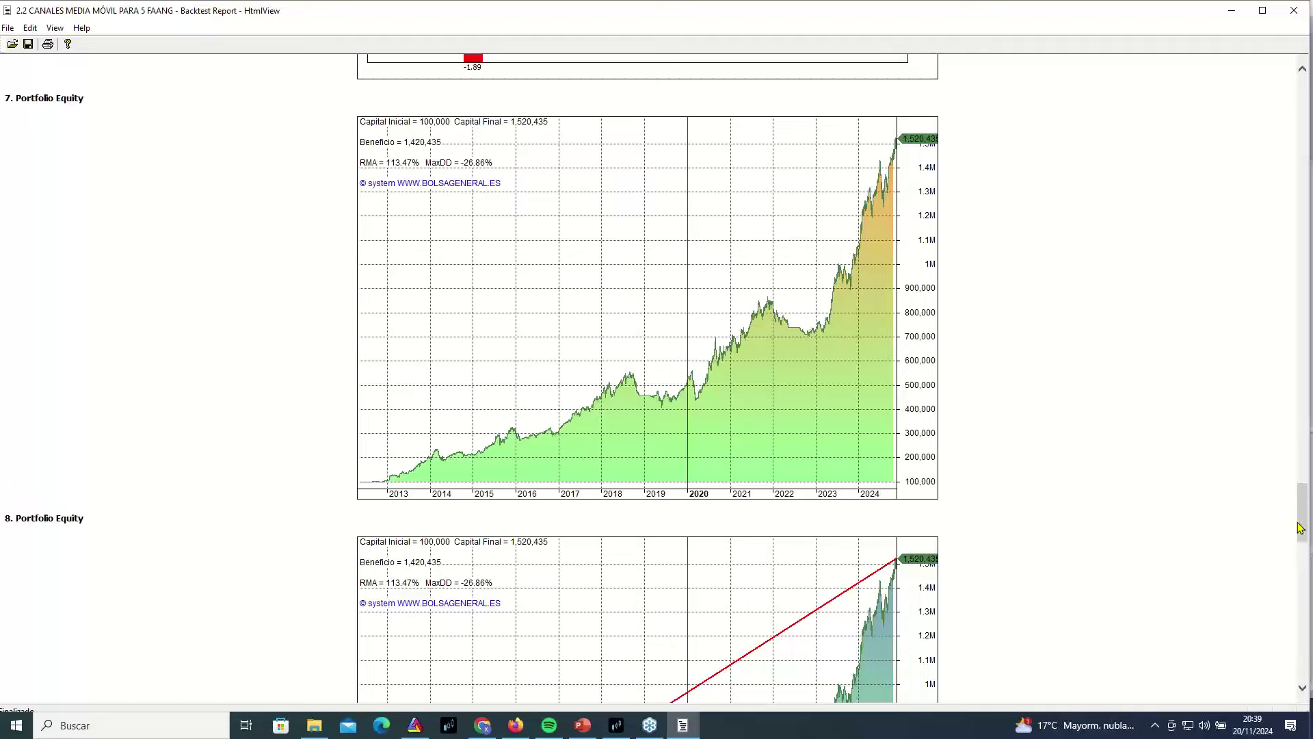
{"action": "left_click_drag", "start_coordinate": [1301, 527], "coordinate": [1302, 96]}
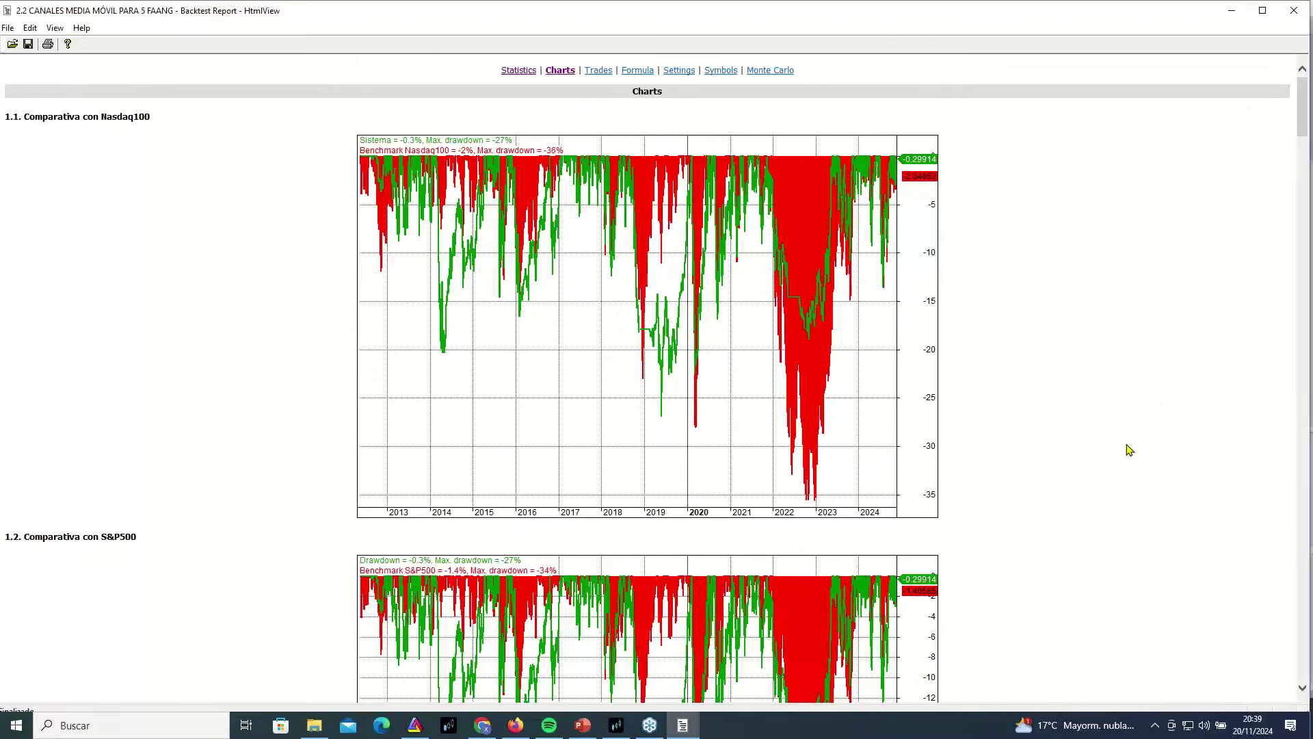
Revisit the report's statistics and charts, examine the monthly profit table with drawdown, and close the report
{"action": "left_click", "coordinate": [519, 71]}
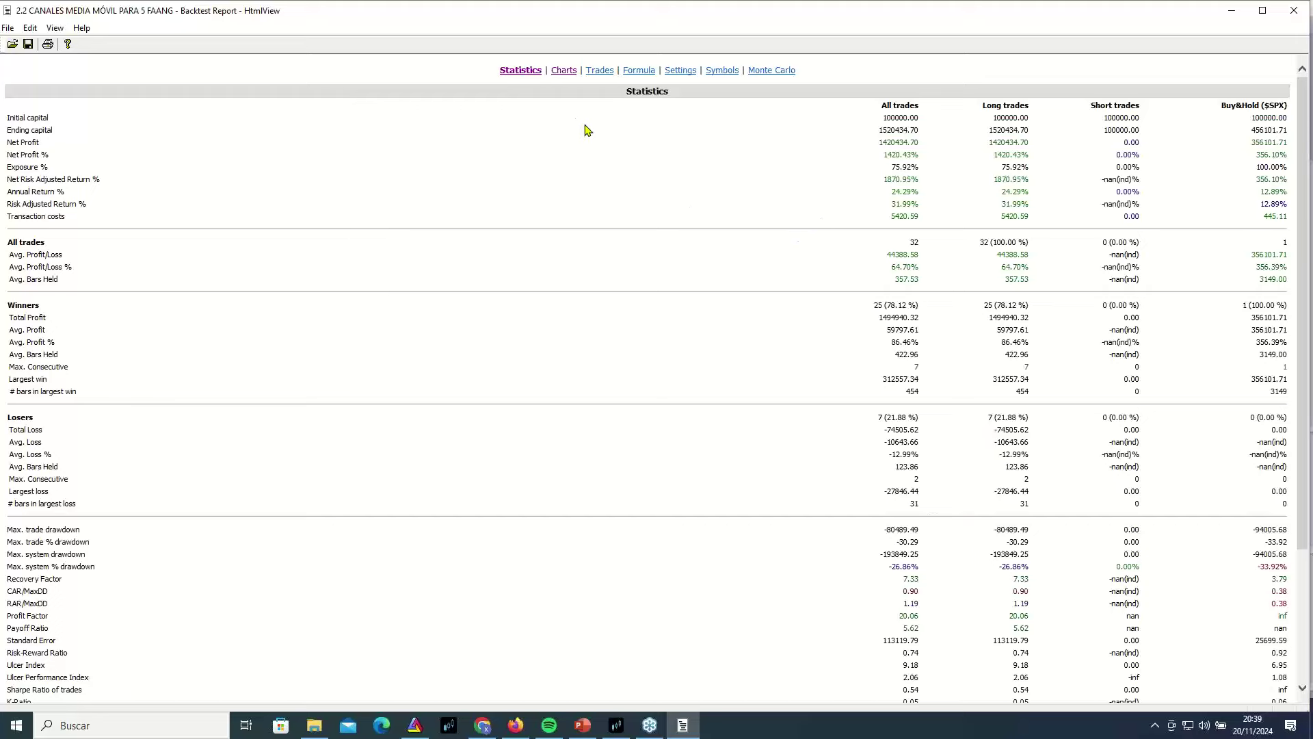
{"action": "left_click", "coordinate": [563, 71]}
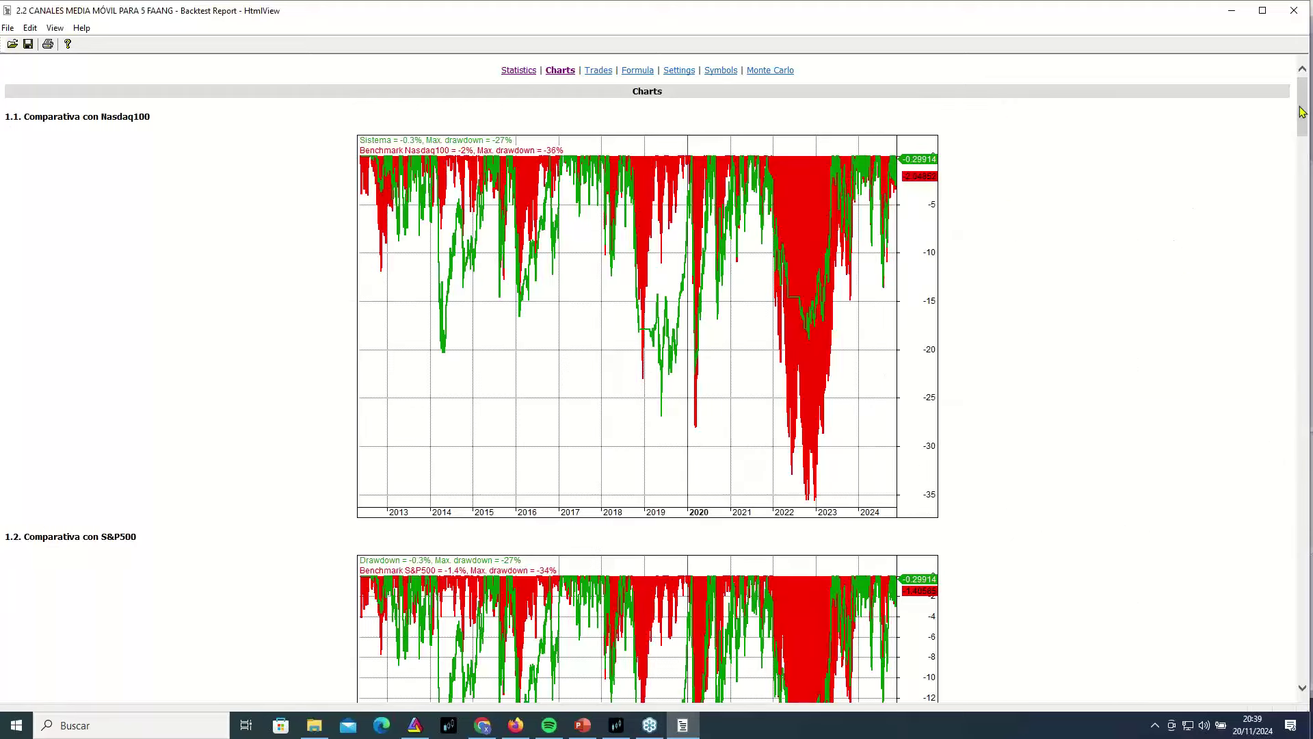
{"action": "left_click_drag", "start_coordinate": [1304, 93], "coordinate": [1310, 381]}
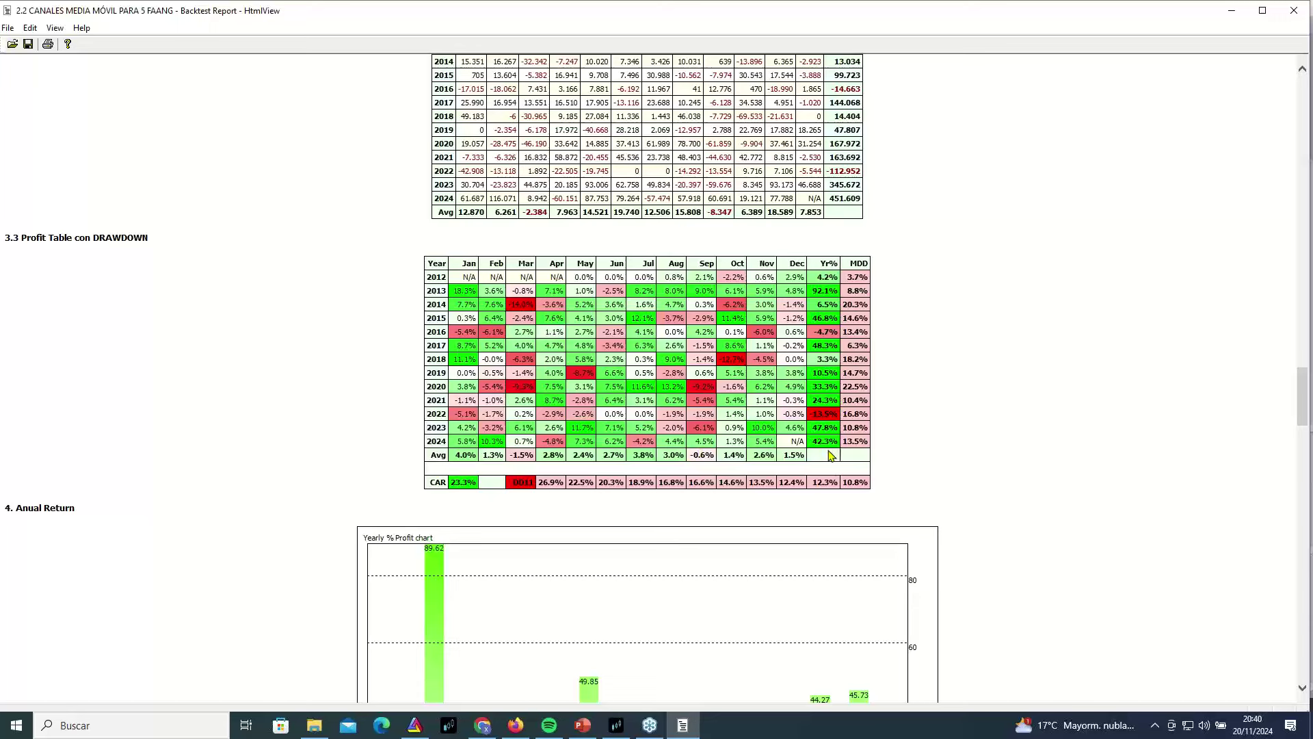
{"action": "left_click_drag", "start_coordinate": [1303, 414], "coordinate": [1303, 110]}
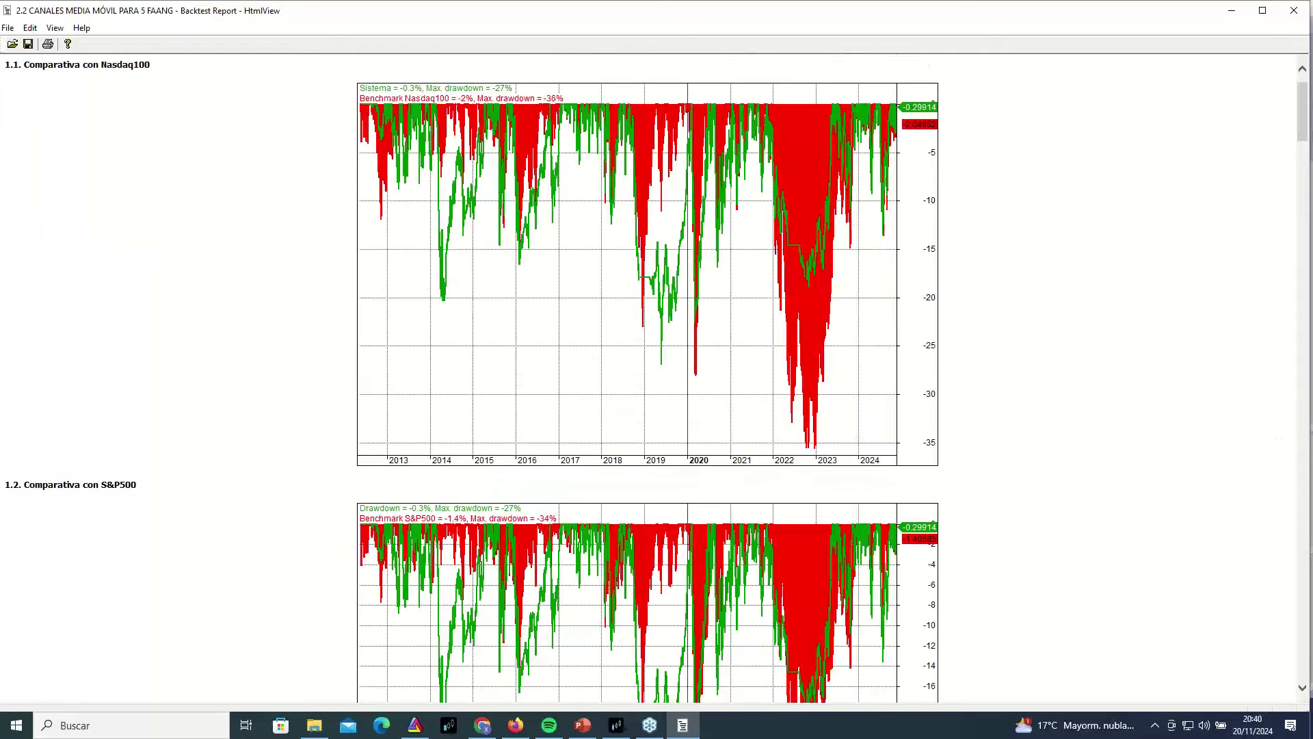
{"action": "left_click", "coordinate": [1294, 11]}
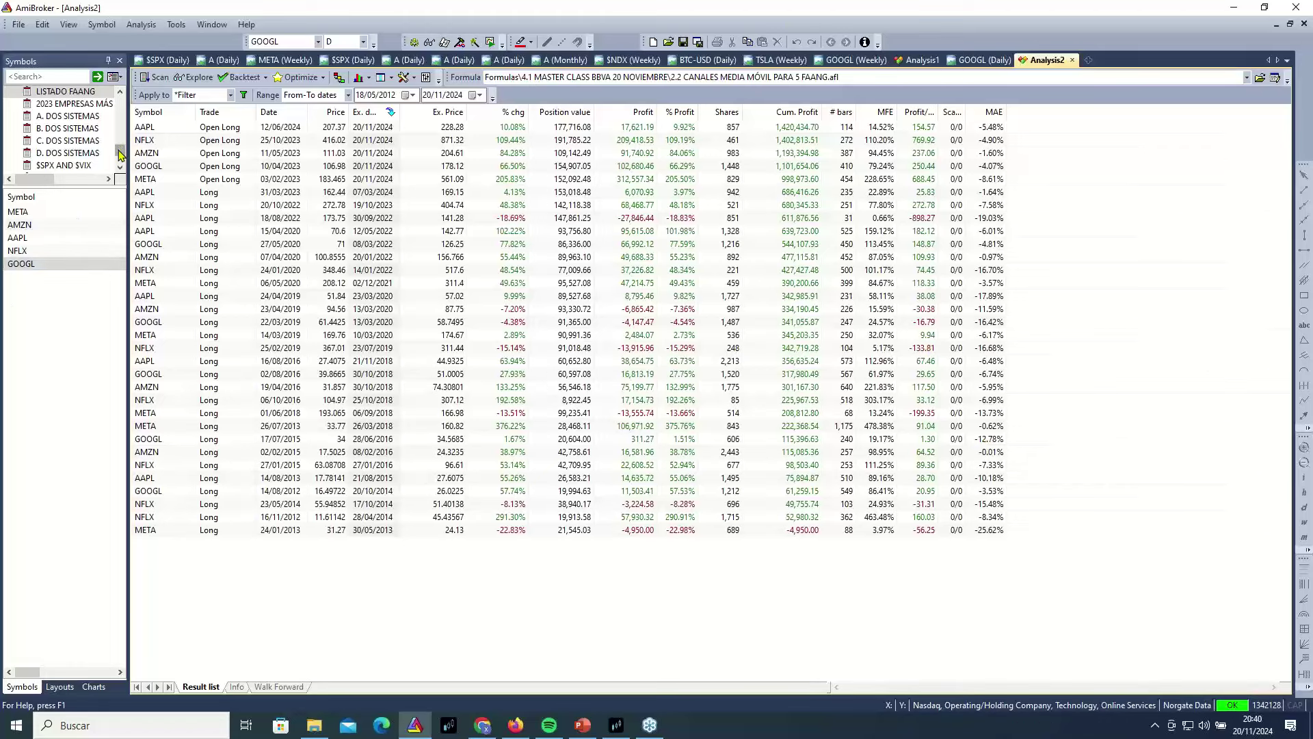
List all symbols in the database instead of the FAANG watch list and go to the start of the list
{"action": "scroll", "coordinate": [119, 154], "scroll_direction": "up", "scroll_amount": 5}
{"action": "left_click", "coordinate": [67, 93]}
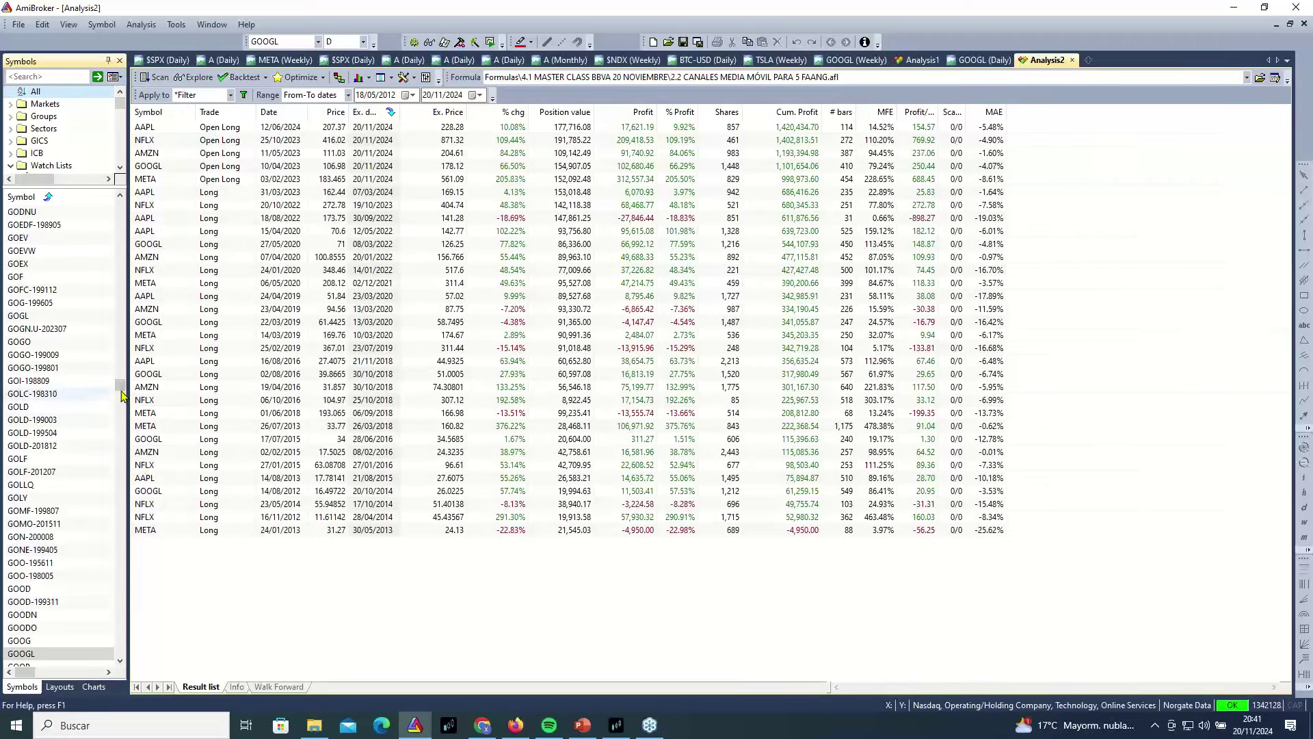
{"action": "left_click_drag", "start_coordinate": [121, 387], "coordinate": [137, 209]}
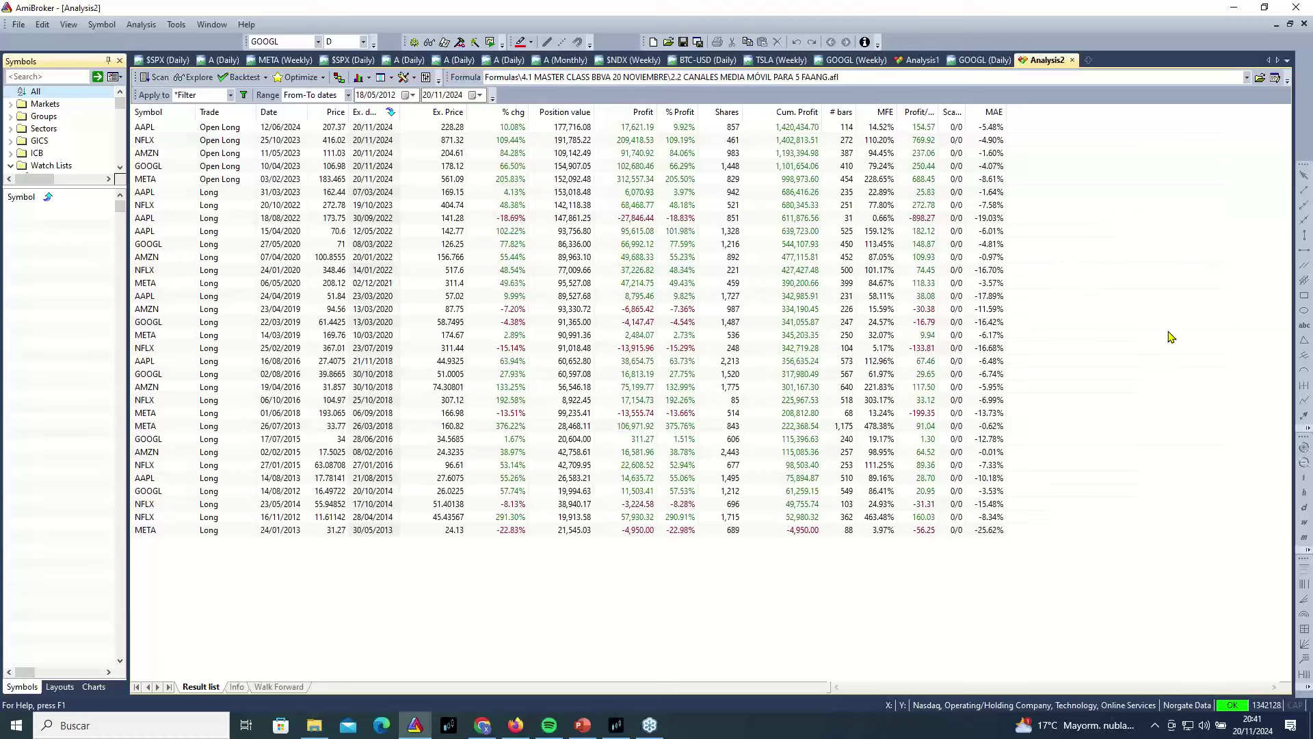
Search the symbol database for "eurus" and load EURUSD into the weekly SuperTrend chart
{"action": "left_click", "coordinate": [852, 64]}
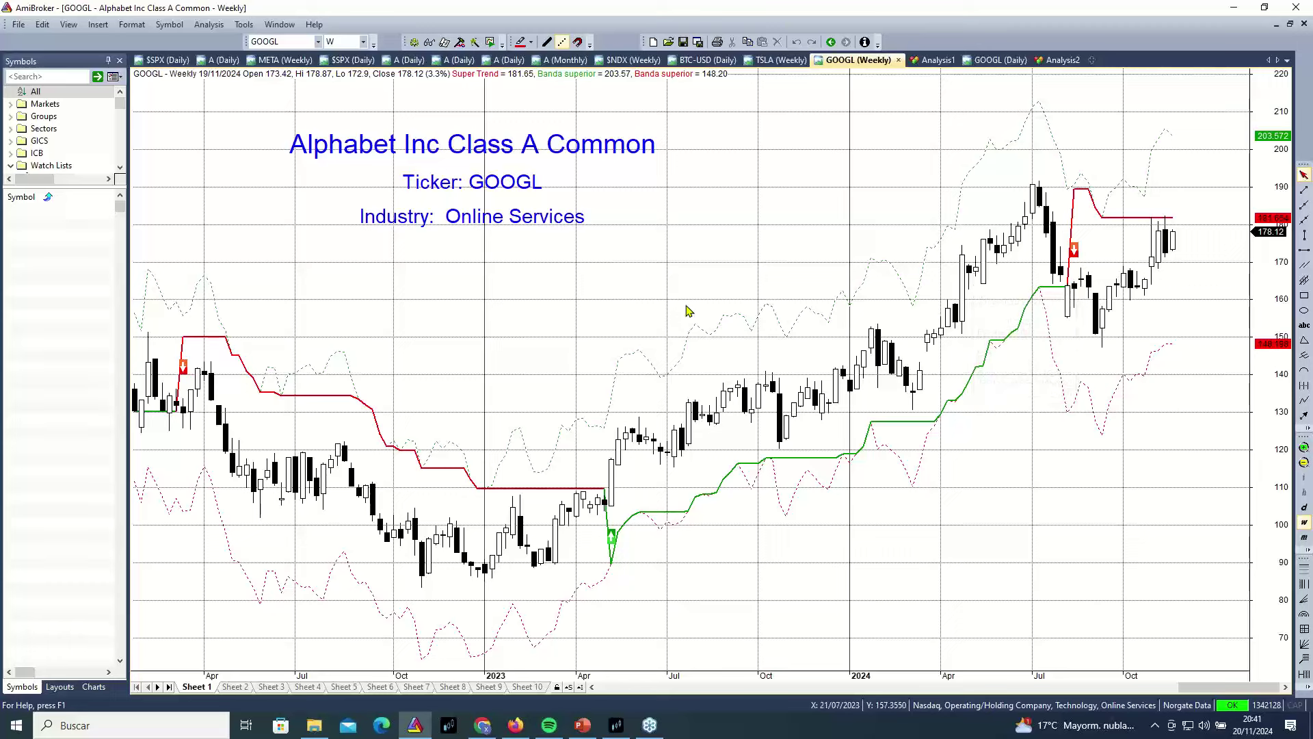
{"action": "mouse_move", "coordinate": [457, 347]}
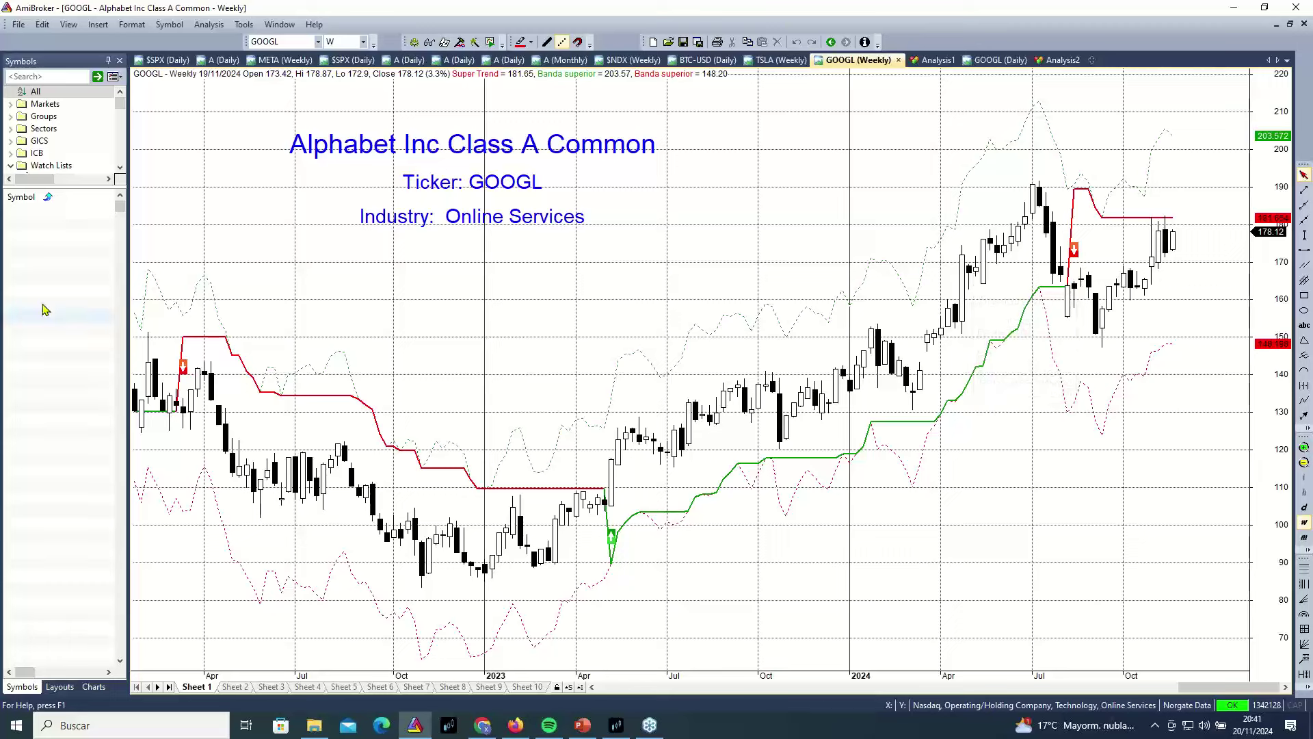
{"action": "left_click", "coordinate": [40, 78]}
{"action": "type", "text": "eur"}
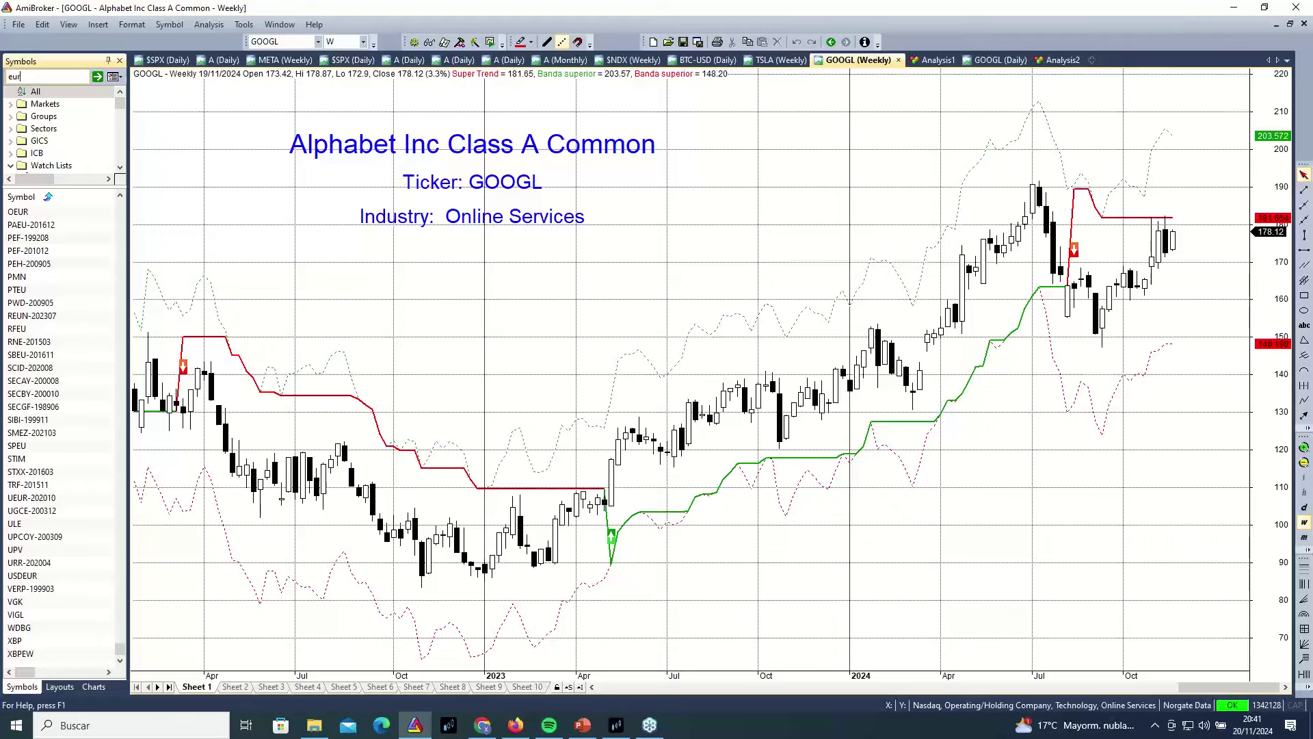
{"action": "type", "text": "us"}
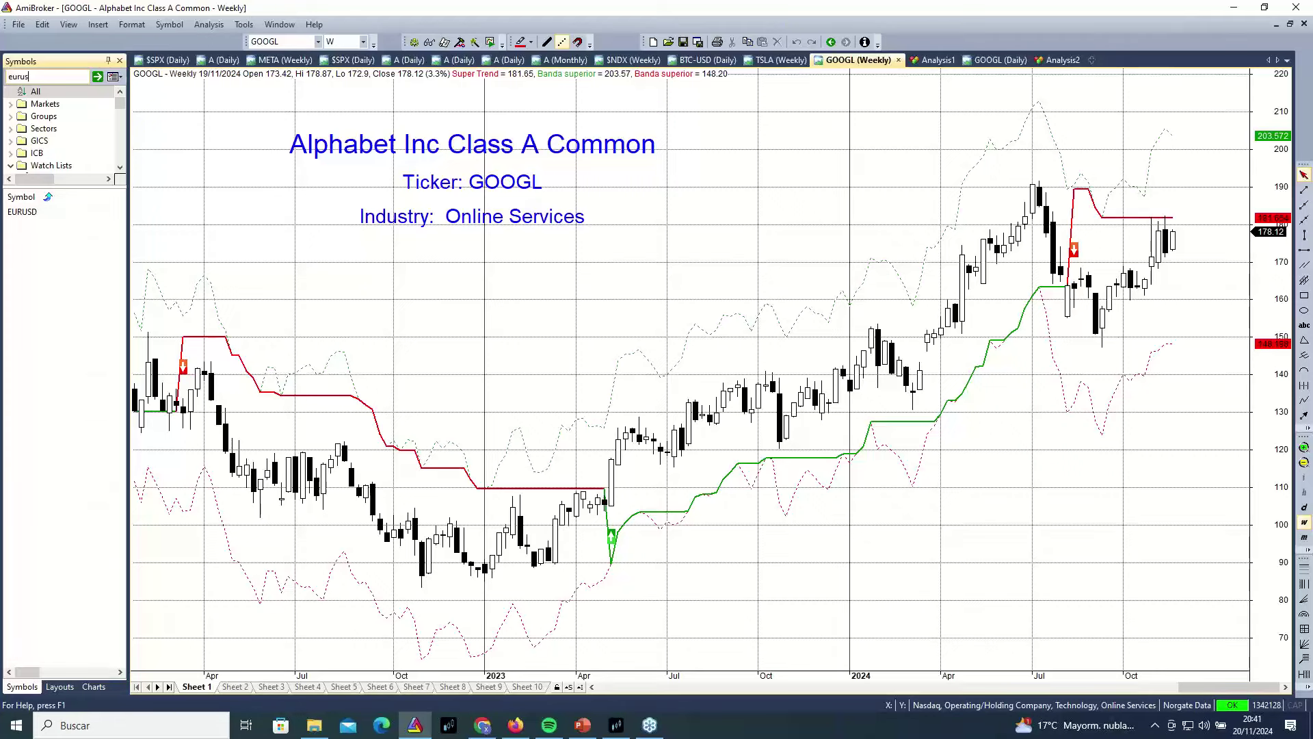
{"action": "left_click", "coordinate": [45, 212]}
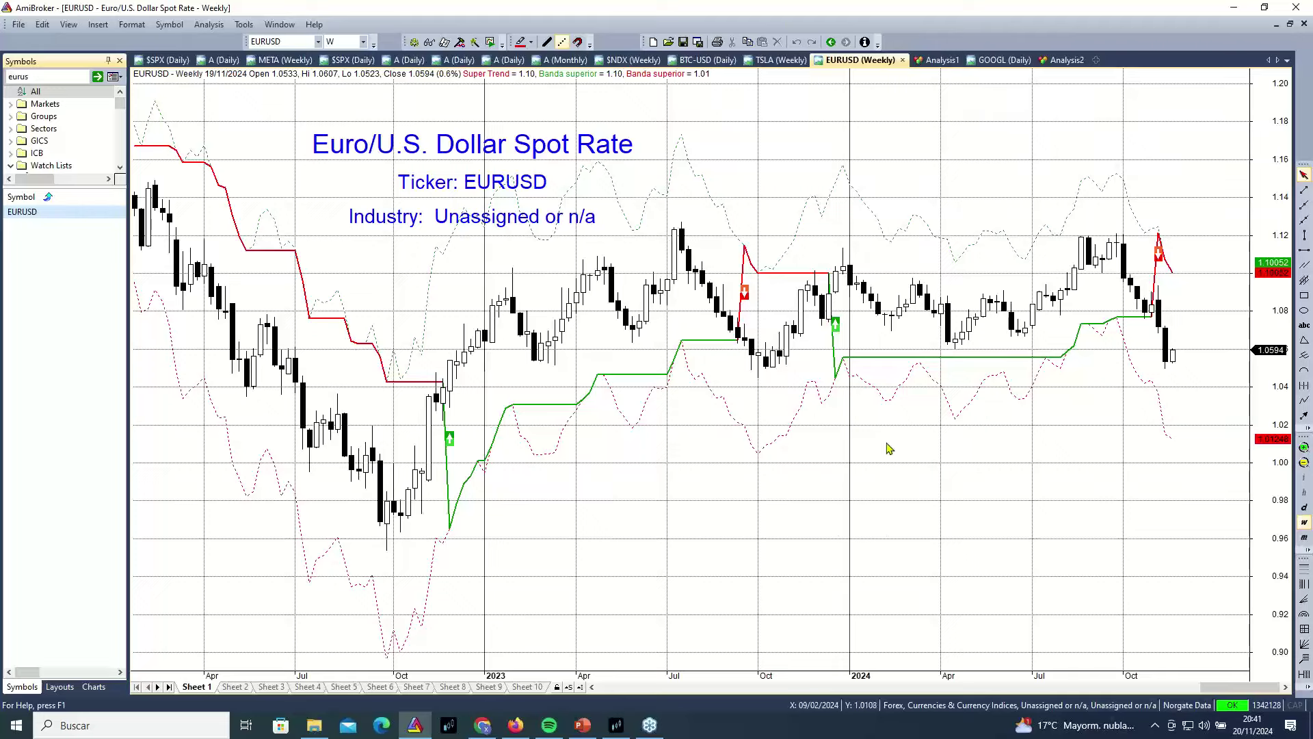
Examine the SuperTrend buy and sell signals across the full weekly EURUSD price history
{"action": "left_click", "coordinate": [1304, 463]}
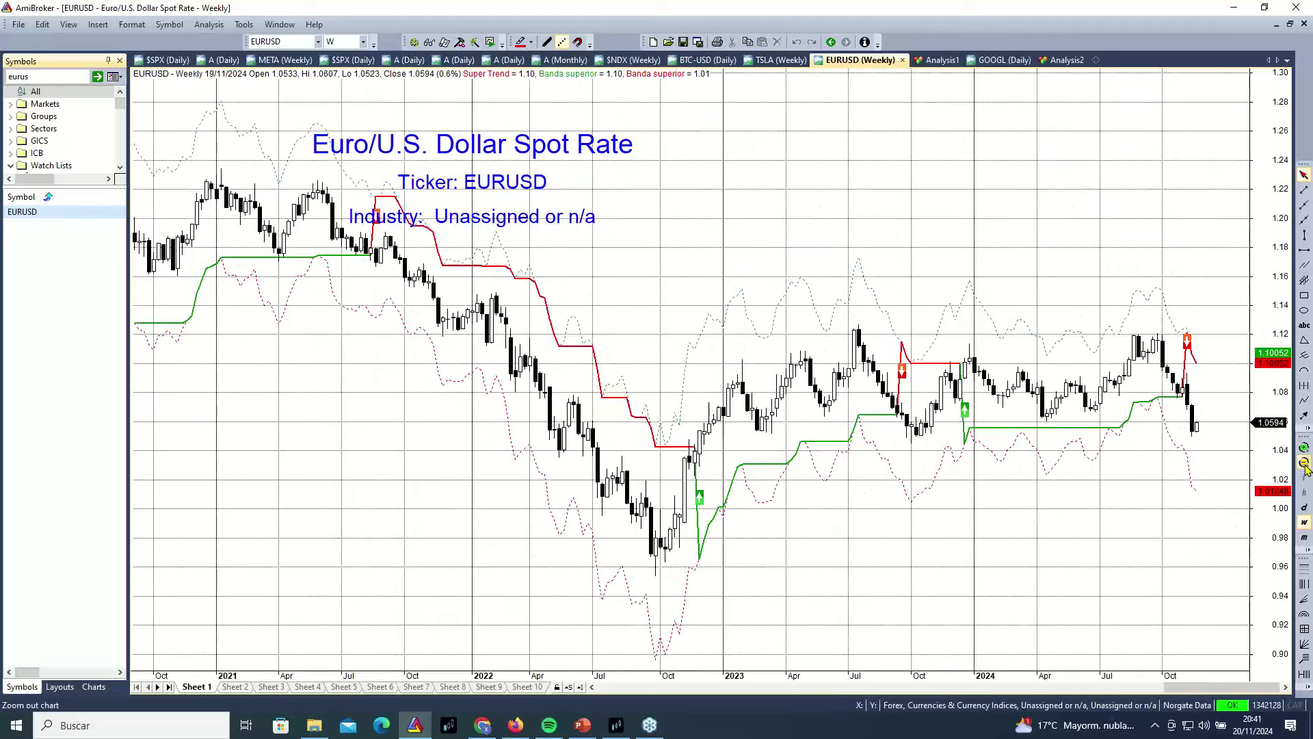
{"action": "left_click", "coordinate": [1304, 463]}
{"action": "left_click", "coordinate": [1304, 463]}
{"action": "left_click", "coordinate": [1304, 463]}
{"action": "left_click", "coordinate": [1304, 463]}
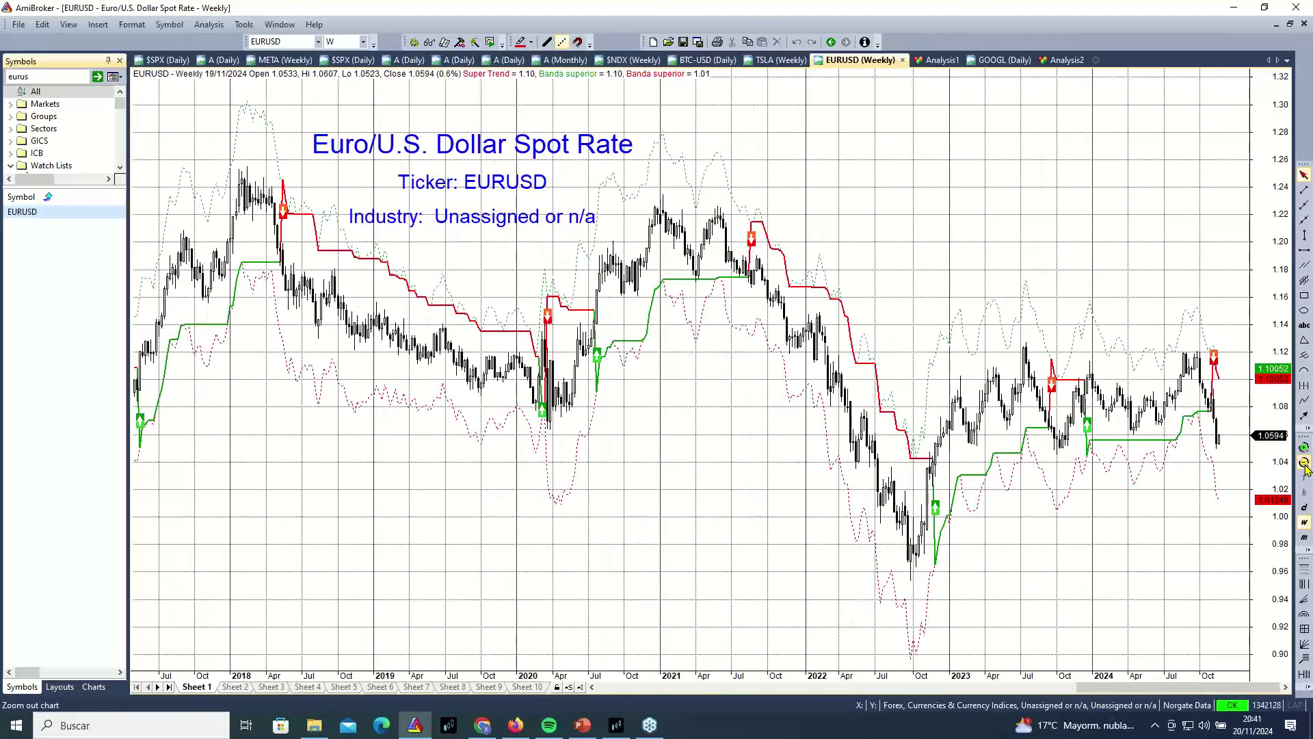
{"action": "left_click", "coordinate": [1304, 463]}
{"action": "left_click", "coordinate": [1304, 463]}
{"action": "left_click", "coordinate": [1304, 462]}
{"action": "left_click", "coordinate": [1304, 464]}
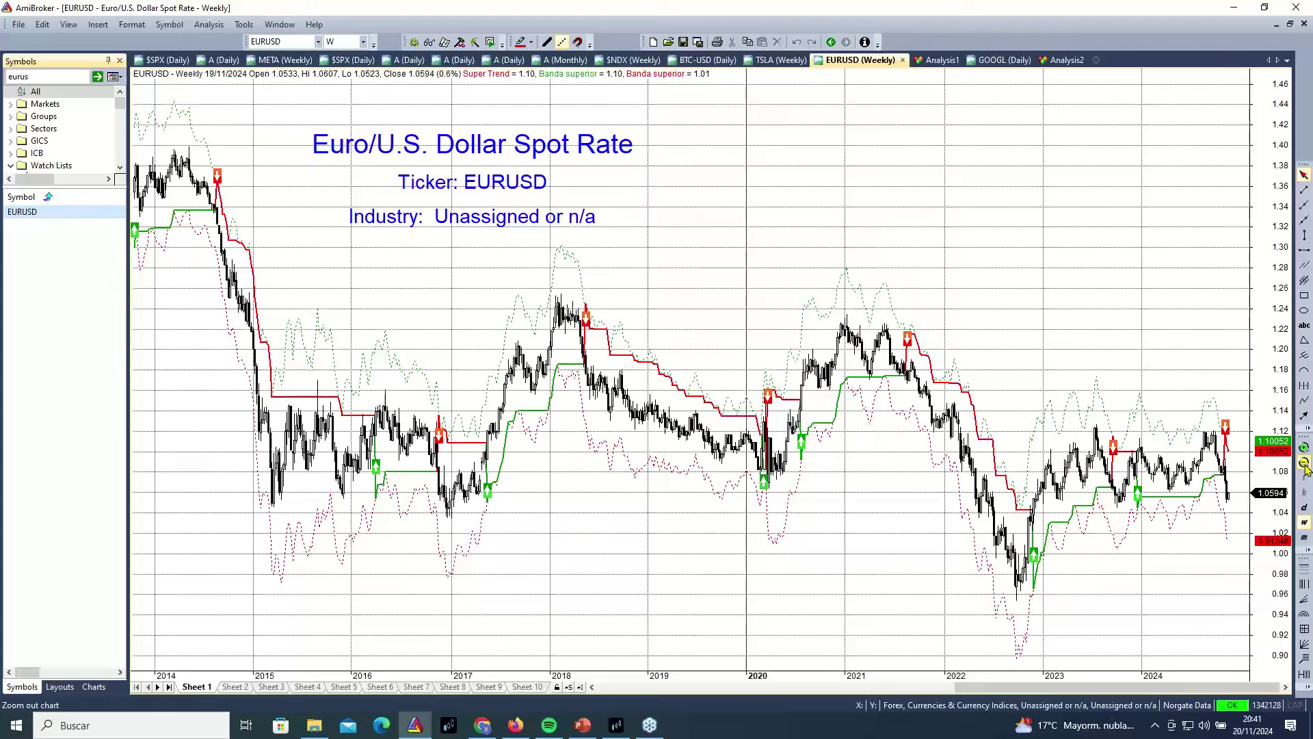
{"action": "left_click", "coordinate": [1304, 464]}
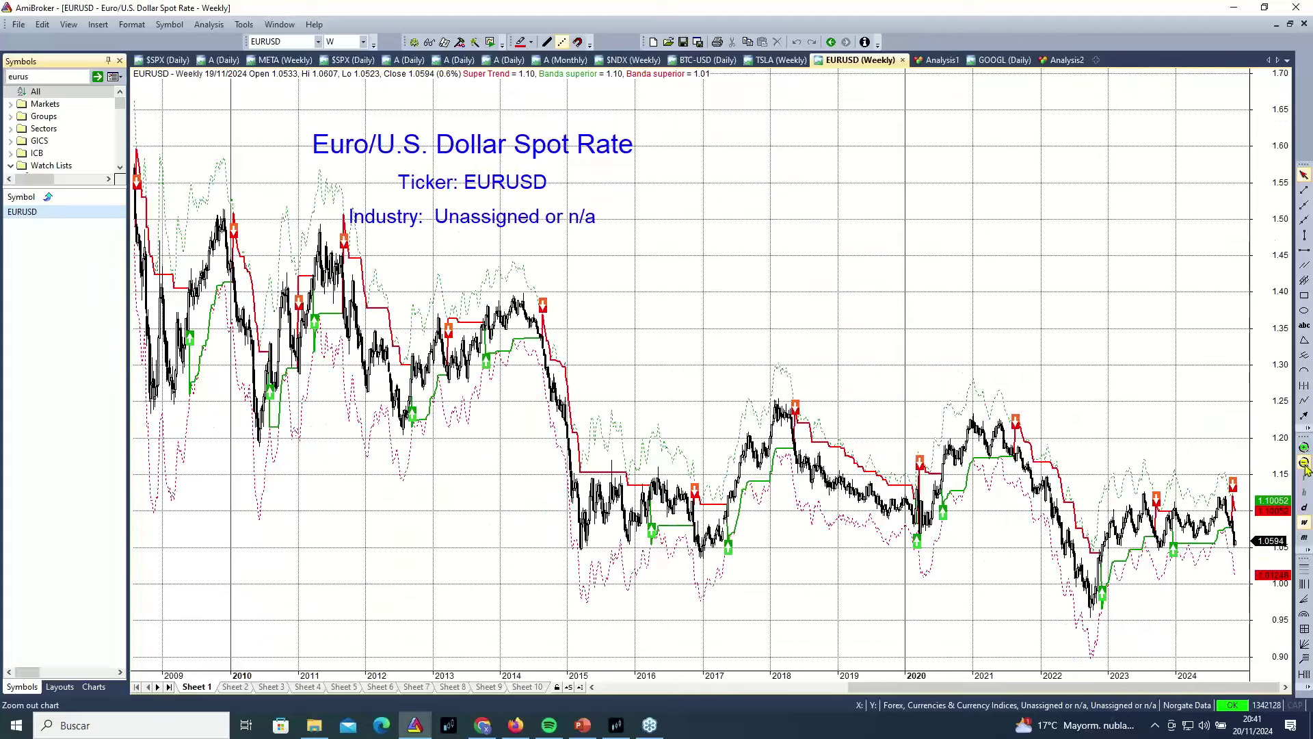
{"action": "left_click", "coordinate": [1304, 463]}
{"action": "left_click", "coordinate": [1304, 464]}
{"action": "left_click", "coordinate": [1304, 464]}
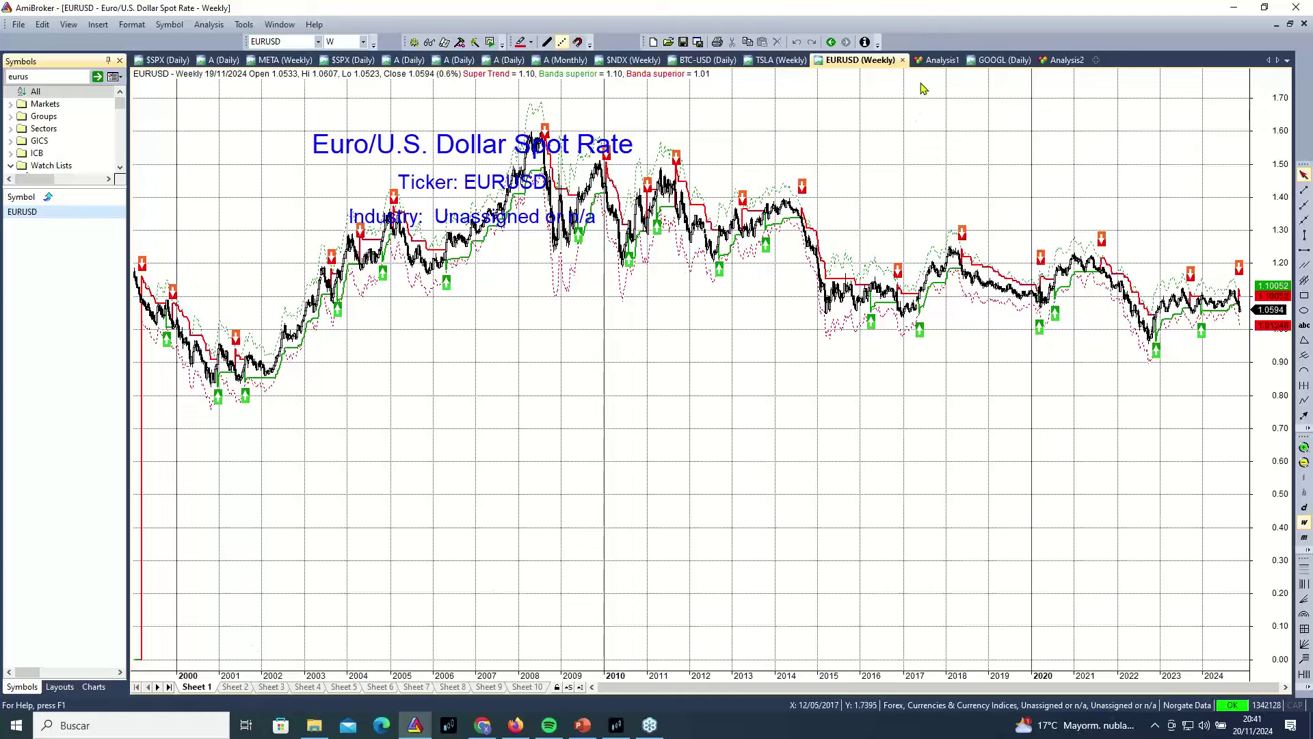
In the SuperTrend analysis, set the range start date to 01/01/2000 and apply it to the current symbol only
{"action": "left_click", "coordinate": [938, 61]}
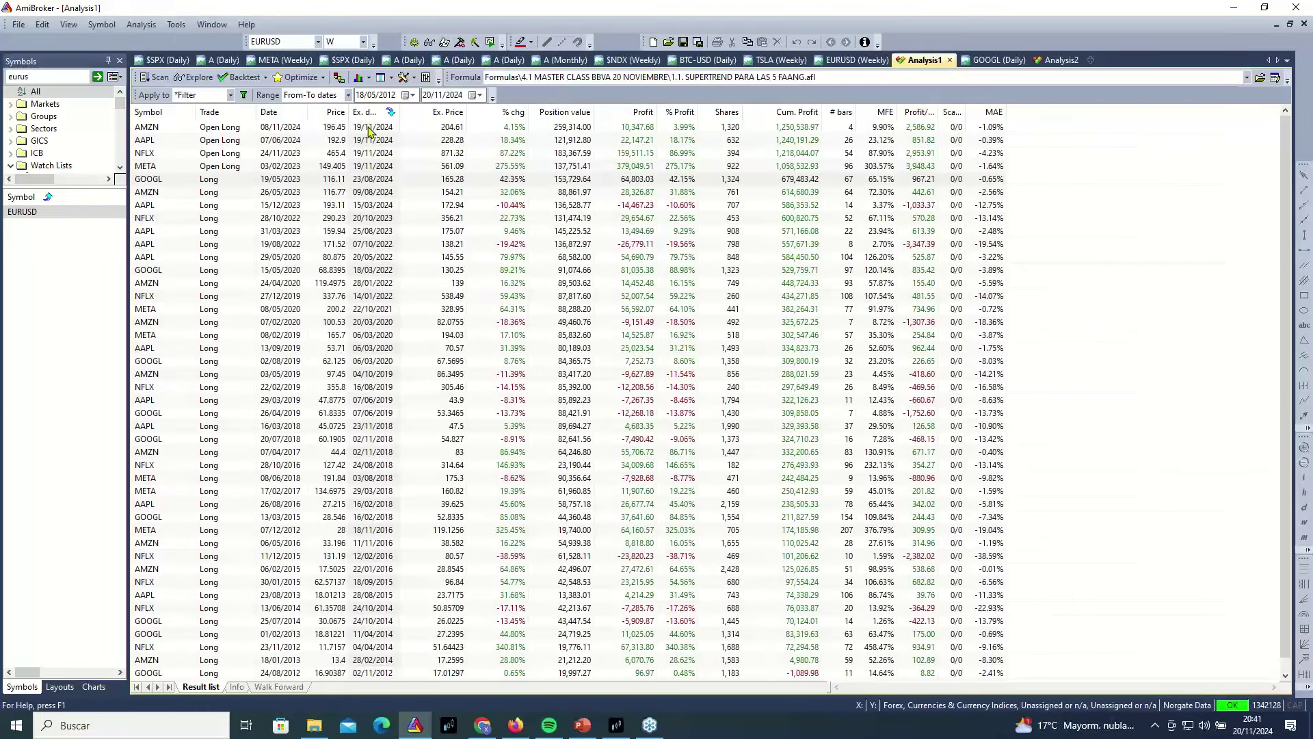
{"action": "left_click", "coordinate": [361, 96]}
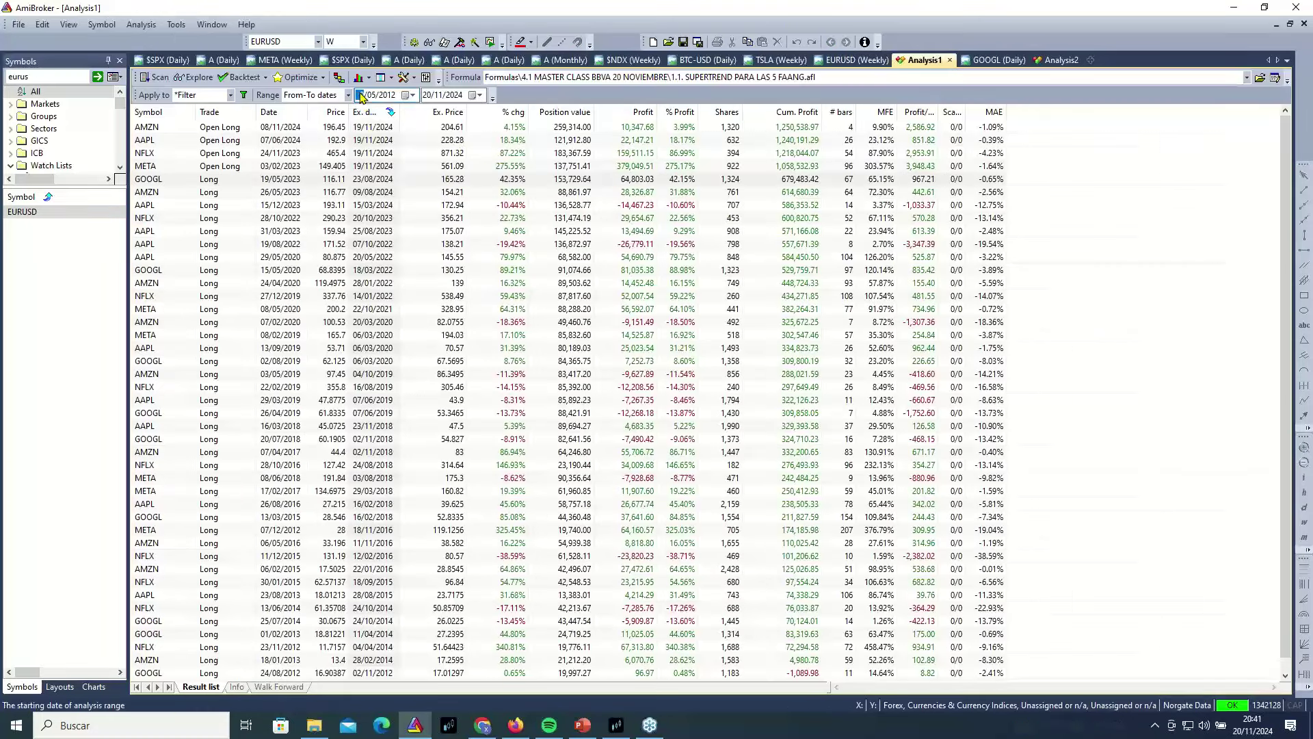
{"action": "type", "text": "01"}
{"action": "left_click", "coordinate": [374, 95]}
{"action": "type", "text": "01/2000"}
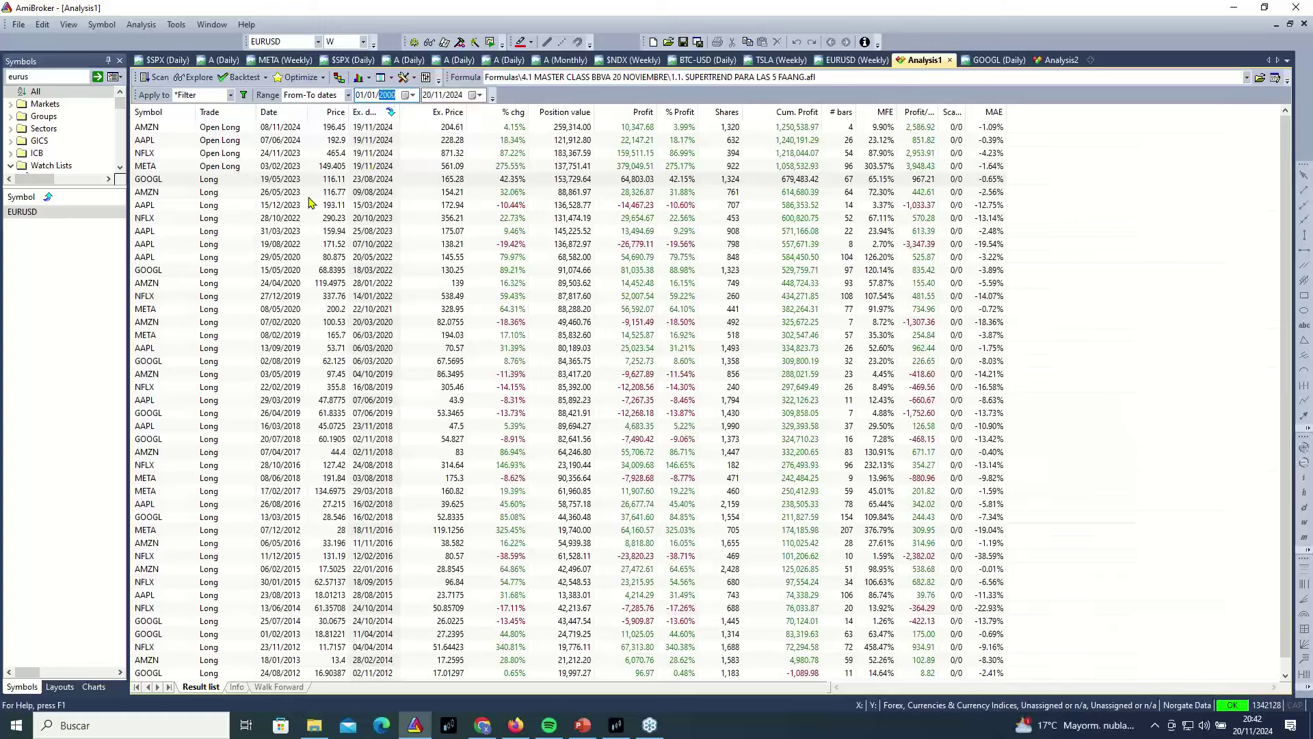
{"action": "left_click", "coordinate": [232, 96]}
{"action": "left_click", "coordinate": [208, 121]}
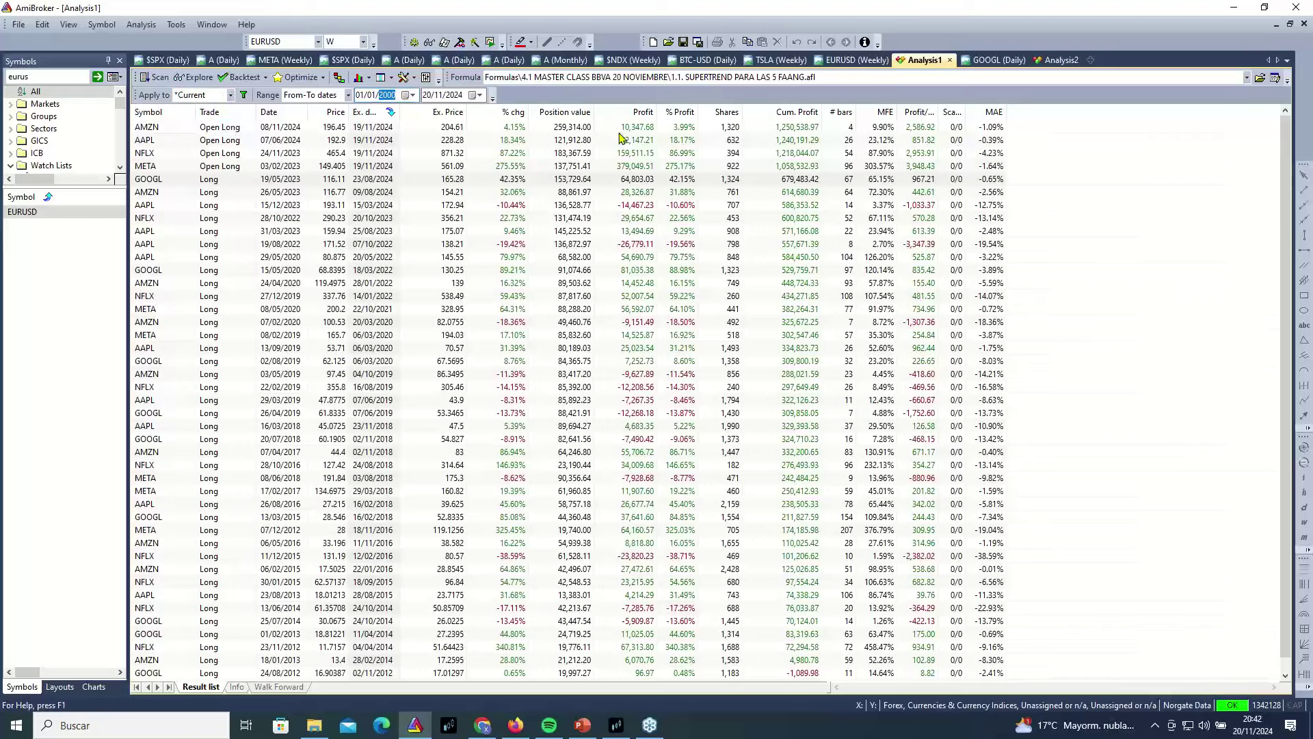
Check that EURUSD is the charted symbol and run the SuperTrend backtest on it
{"action": "left_click", "coordinate": [848, 61]}
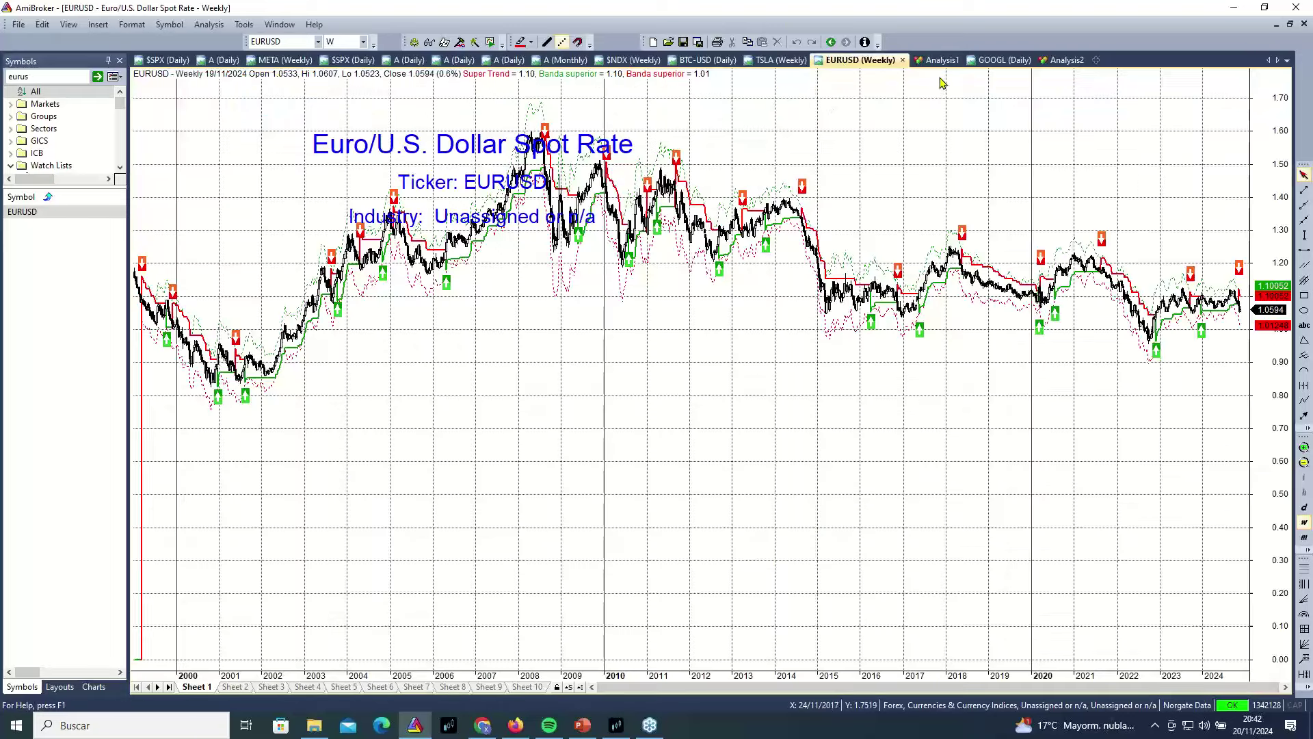
{"action": "left_click", "coordinate": [930, 63]}
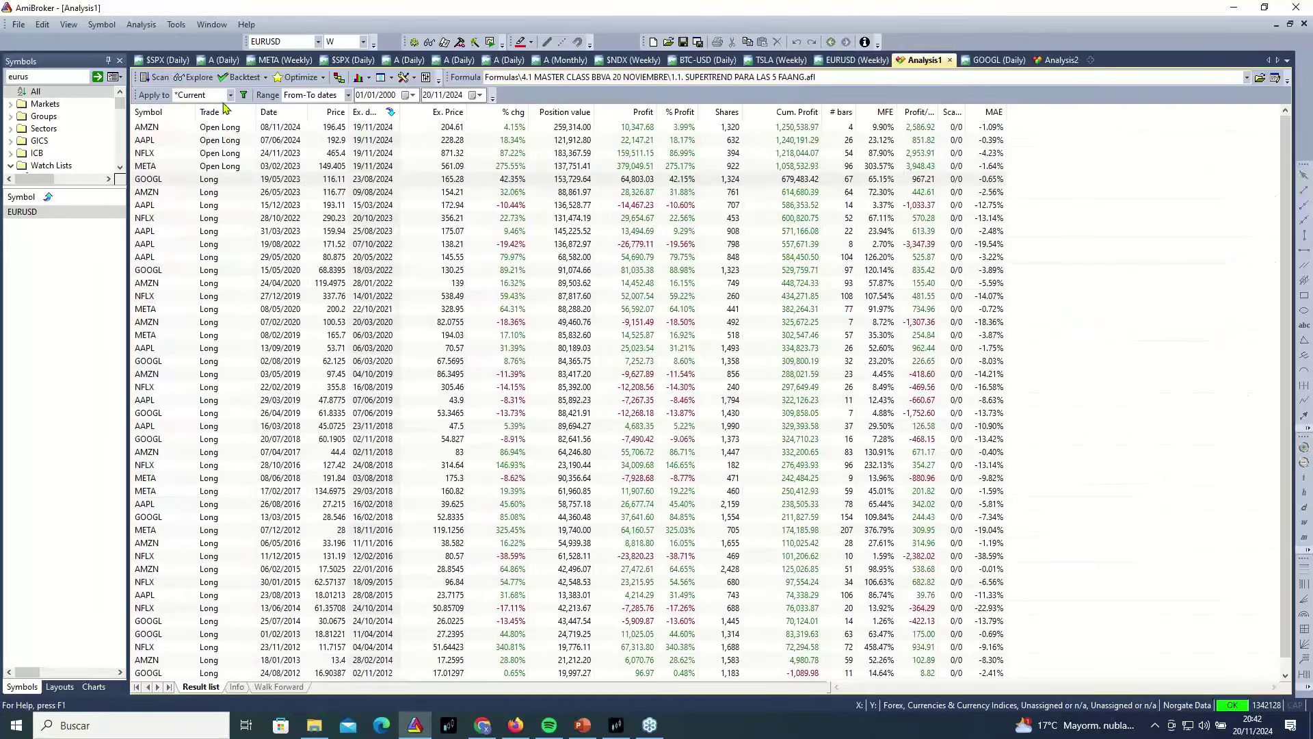
{"action": "left_click", "coordinate": [238, 78]}
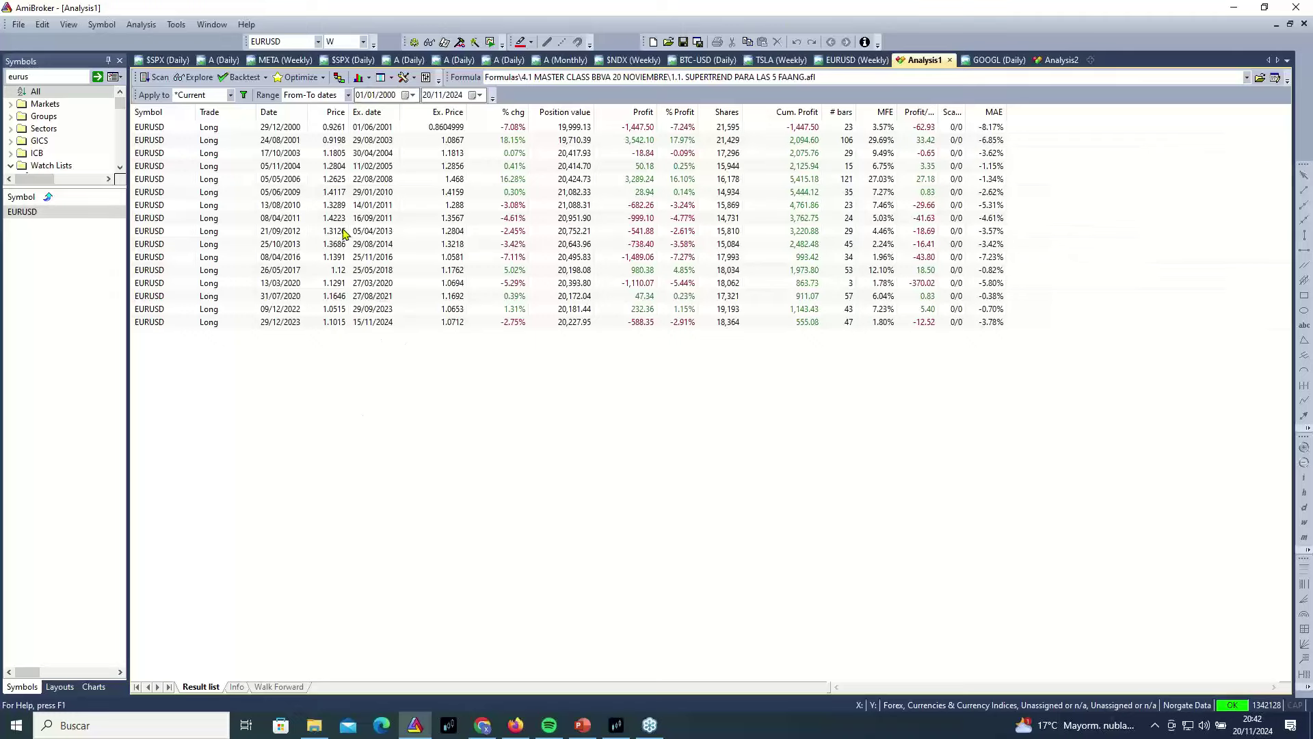
Open the EURUSD backtest report and examine the annual return and maximum system percentage drawdown
{"action": "left_click", "coordinate": [381, 77]}
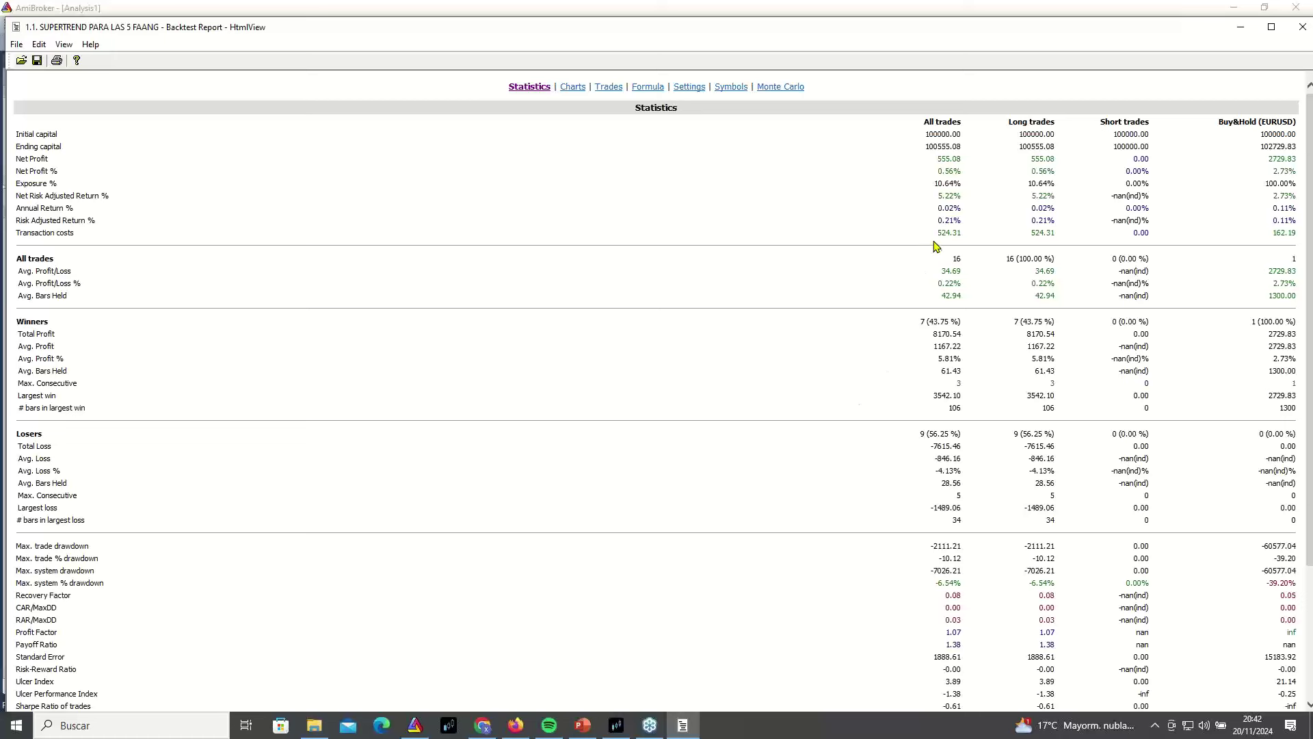
{"action": "double_click", "coordinate": [948, 208]}
{"action": "left_click_drag", "start_coordinate": [932, 582], "coordinate": [962, 582]}
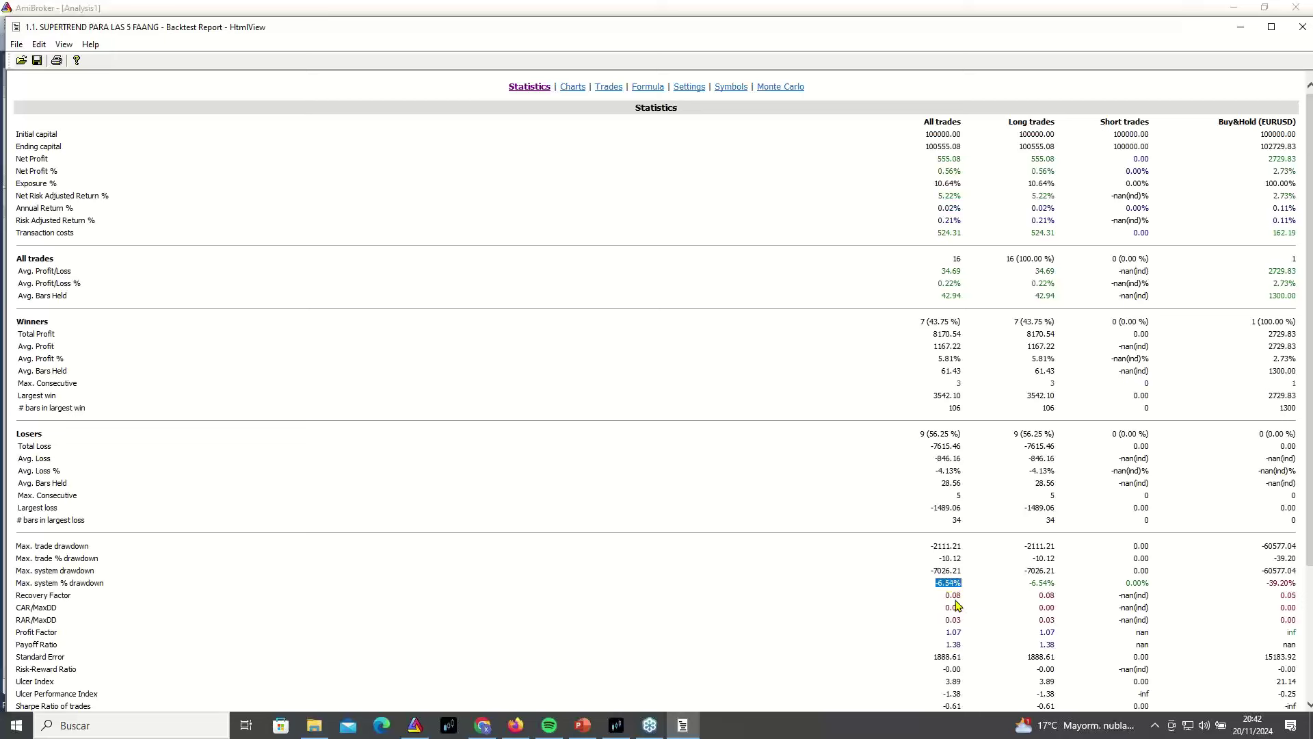
Review the report's benchmark comparison and portfolio equity charts, recheck the statistics, and close the report
{"action": "left_click", "coordinate": [573, 87]}
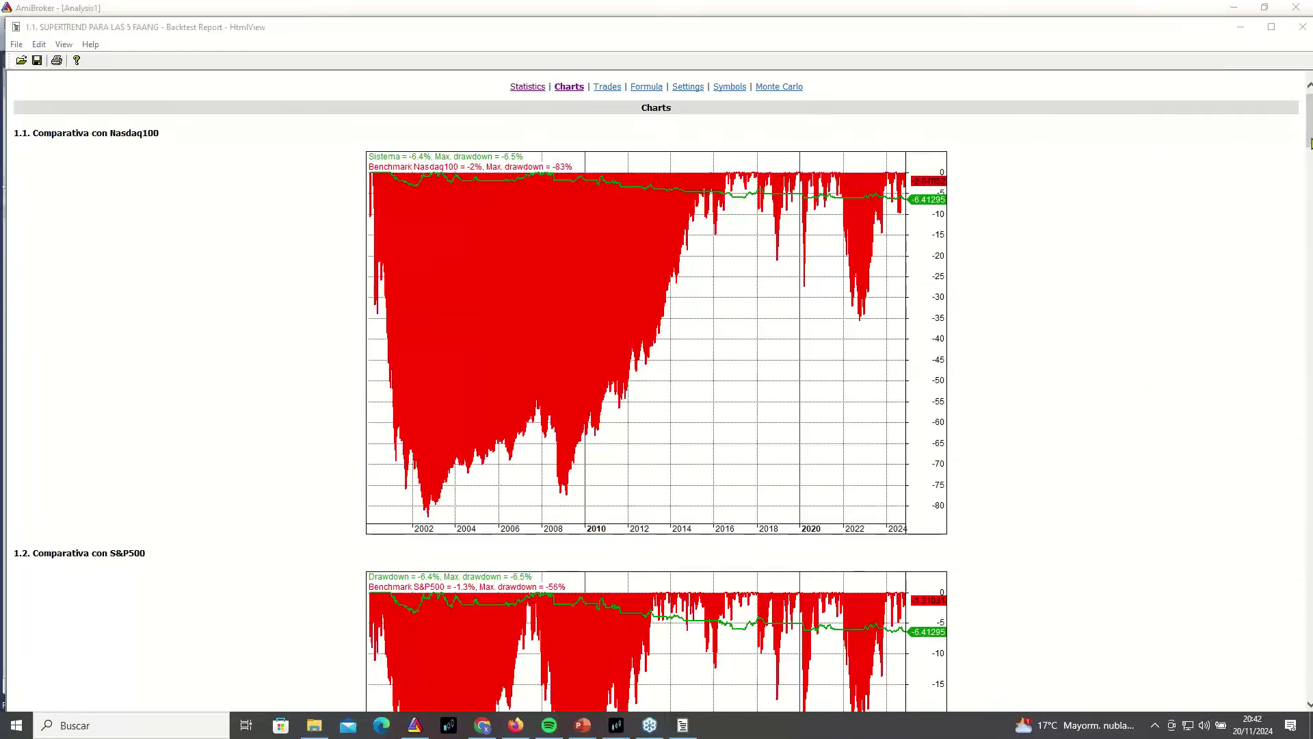
{"action": "left_click_drag", "start_coordinate": [1310, 142], "coordinate": [1306, 566]}
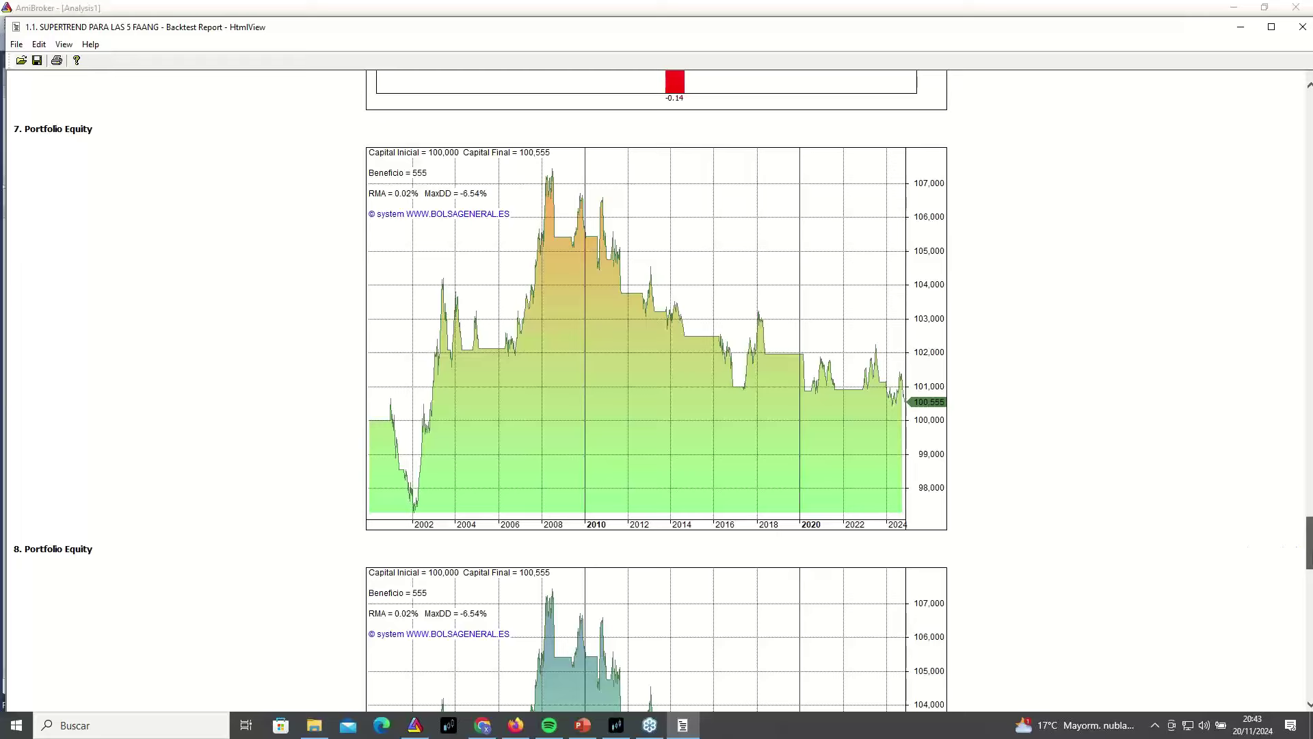
{"action": "left_click_drag", "start_coordinate": [1308, 543], "coordinate": [1308, 120]}
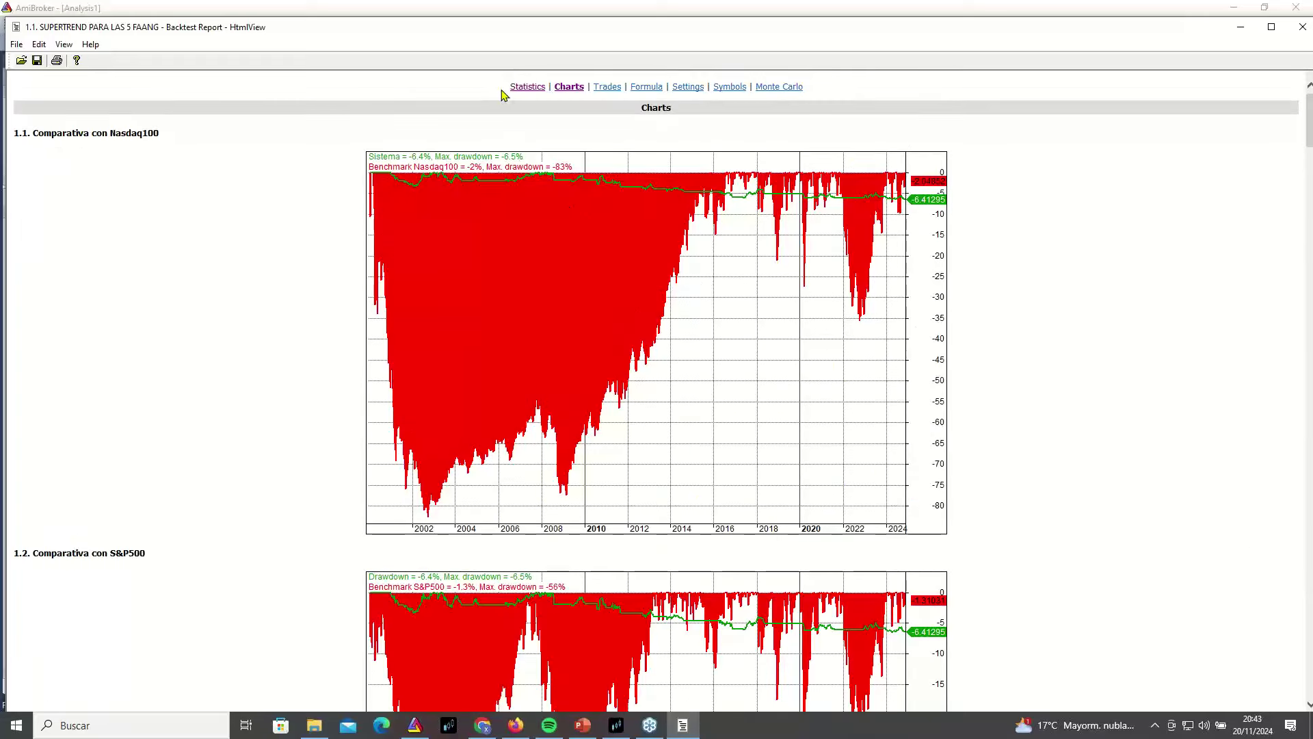
{"action": "left_click", "coordinate": [527, 86]}
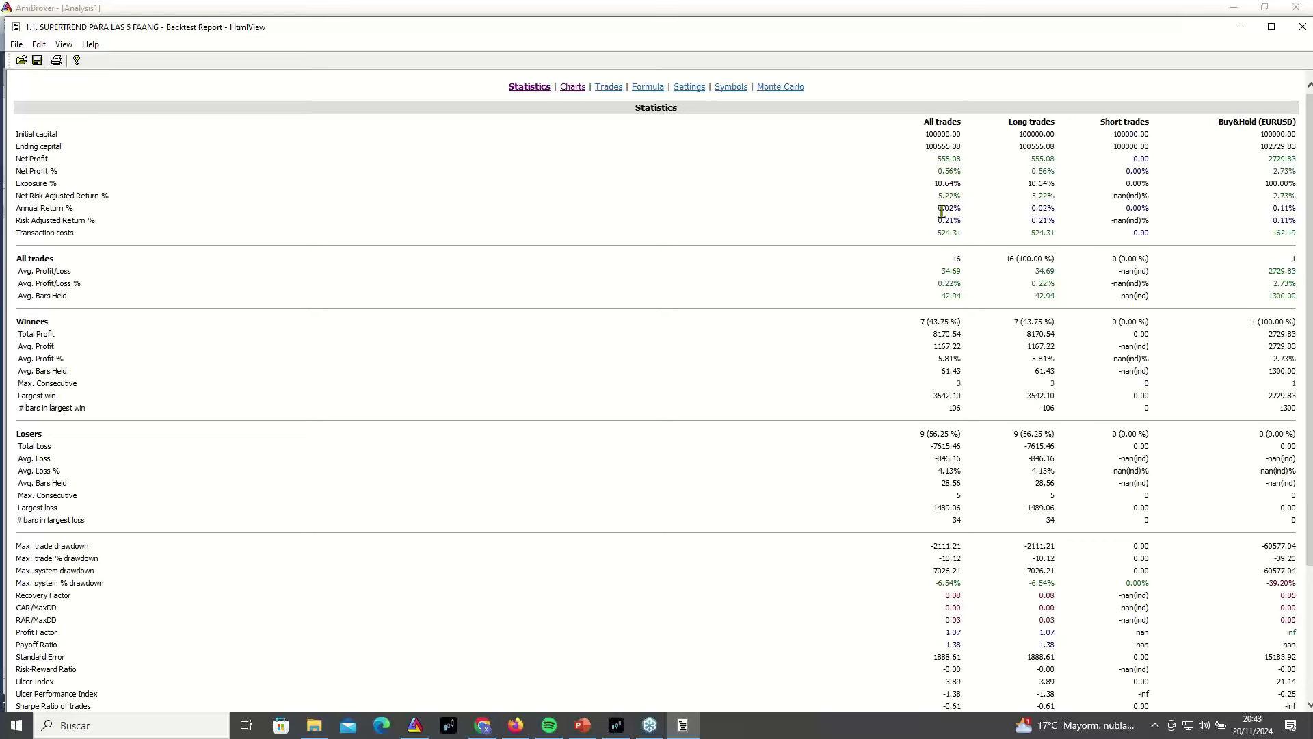
{"action": "left_click", "coordinate": [1302, 27]}
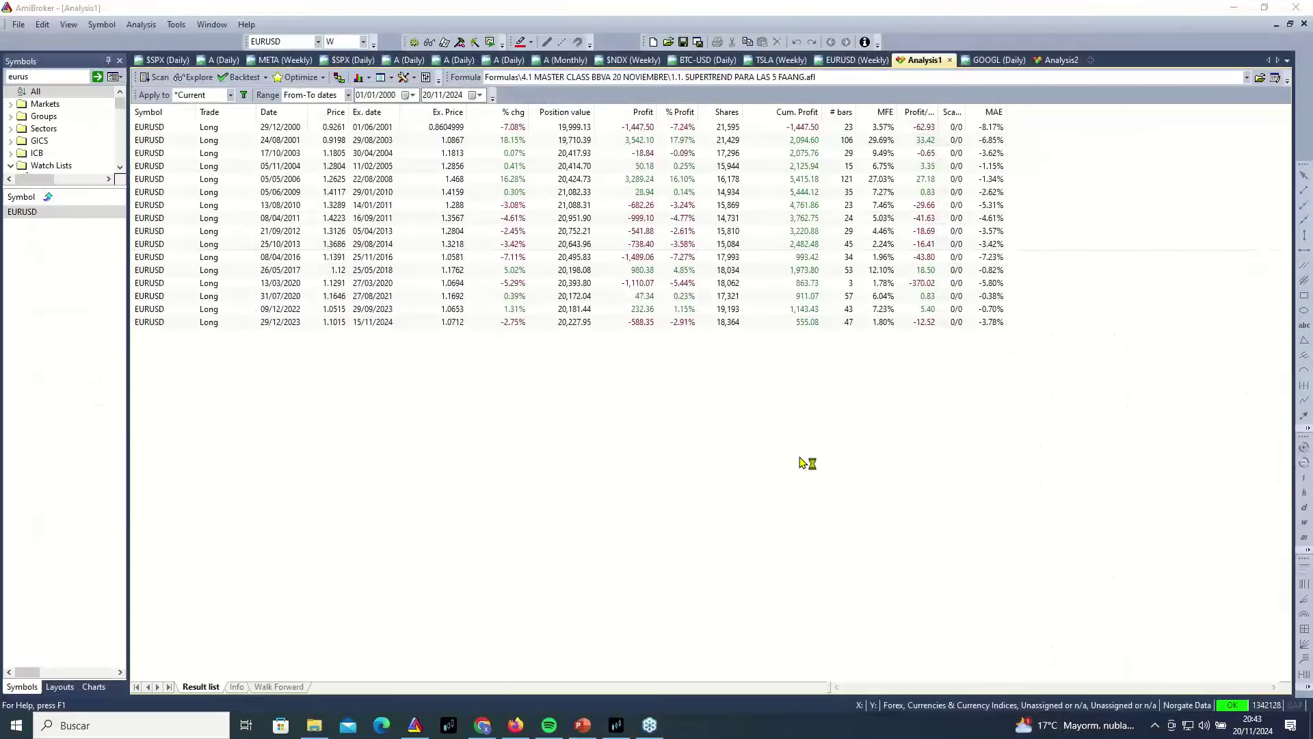
Return to the weekly EURUSD chart and examine the SuperTrend signals of the most recent years
{"action": "left_click", "coordinate": [831, 60]}
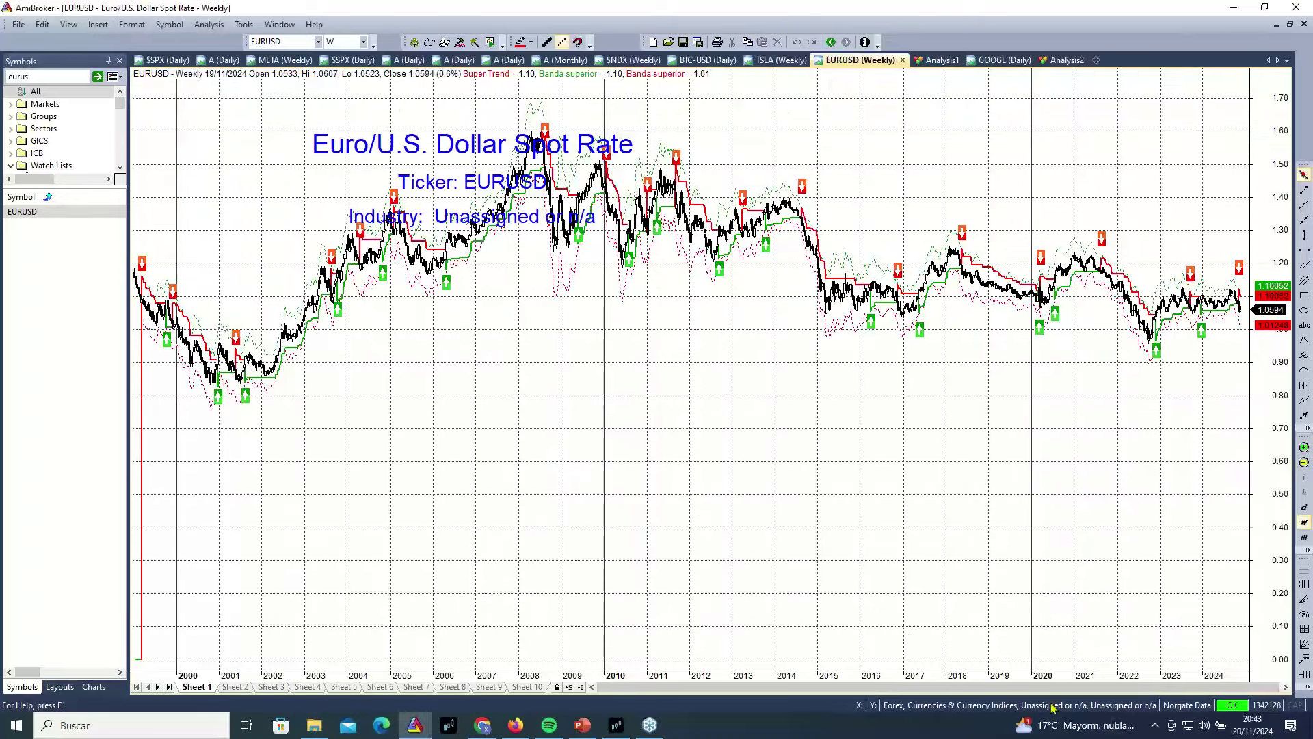
{"action": "left_click", "coordinate": [1304, 448]}
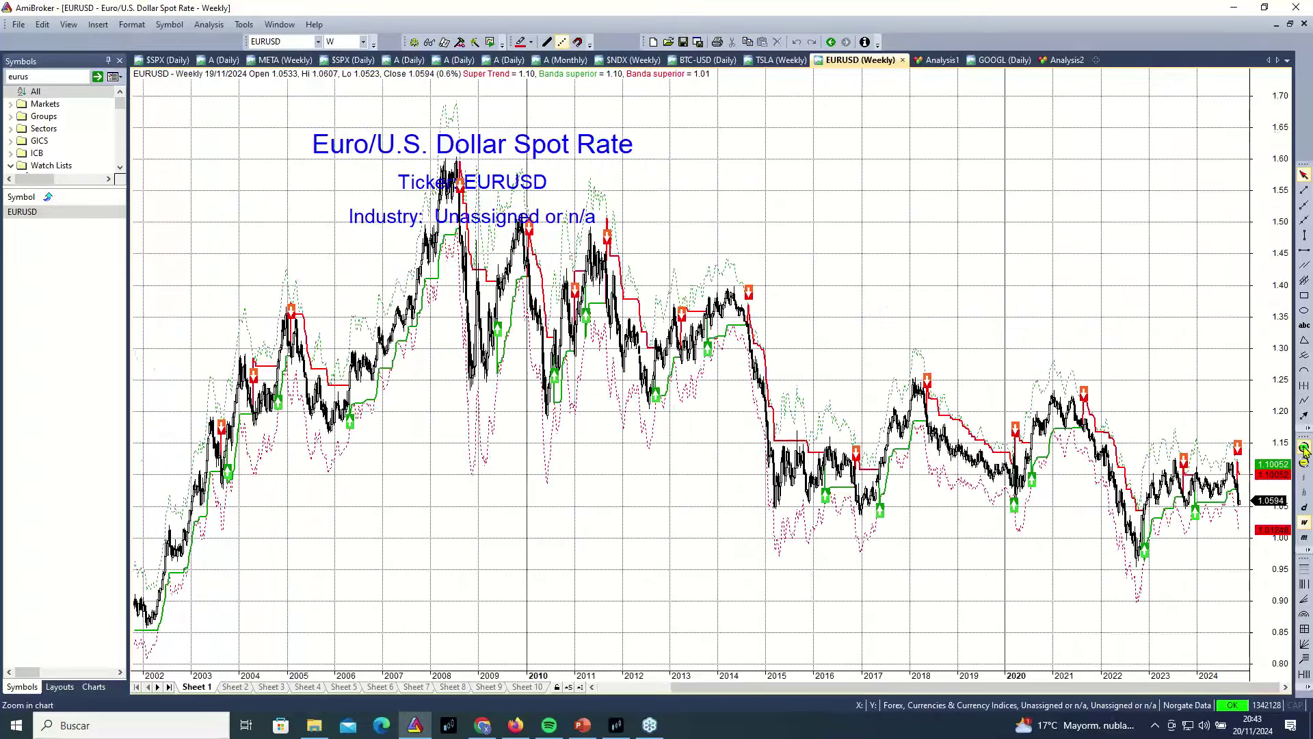
{"action": "left_click", "coordinate": [1304, 448]}
{"action": "left_click", "coordinate": [1304, 447]}
{"action": "left_click", "coordinate": [1304, 447]}
{"action": "left_click", "coordinate": [1304, 448]}
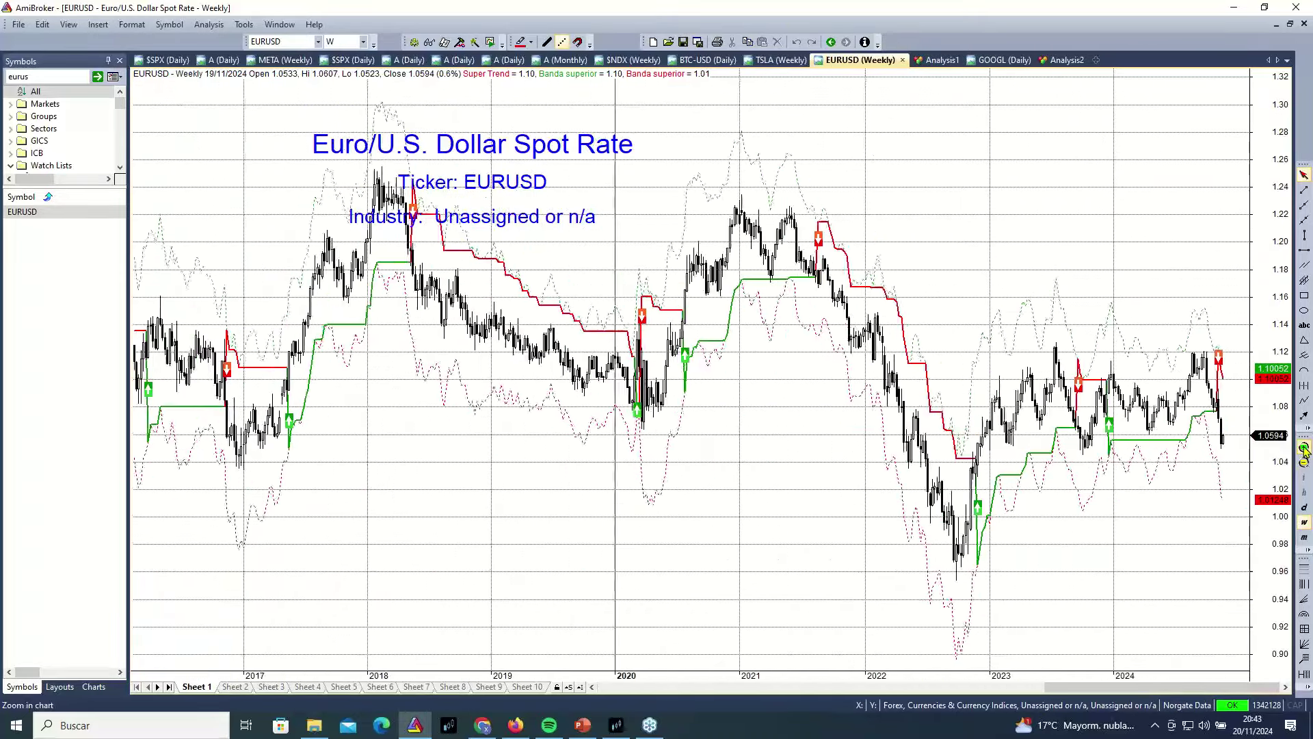
{"action": "left_click", "coordinate": [1304, 448]}
{"action": "left_click", "coordinate": [1304, 447]}
{"action": "left_click", "coordinate": [1304, 448]}
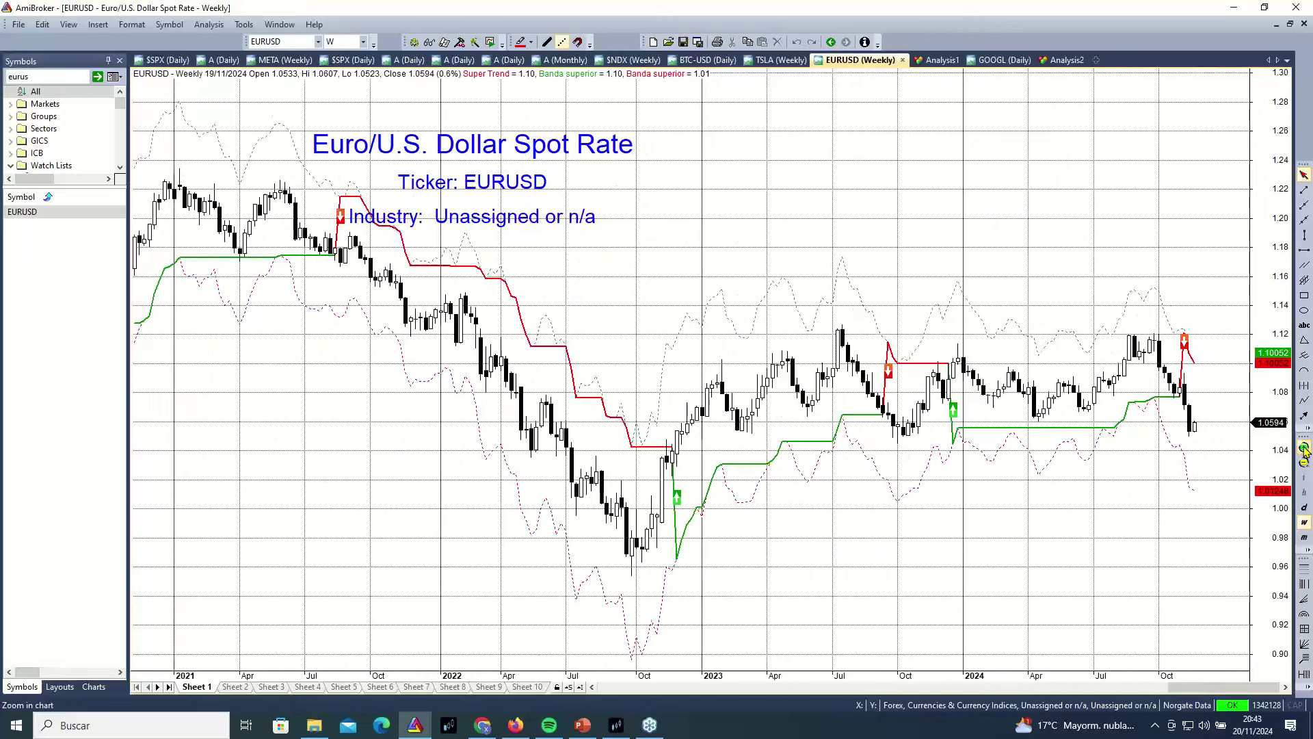
{"action": "left_click", "coordinate": [1304, 448]}
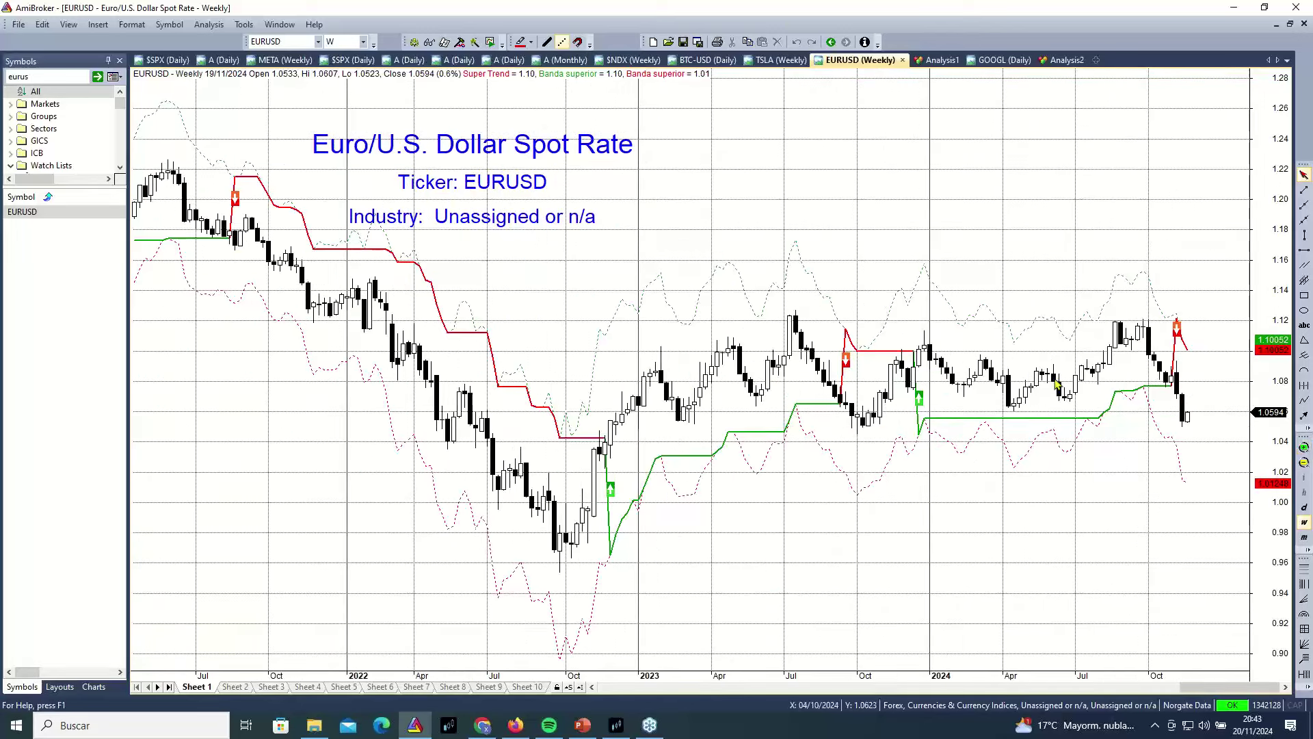
Clear the symbol search so the list covers the whole database again
{"action": "left_click", "coordinate": [47, 94]}
{"action": "key", "text": "BackSpace"}
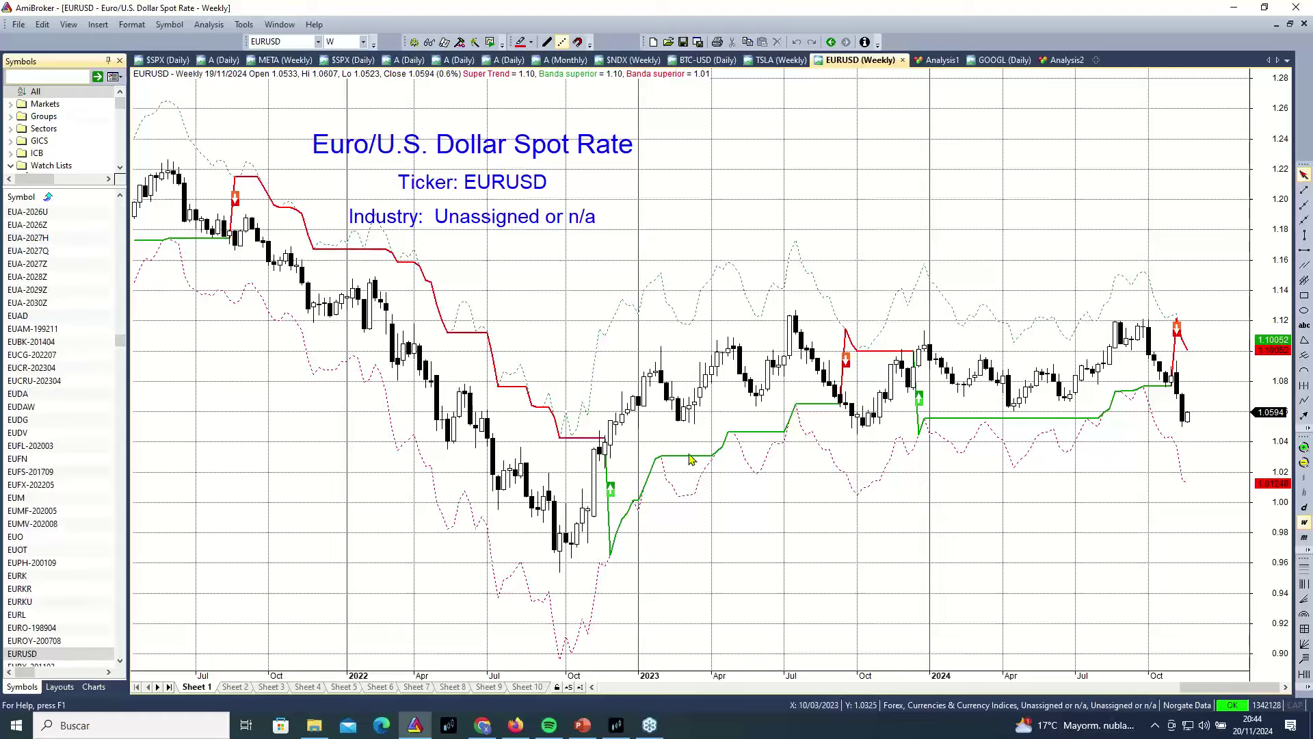
{"action": "mouse_move", "coordinate": [690, 460]}
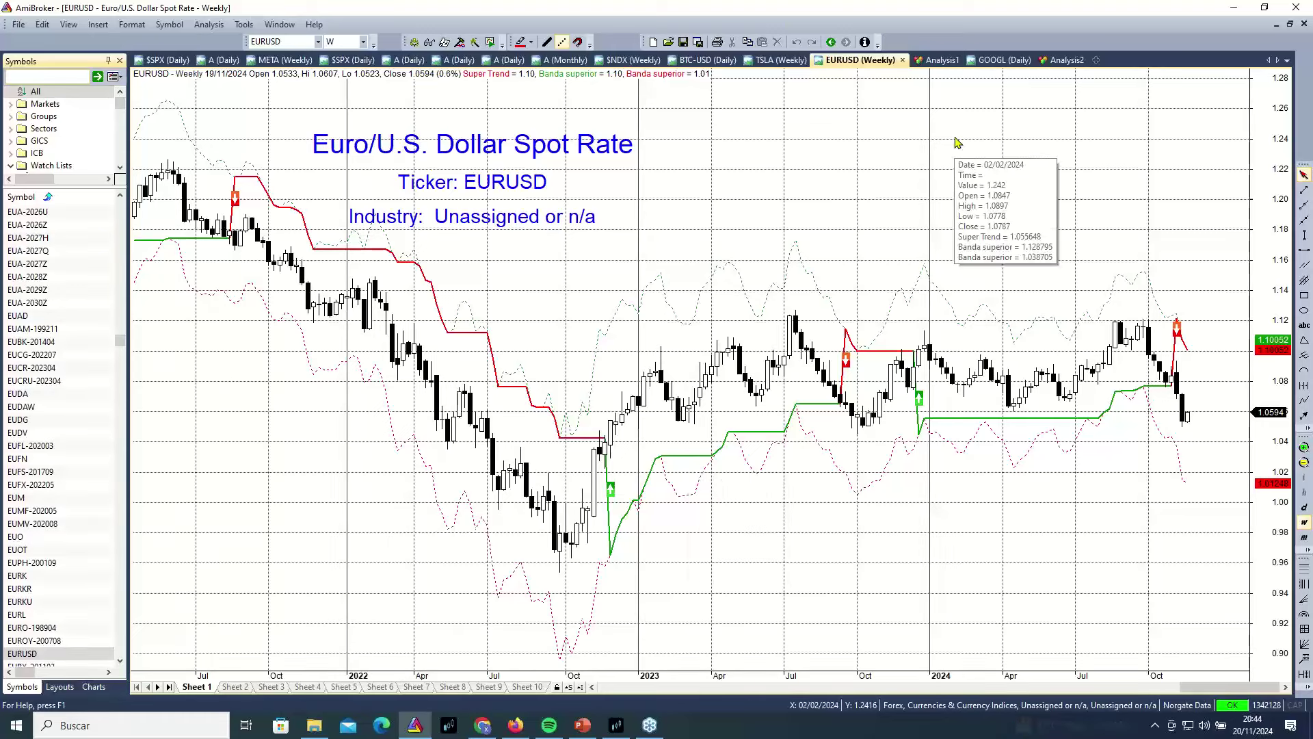
Switch to the daily GOOGL chart and examine the price against the 170-period moving average and its bands
{"action": "left_click", "coordinate": [993, 61]}
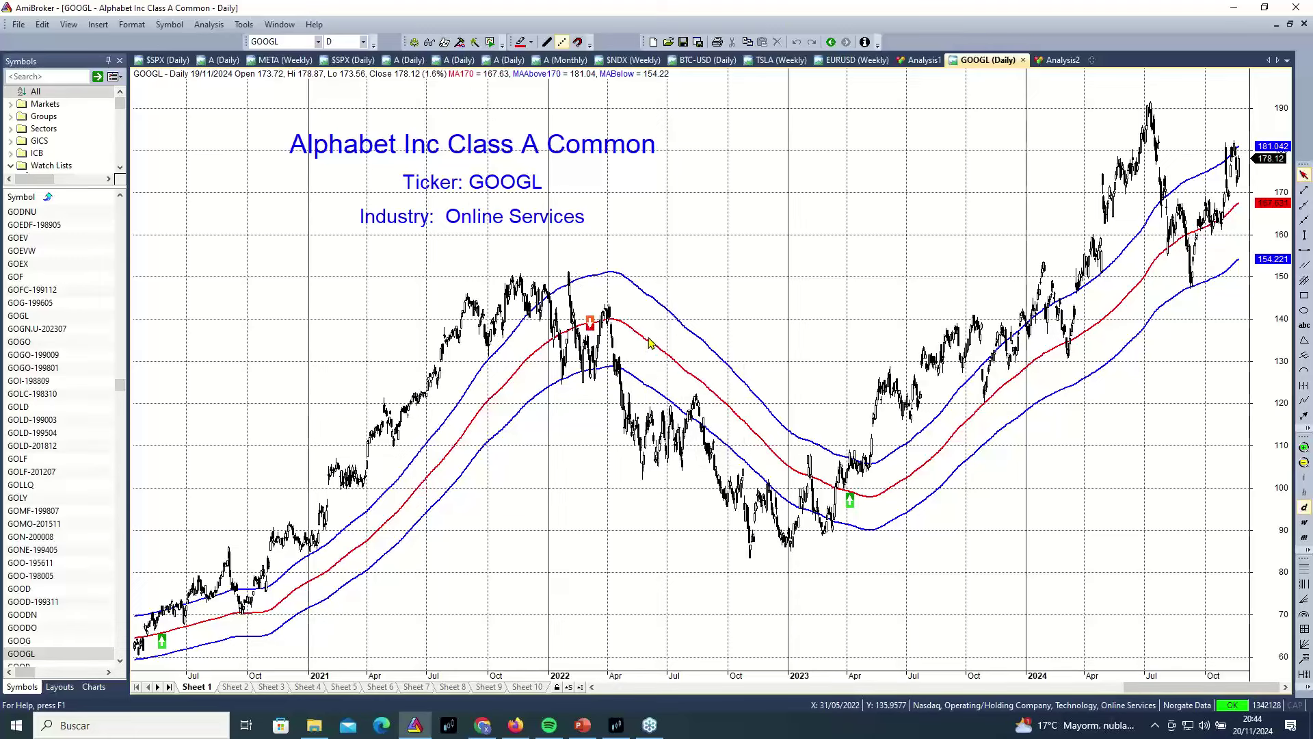
{"action": "mouse_move", "coordinate": [704, 387]}
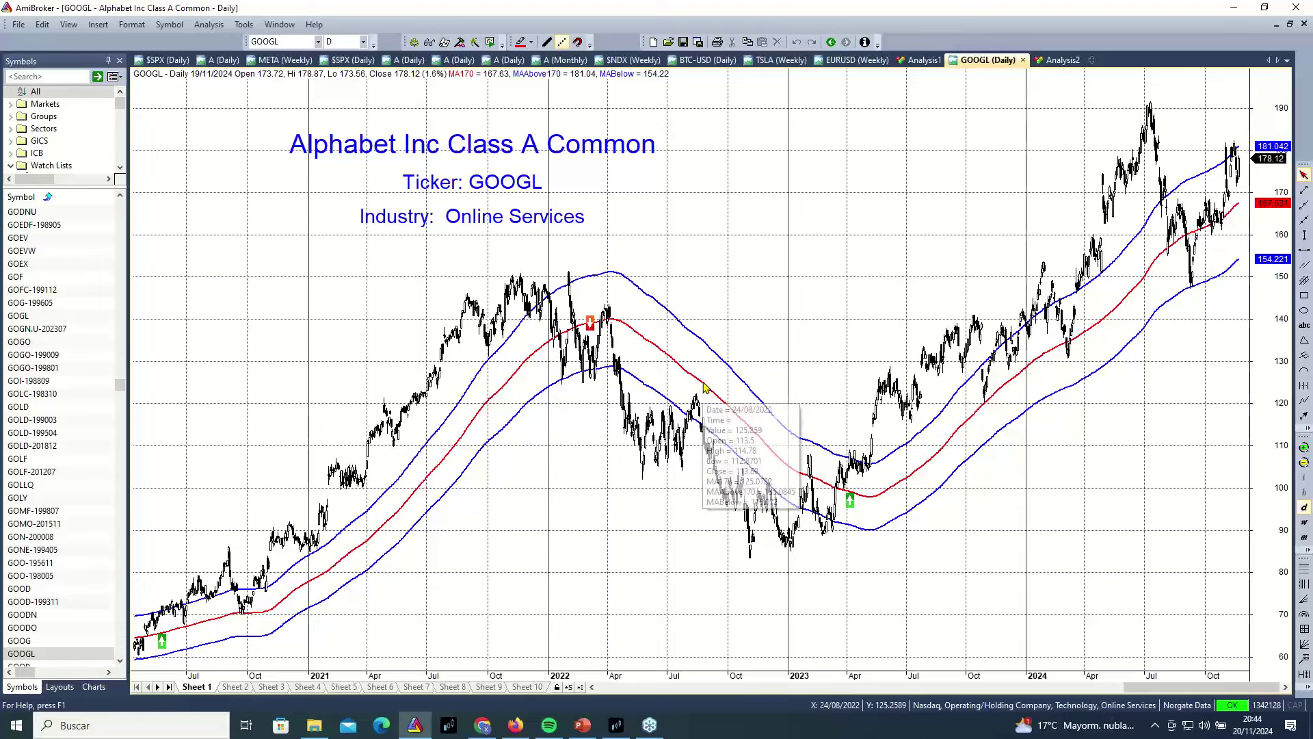
{"action": "mouse_move", "coordinate": [707, 350]}
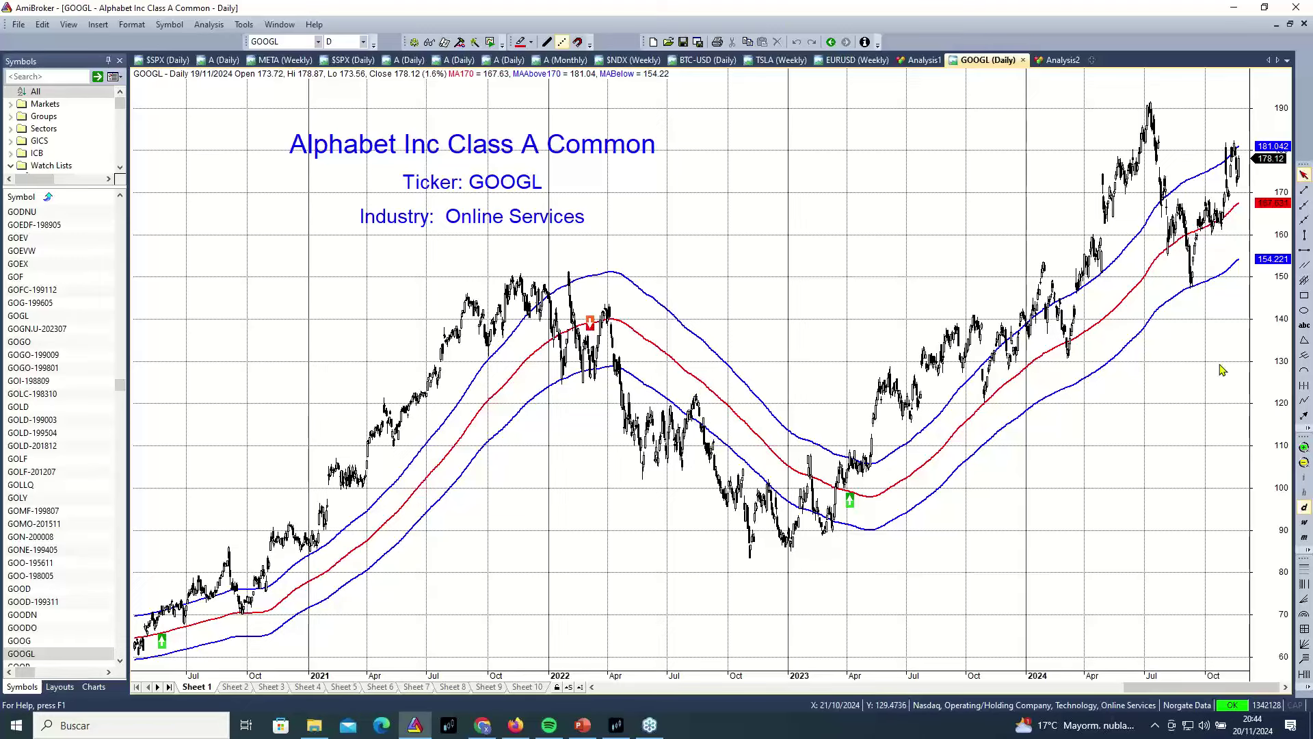
{"action": "mouse_move", "coordinate": [1235, 221]}
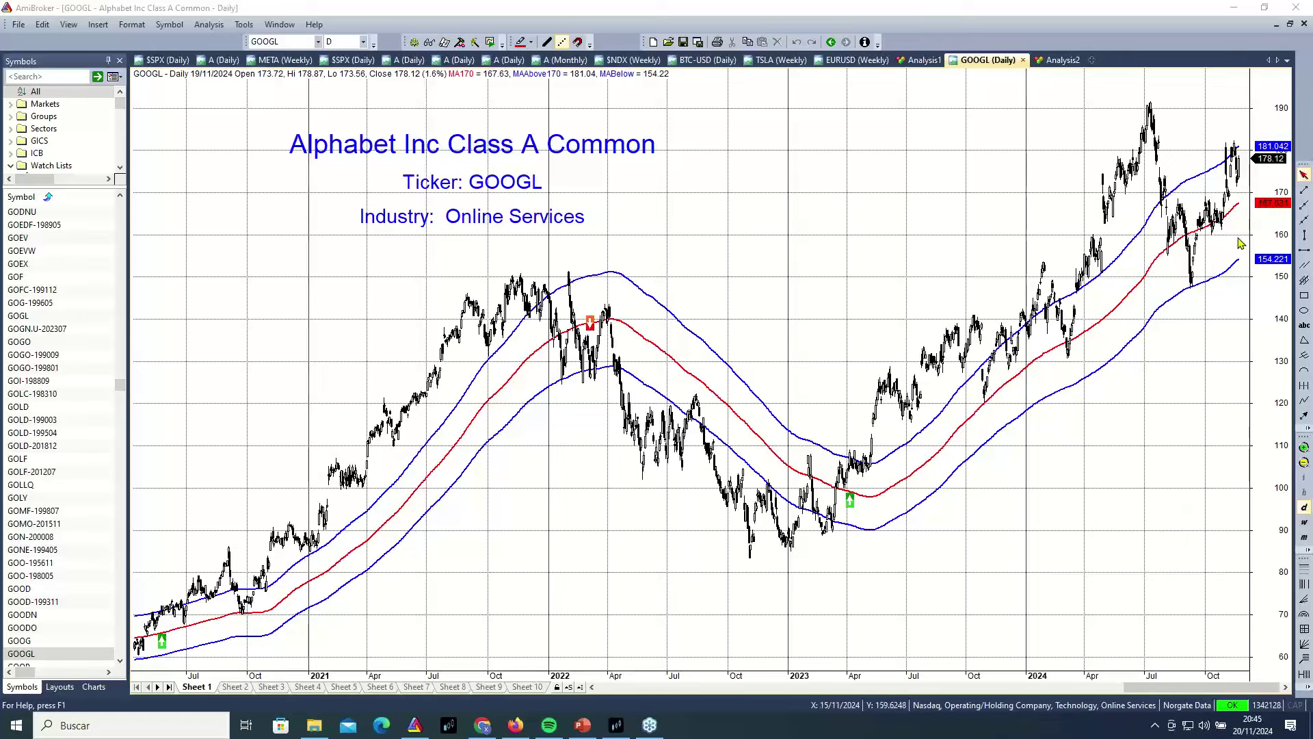
{"action": "mouse_move", "coordinate": [1142, 456]}
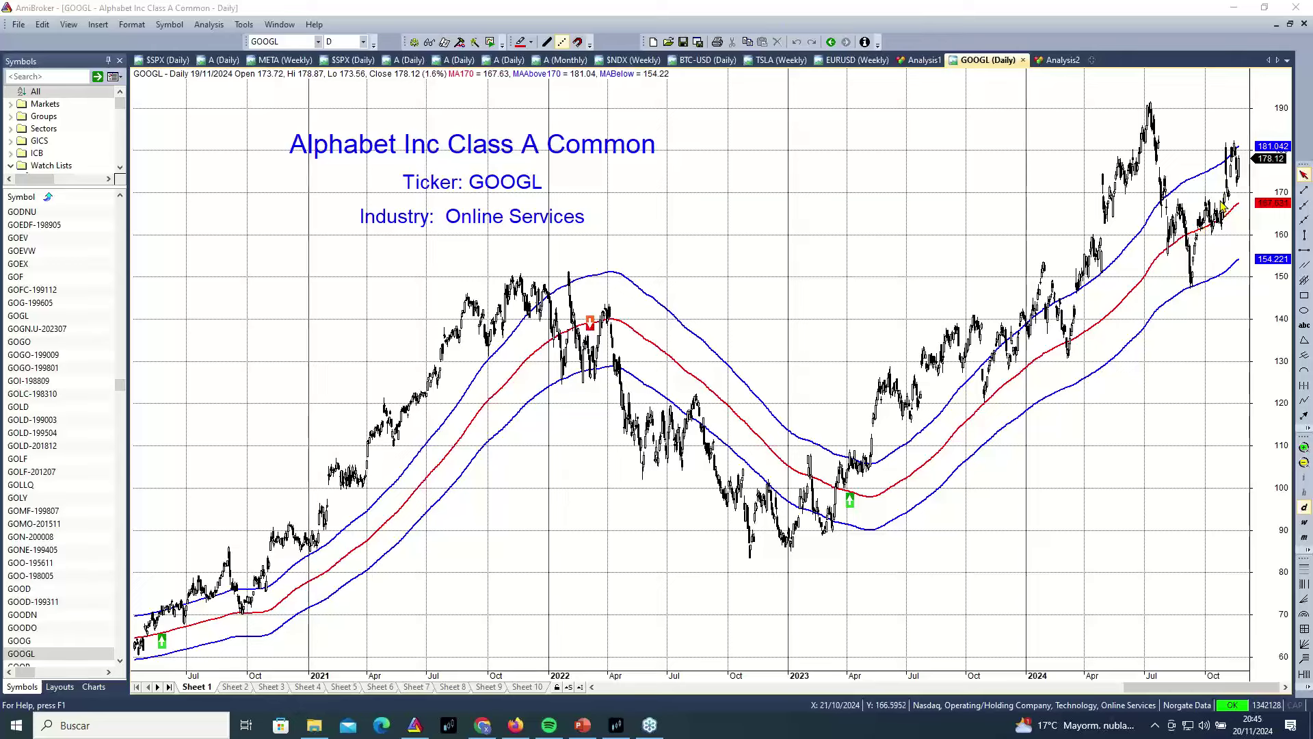
{"action": "mouse_move", "coordinate": [1184, 385]}
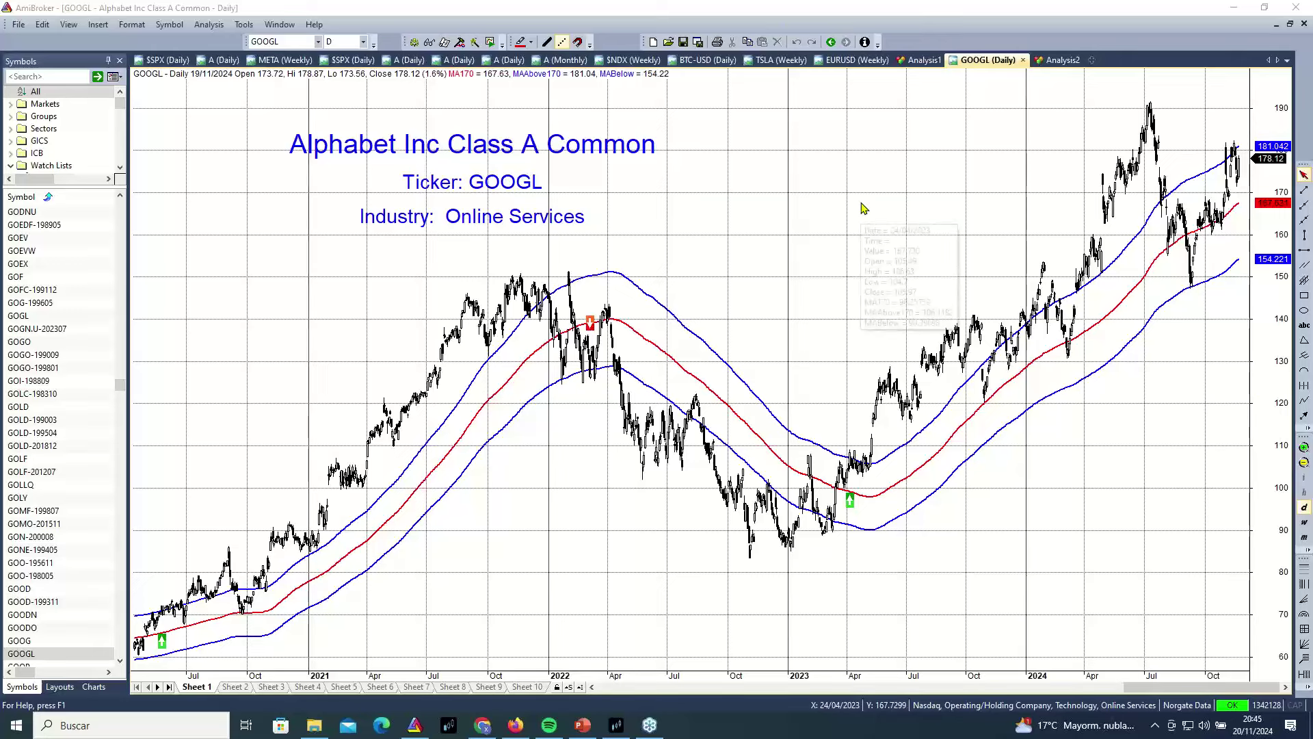
{"action": "mouse_move", "coordinate": [863, 208]}
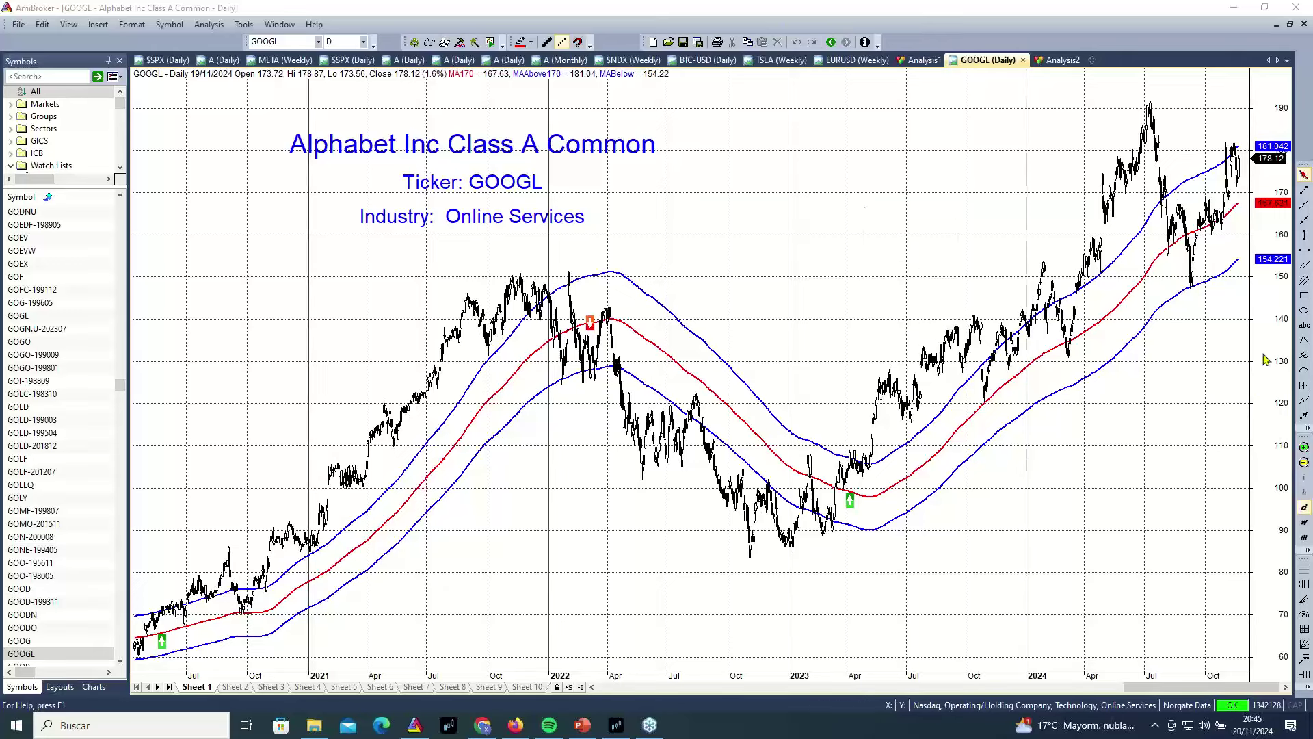
Load NVDA in the weekly TSLA chart and inspect its most recent candles around the latest high
{"action": "mouse_move", "coordinate": [1110, 435]}
{"action": "left_click", "coordinate": [783, 60]}
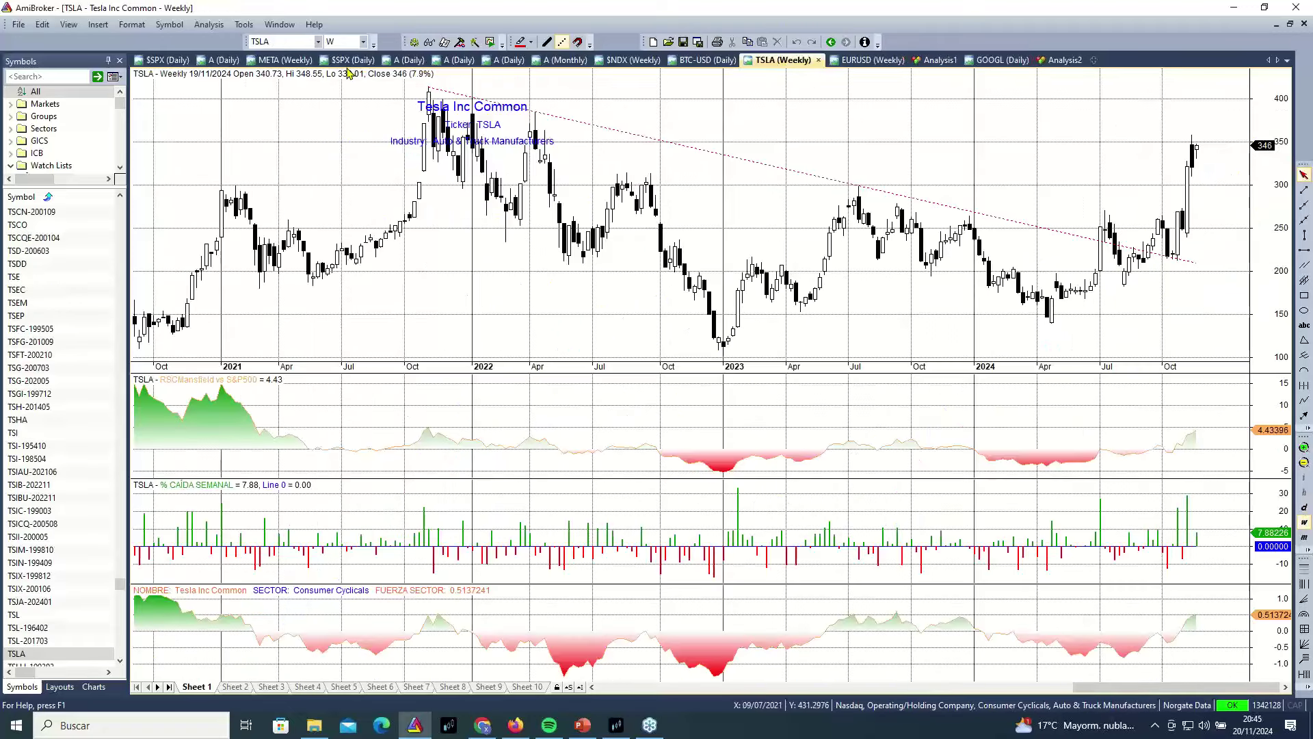
{"action": "left_click", "coordinate": [266, 42]}
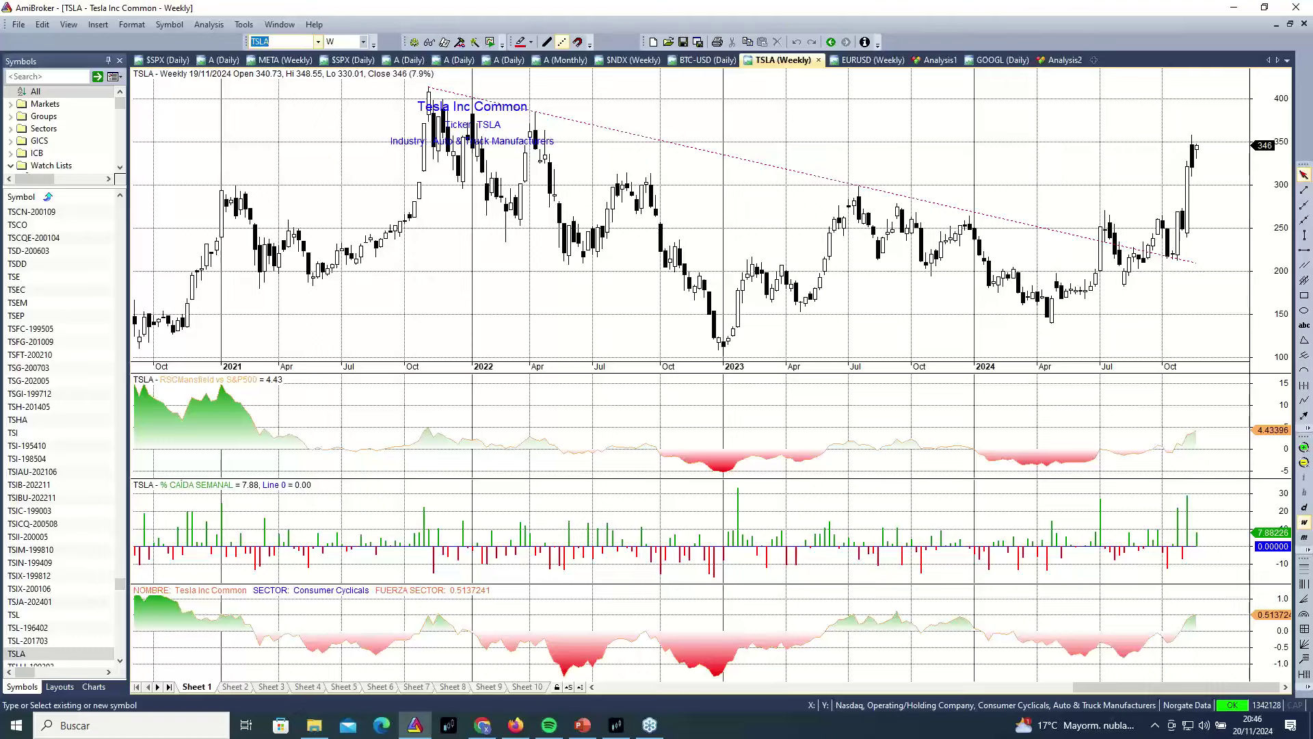
{"action": "type", "text": "nvda"}
{"action": "key", "text": "Return"}
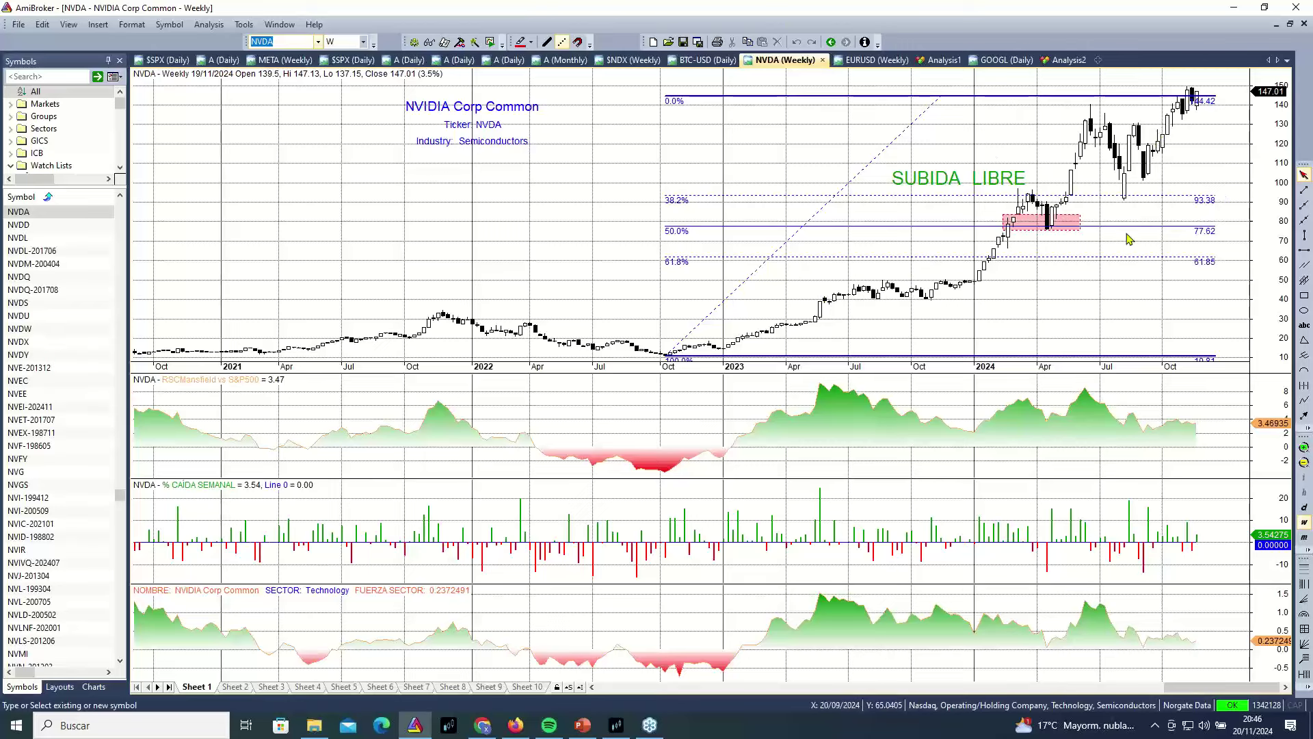
{"action": "left_click", "coordinate": [1304, 448]}
{"action": "left_click", "coordinate": [1304, 449]}
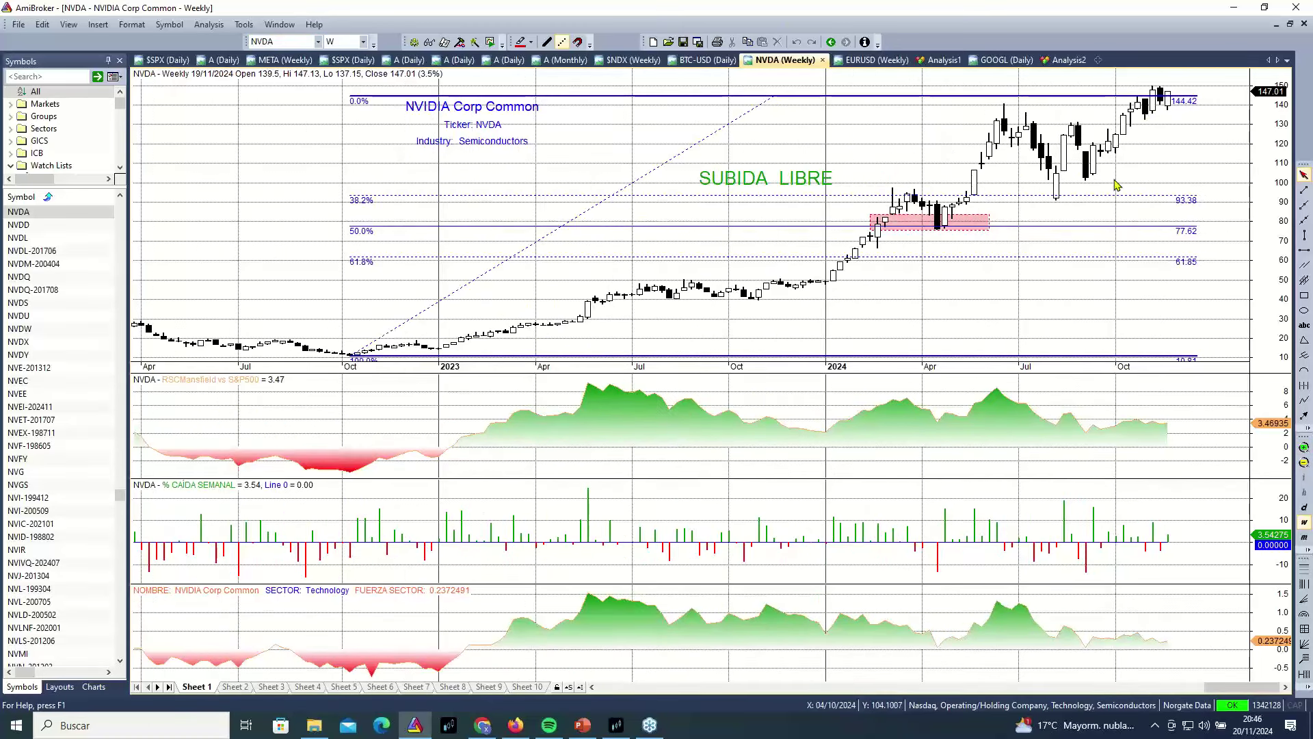
{"action": "mouse_move", "coordinate": [1153, 114]}
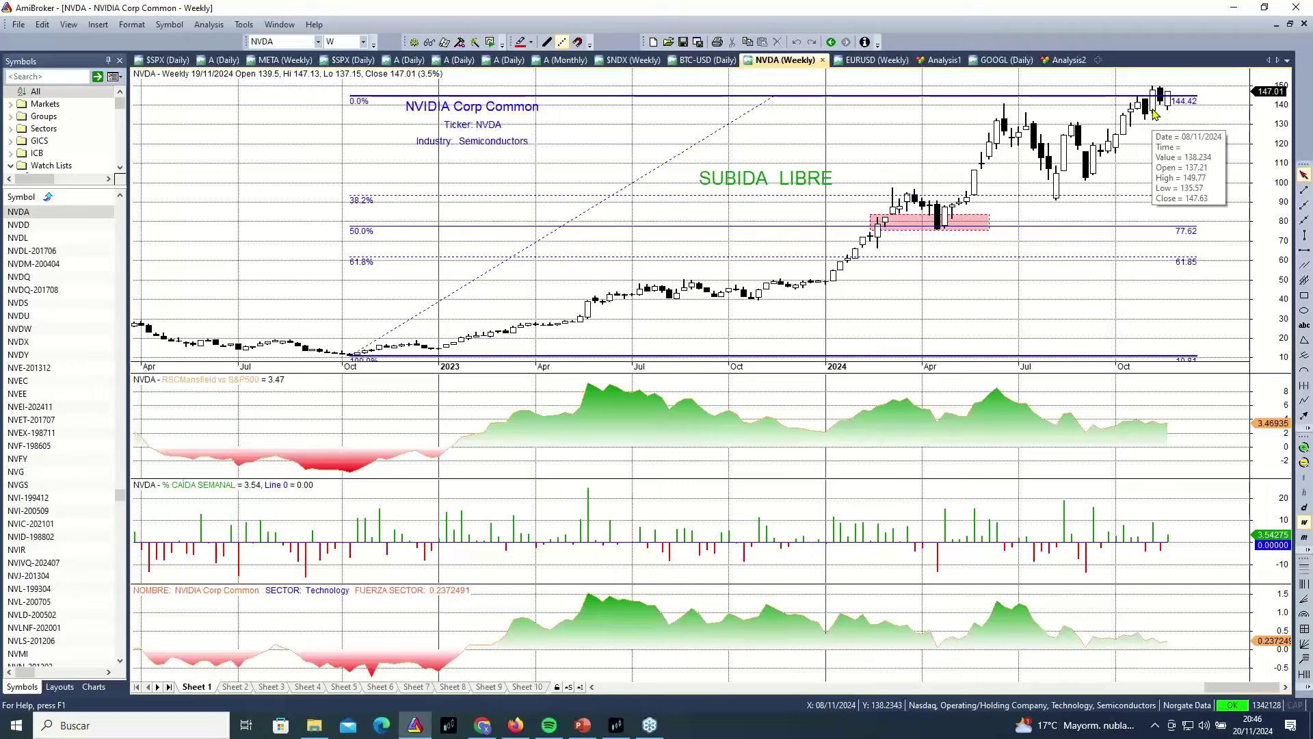
{"action": "left_click", "coordinate": [670, 158]}
{"action": "right_click", "coordinate": [670, 158]}
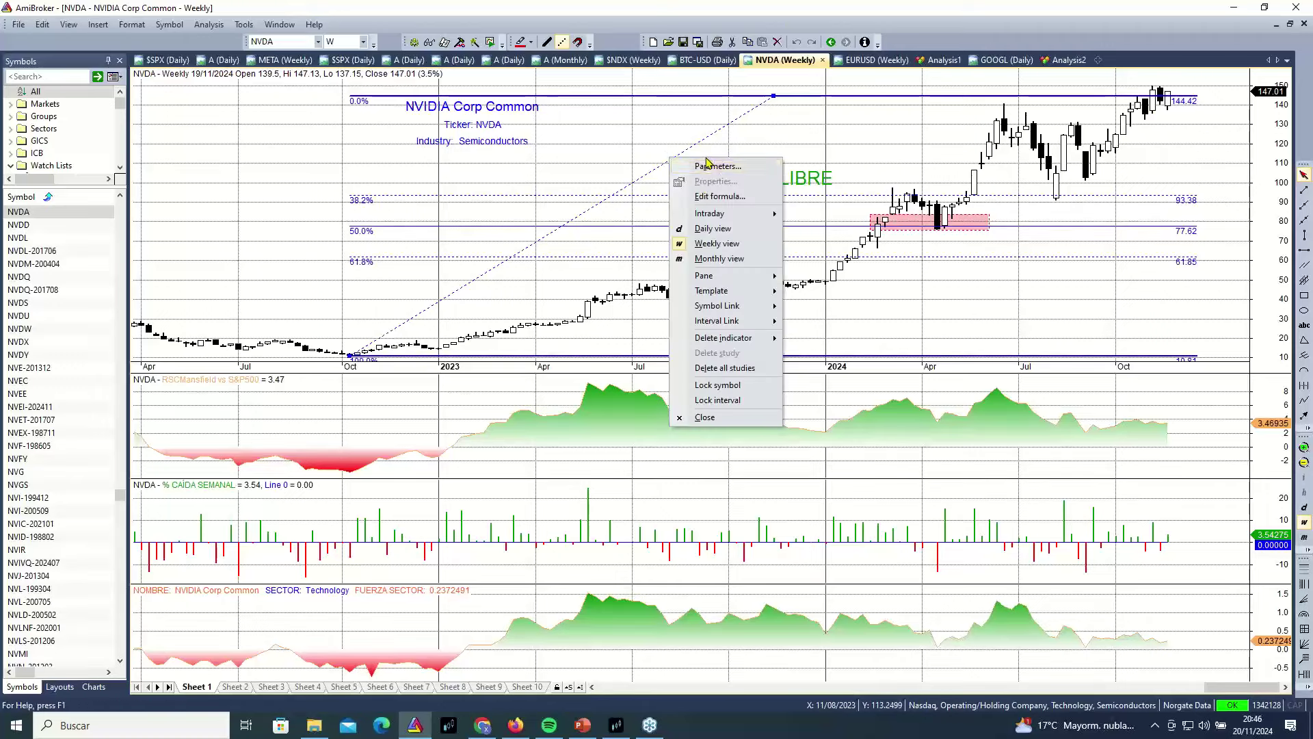
{"action": "left_click", "coordinate": [707, 166]}
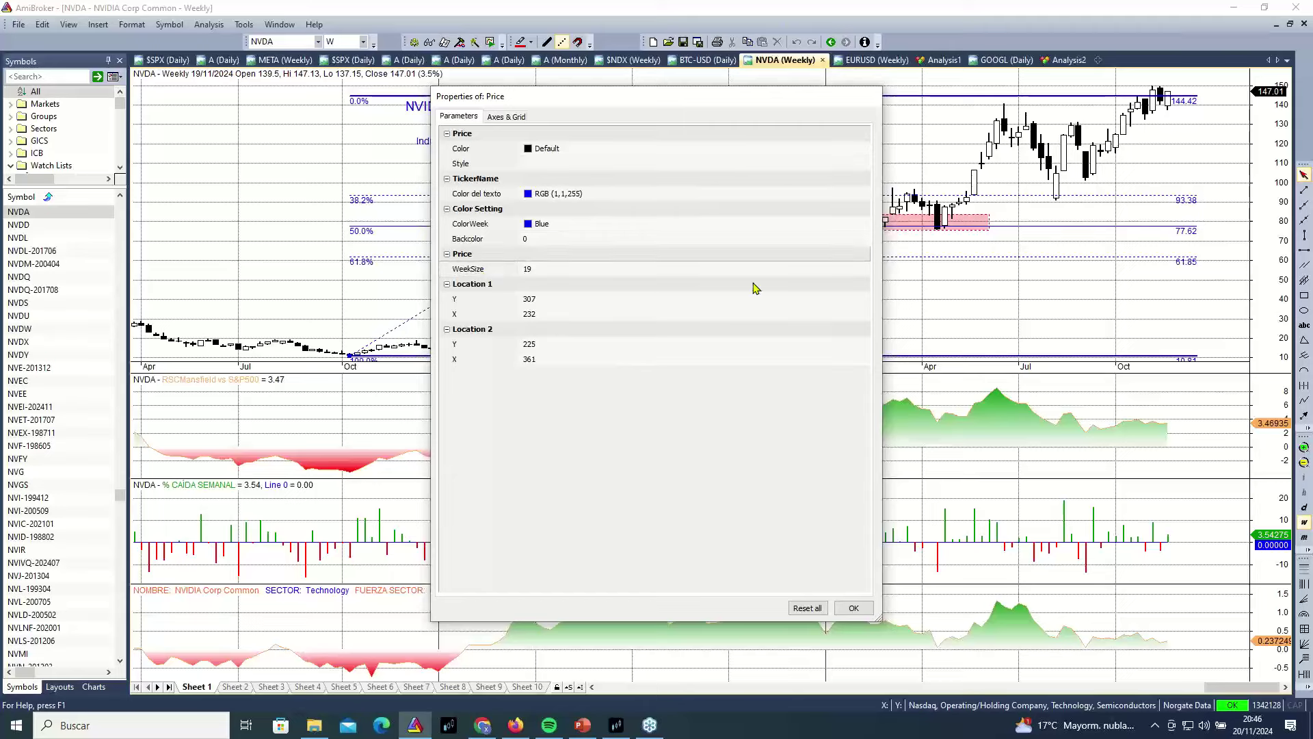
{"action": "left_click", "coordinate": [852, 607]}
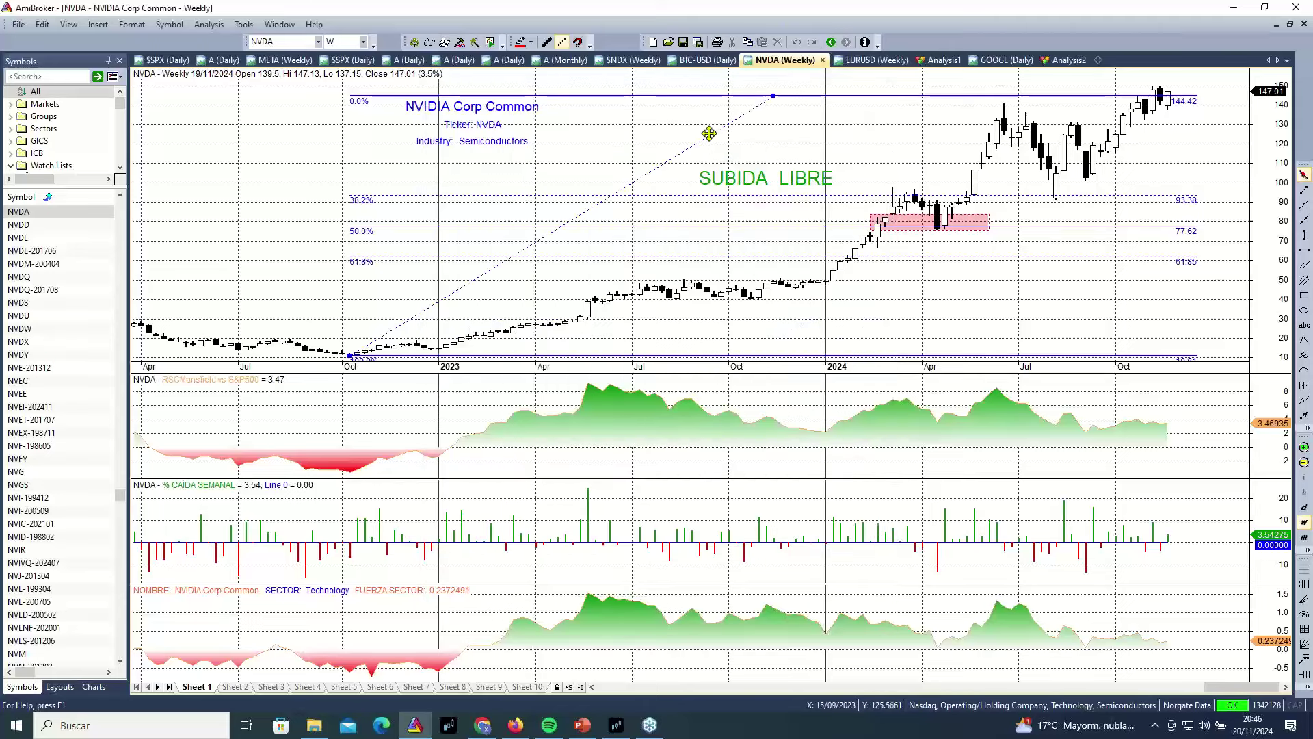
Set the end price of the NVDA Fibonacci retracement to 149.47
{"action": "right_click", "coordinate": [709, 140]}
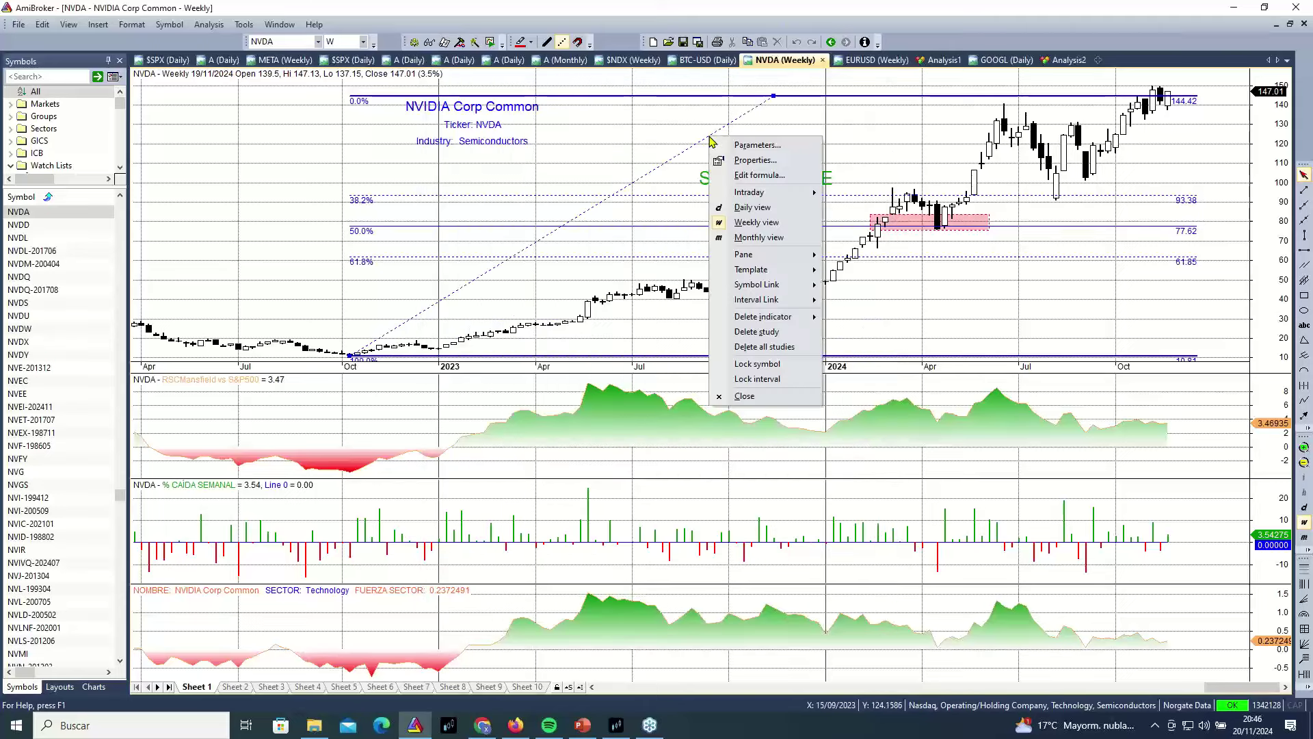
{"action": "left_click", "coordinate": [739, 162]}
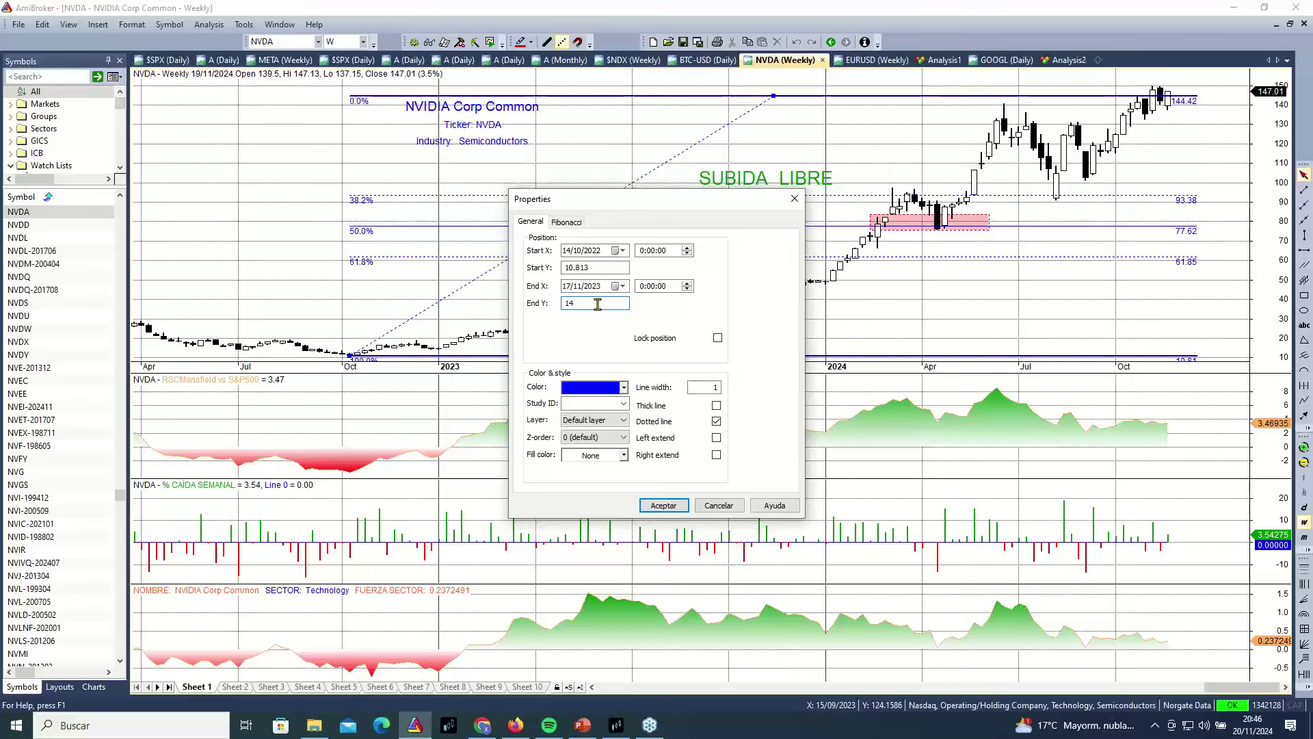
{"action": "type", "text": "47"}
{"action": "left_click", "coordinate": [657, 502]}
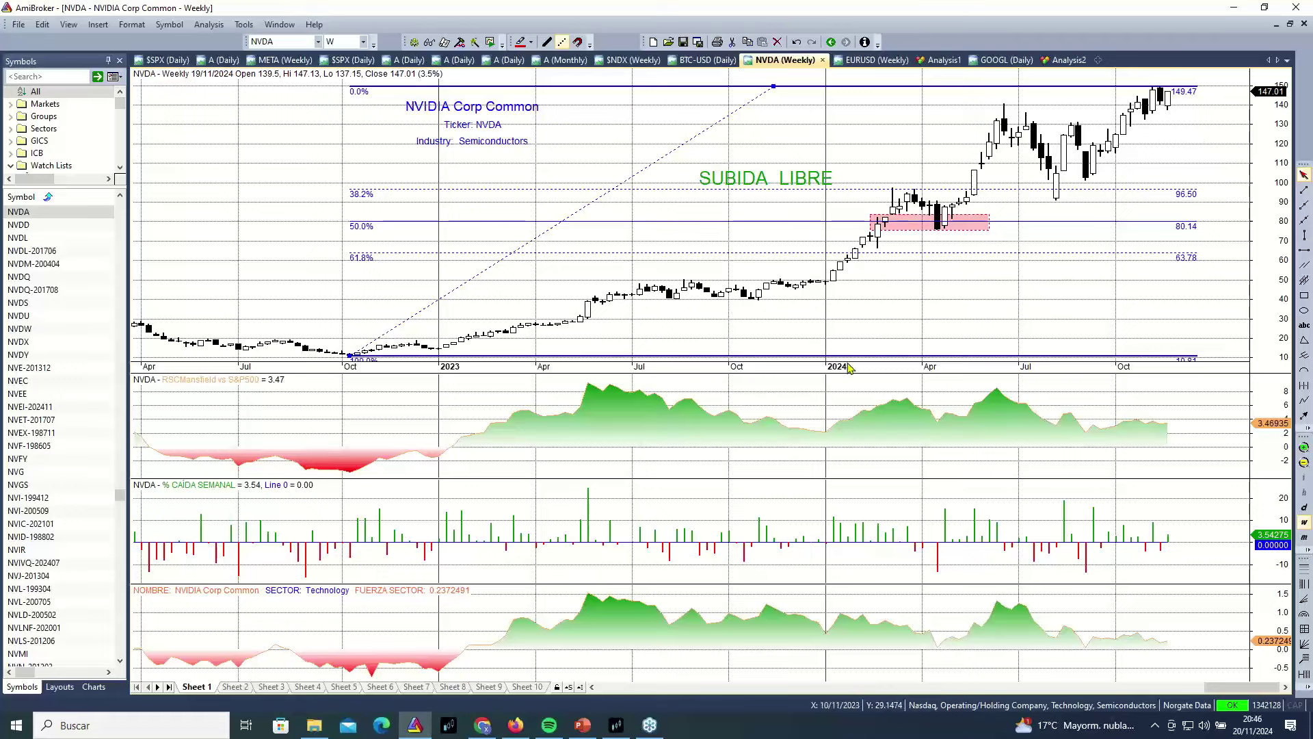
Shift the NVDA price scale to check the Fibonacci retracement's starting level against the October 2022 low
{"action": "left_click", "coordinate": [1304, 463]}
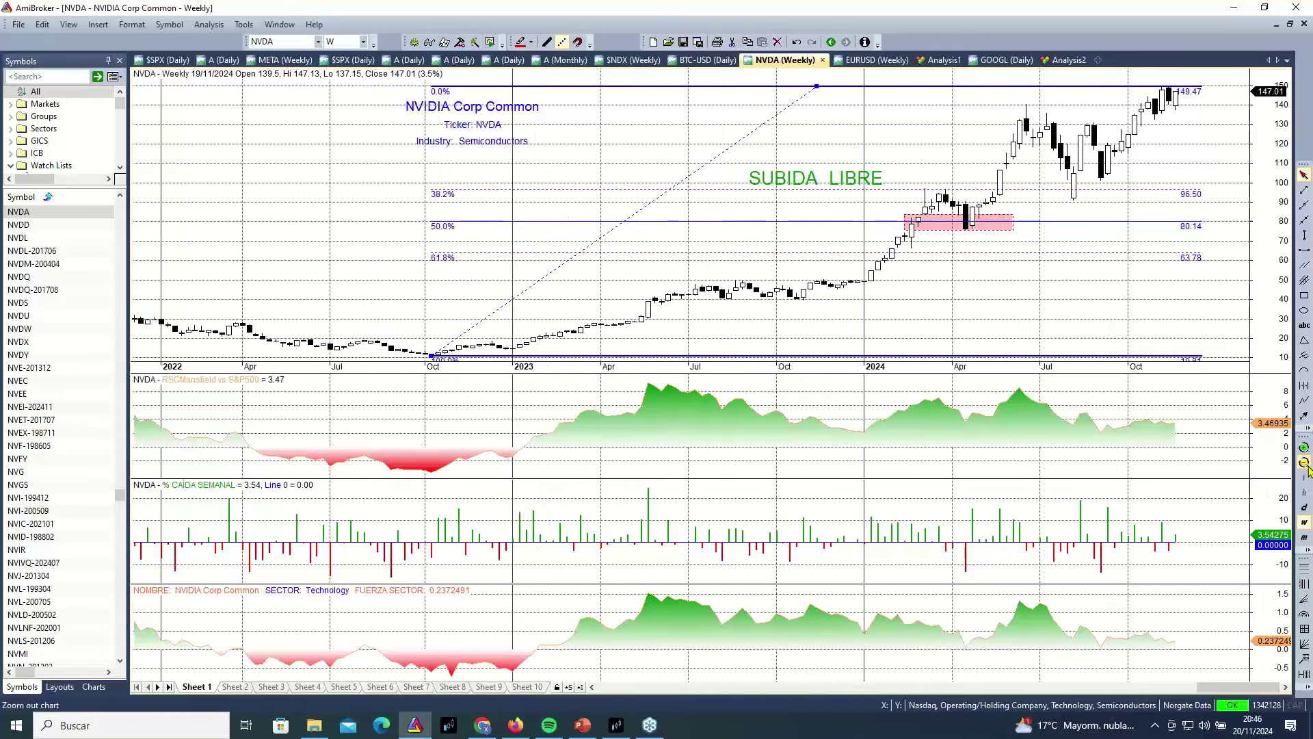
{"action": "left_click", "coordinate": [1305, 463]}
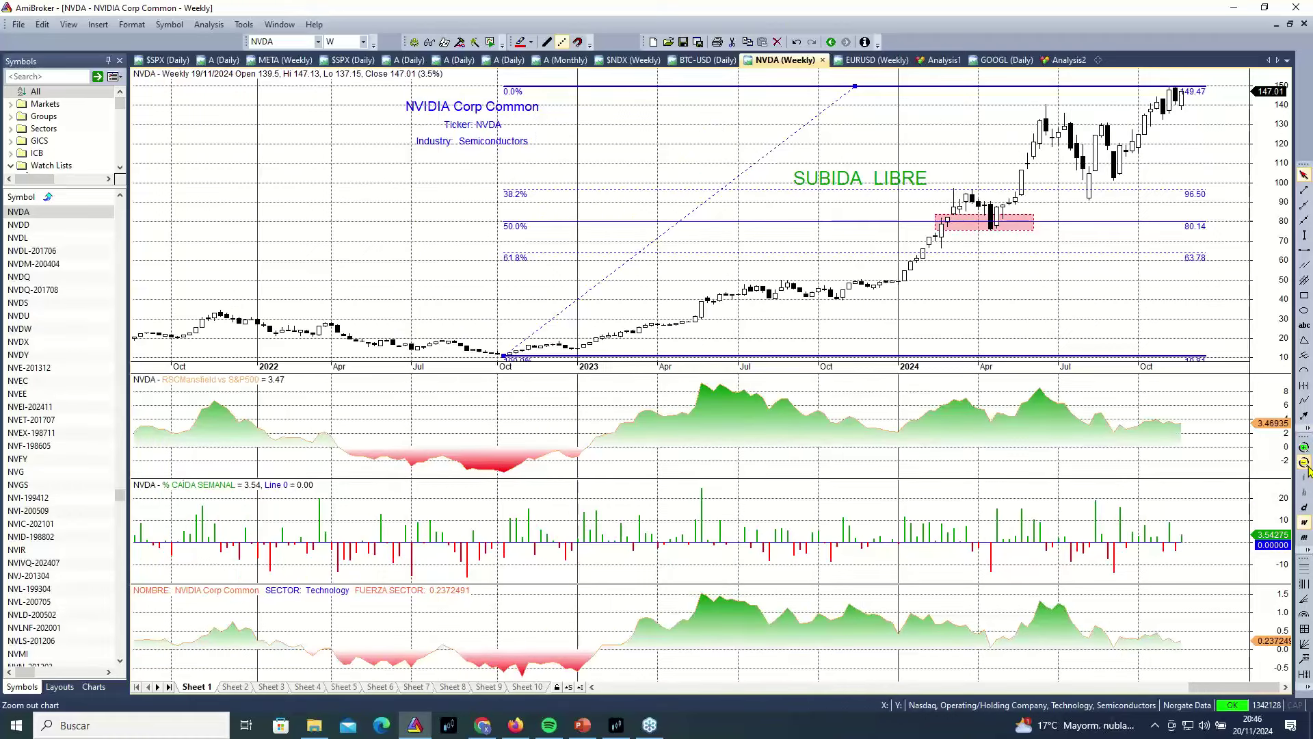
{"action": "left_click", "coordinate": [1305, 463]}
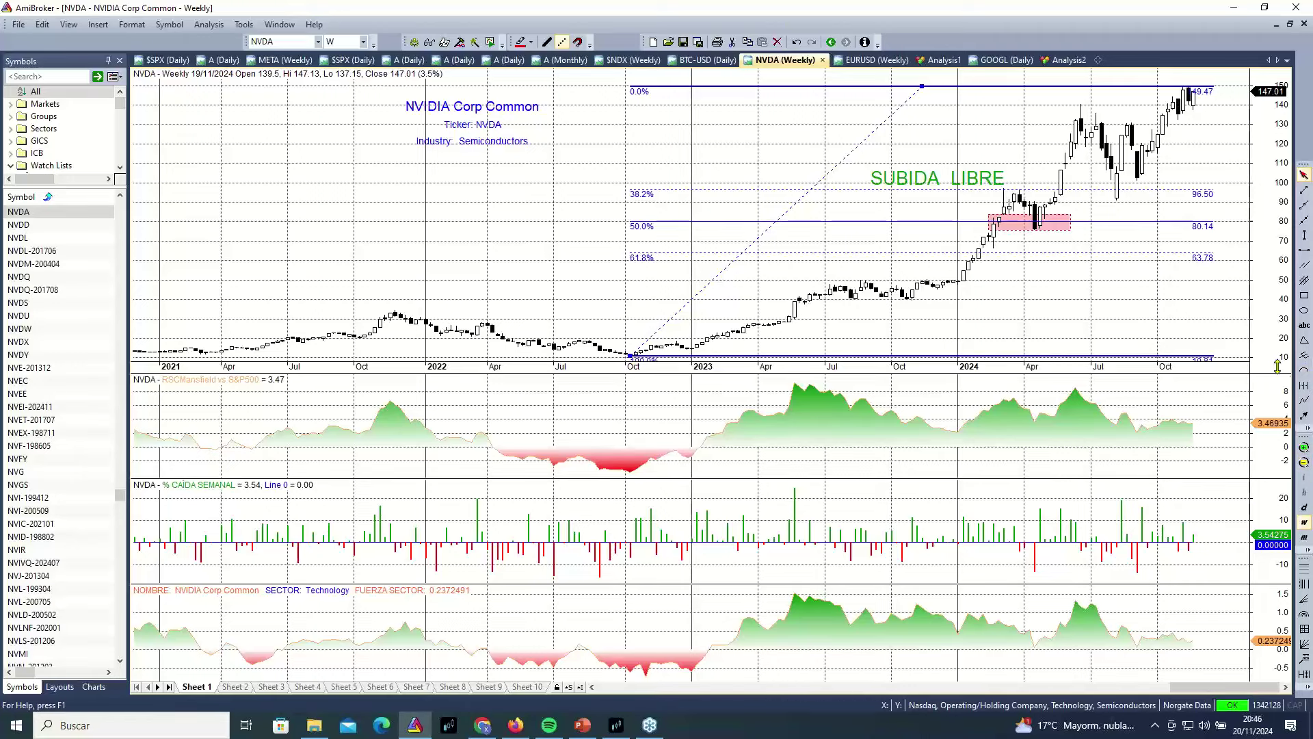
{"action": "left_click_drag", "start_coordinate": [1274, 348], "coordinate": [1274, 335]}
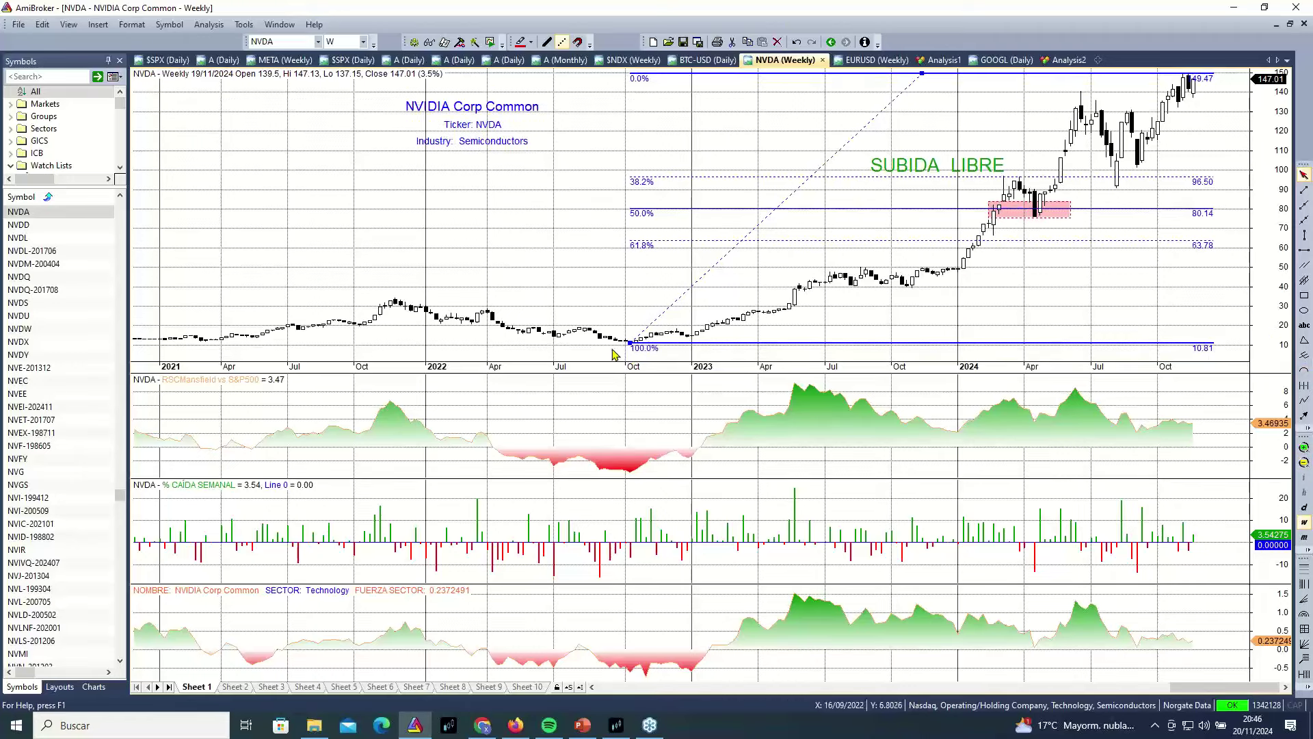
{"action": "mouse_move", "coordinate": [631, 351]}
Check the latest NVDA high and set the Fibonacci retracement's end price to 149.65
{"action": "left_click", "coordinate": [1304, 450]}
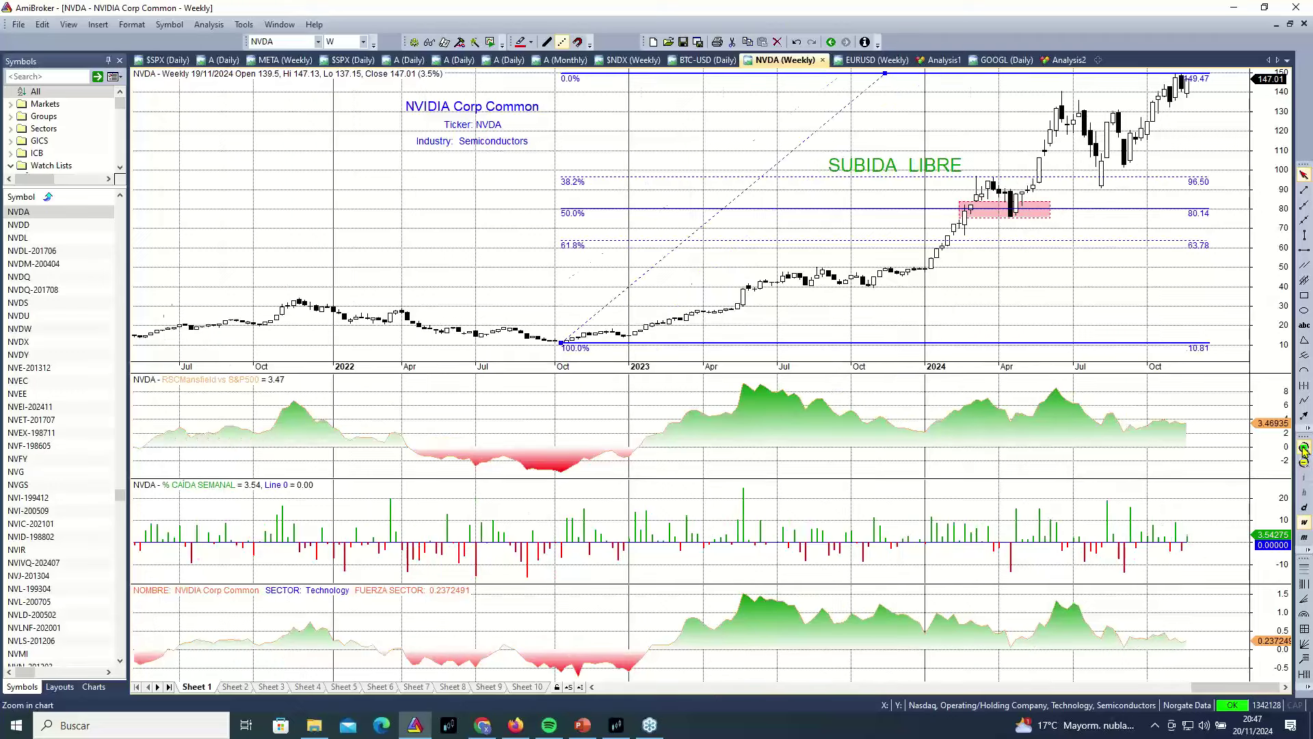
{"action": "left_click", "coordinate": [1304, 450]}
{"action": "left_click", "coordinate": [1304, 450]}
{"action": "left_click", "coordinate": [1304, 449]}
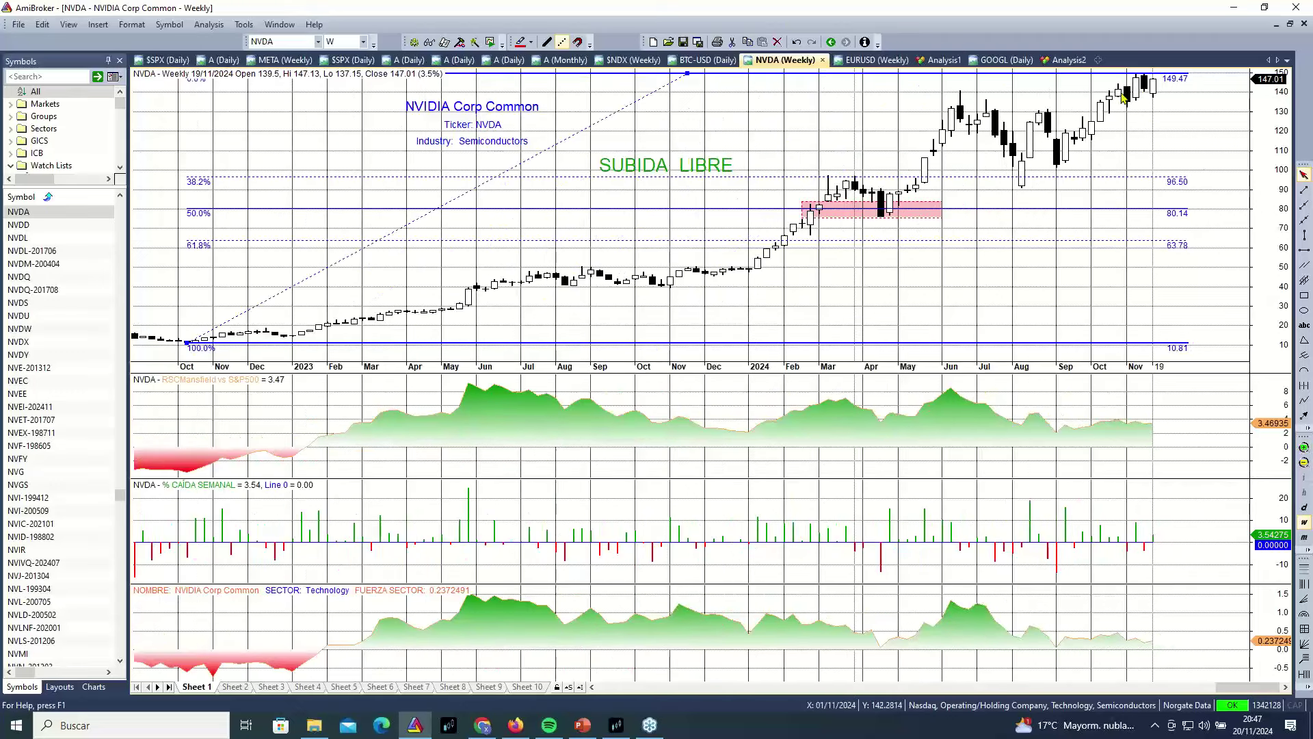
{"action": "mouse_move", "coordinate": [1147, 87]}
{"action": "right_click", "coordinate": [557, 149]}
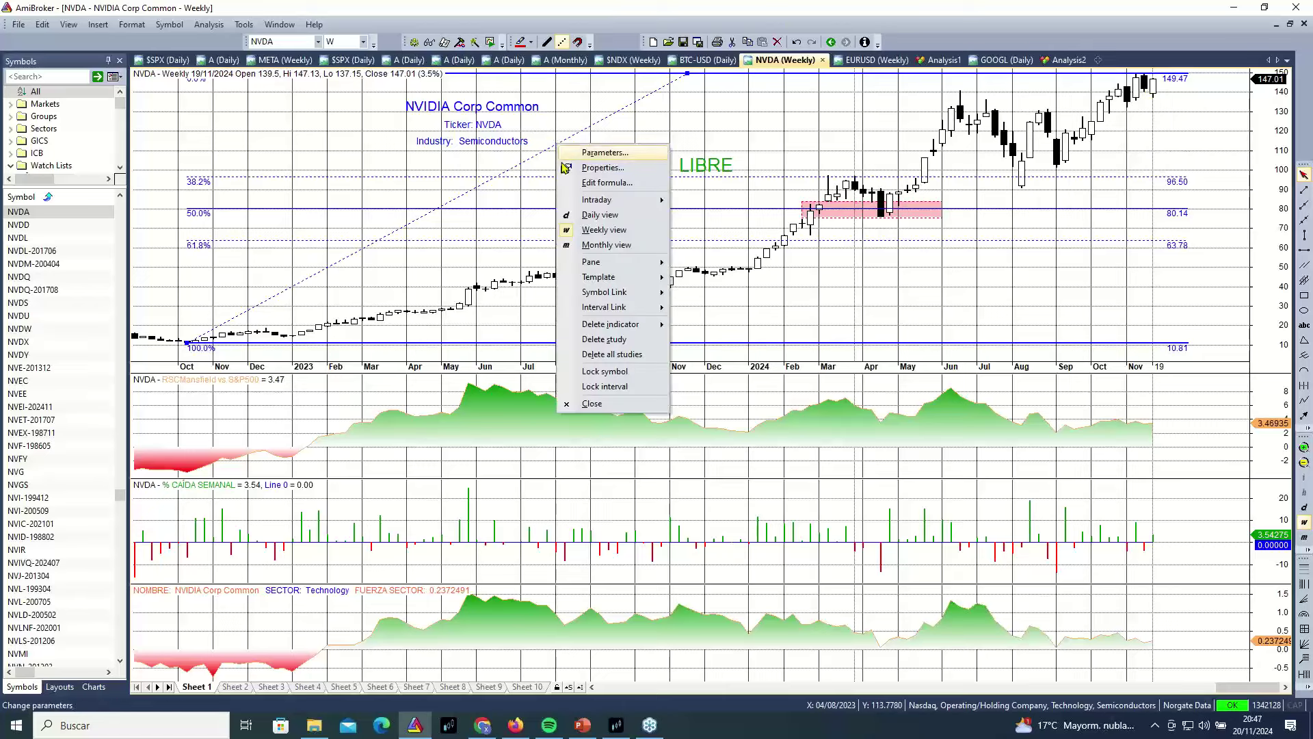
{"action": "left_click", "coordinate": [590, 167]}
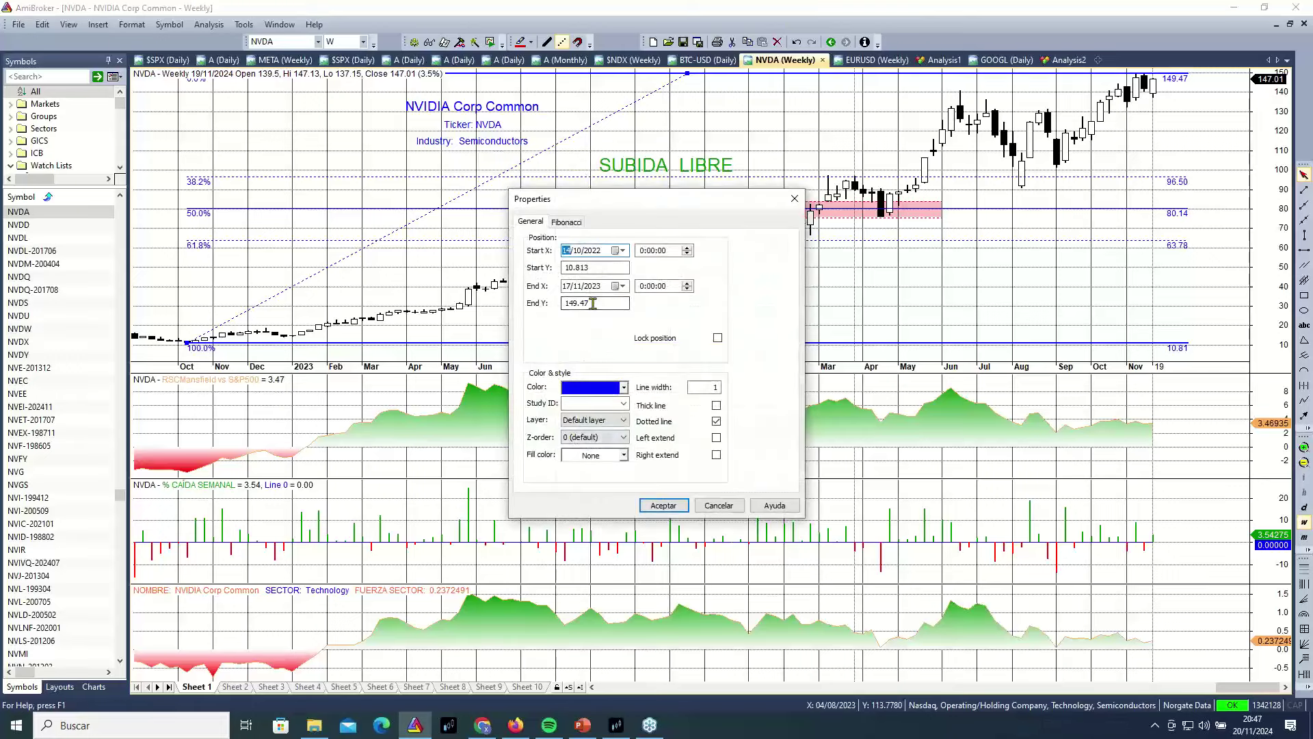
{"action": "left_click", "coordinate": [592, 303]}
{"action": "type", "text": "65"}
{"action": "left_click", "coordinate": [661, 505]}
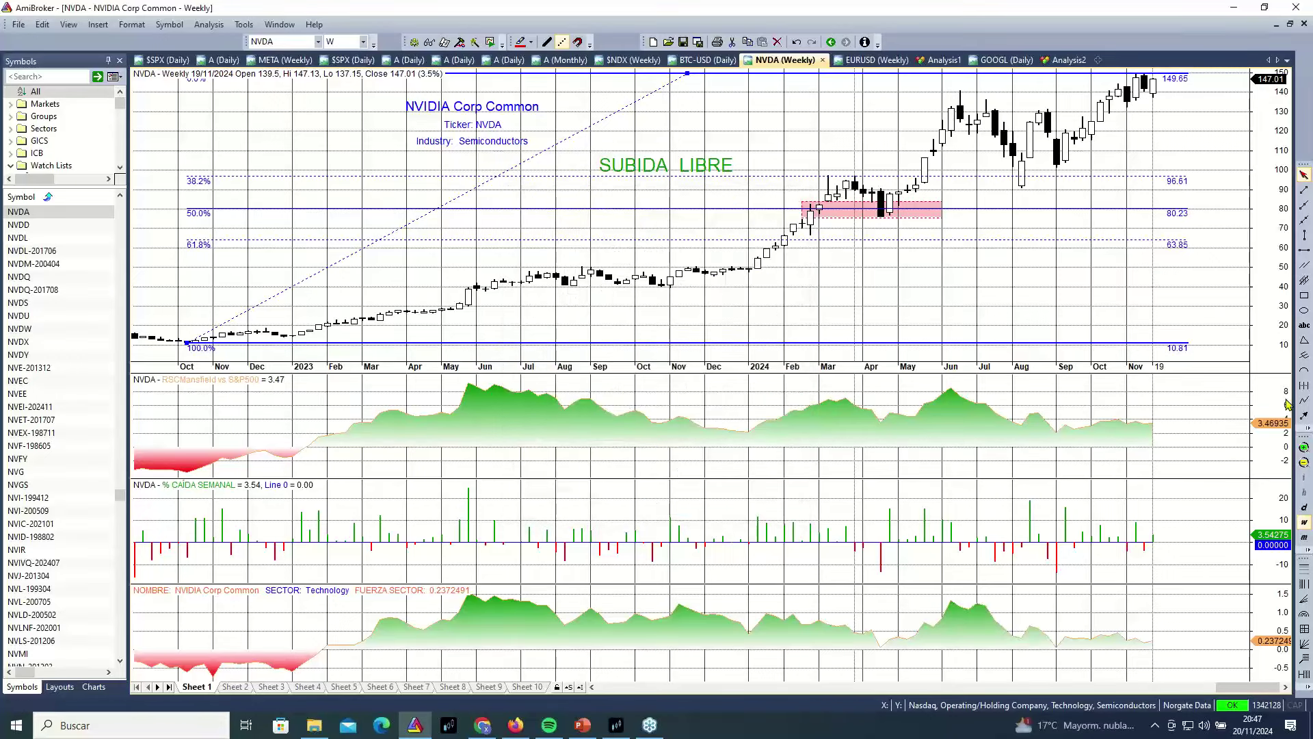
Examine the 38.2%, 50% and 61.8% Fibonacci levels and the relative-strength panes over NVDA's whole advance
{"action": "left_click", "coordinate": [1304, 463]}
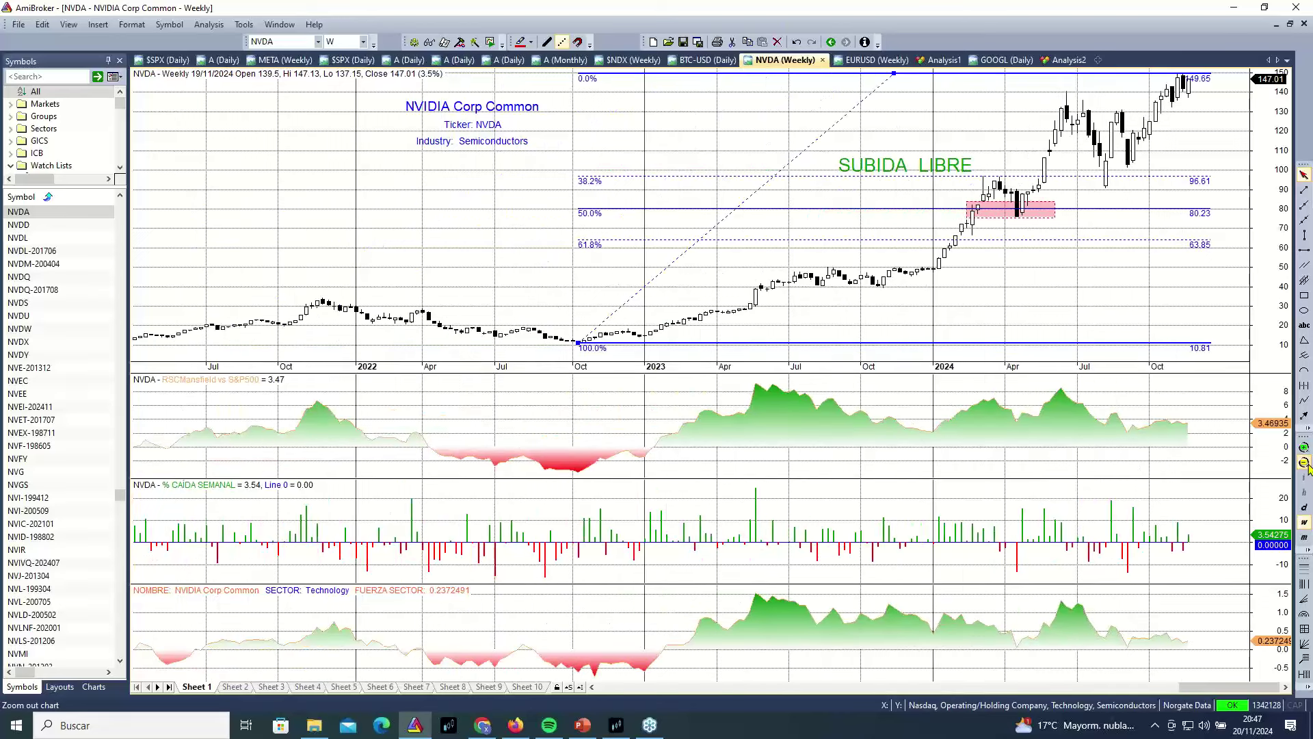
{"action": "left_click", "coordinate": [1304, 463]}
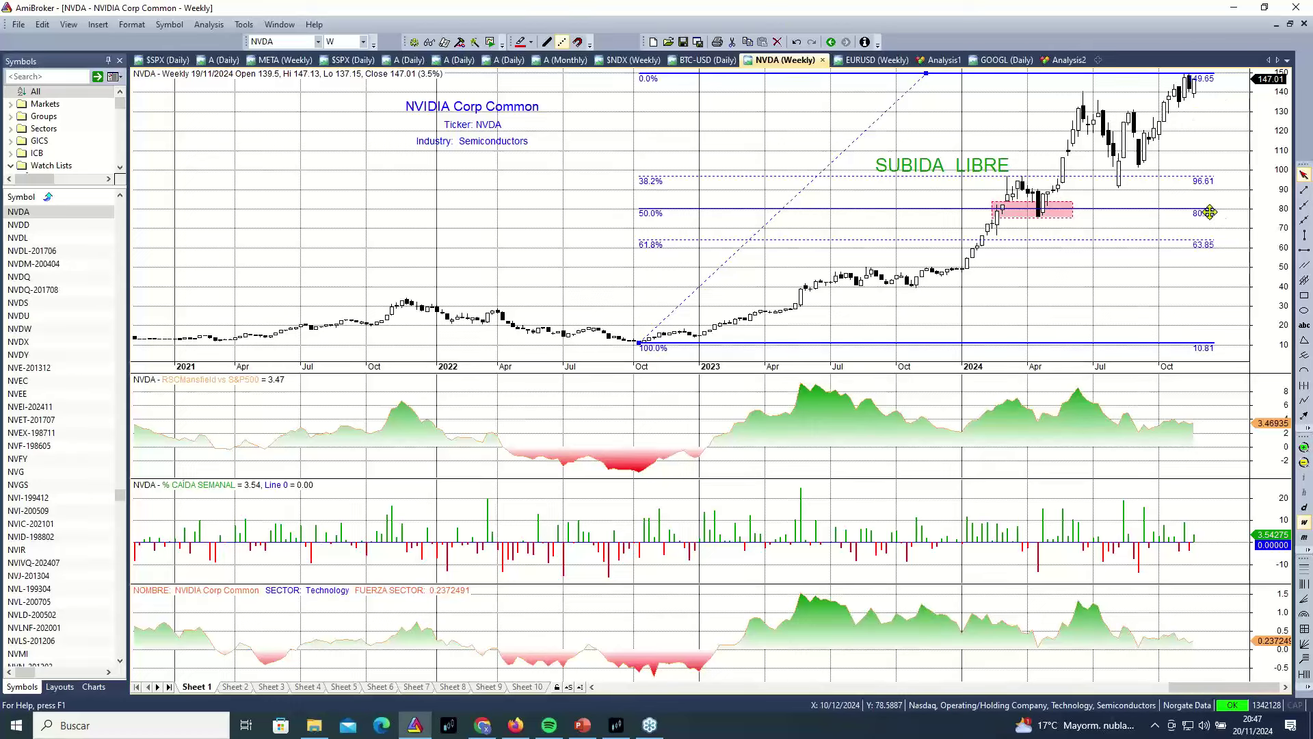
{"action": "mouse_move", "coordinate": [1211, 199]}
{"action": "mouse_move", "coordinate": [651, 260]}
{"action": "mouse_move", "coordinate": [1202, 228]}
{"action": "mouse_move", "coordinate": [1187, 627]}
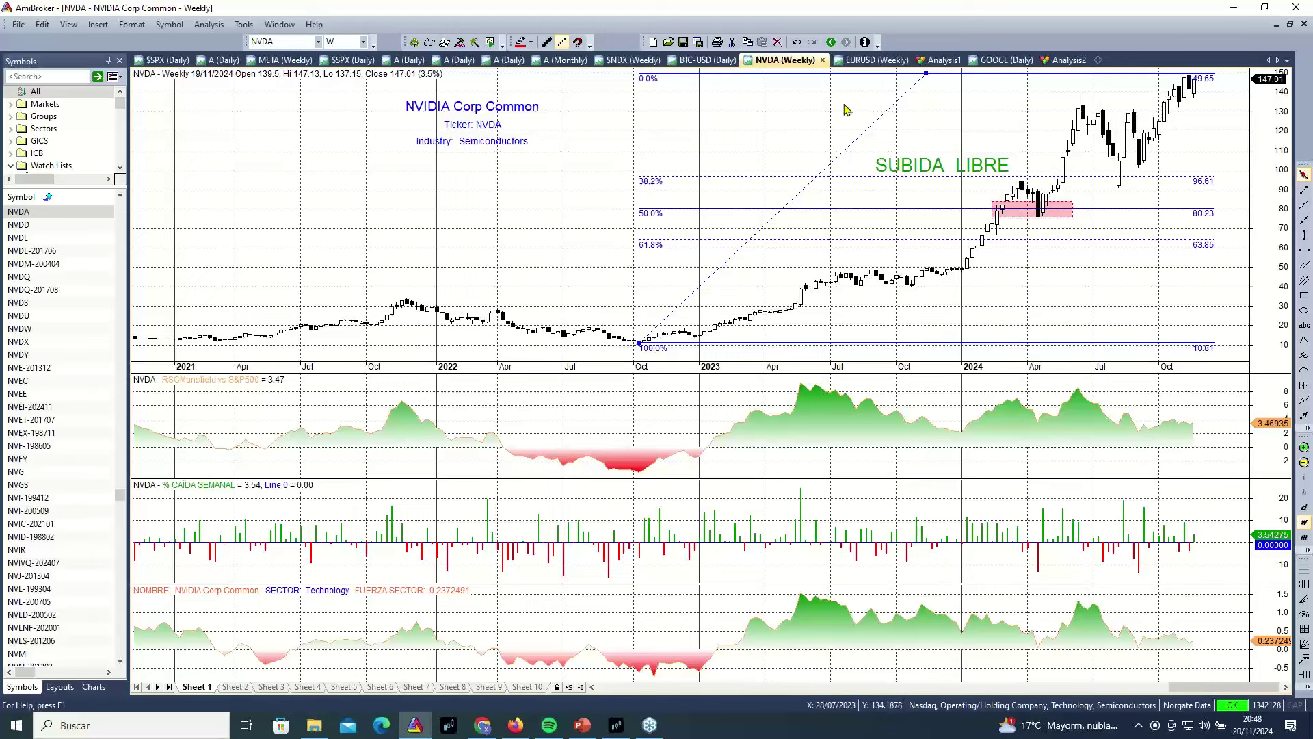
Load NVDA in the weekly EURUSD SuperTrend chart and examine the signals and the current SuperTrend line
{"action": "left_click", "coordinate": [875, 60]}
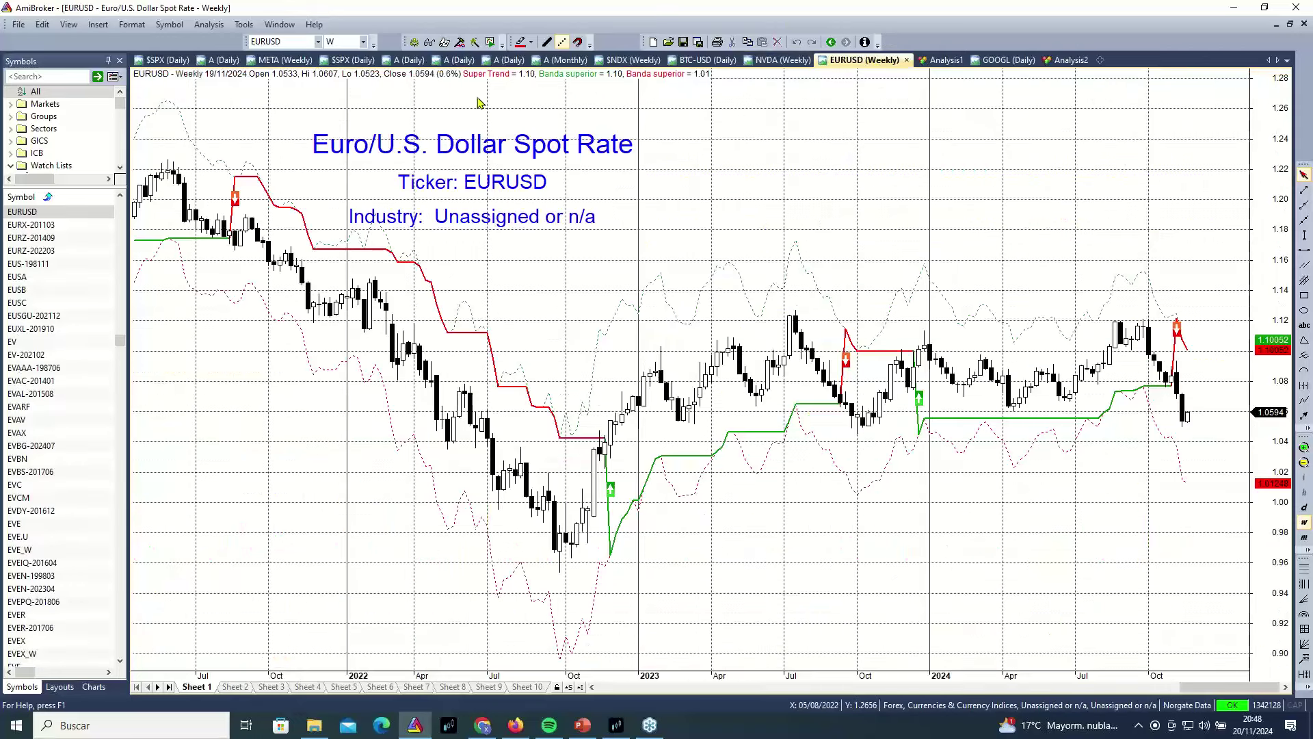
{"action": "left_click", "coordinate": [281, 44]}
{"action": "type", "text": "nvda"}
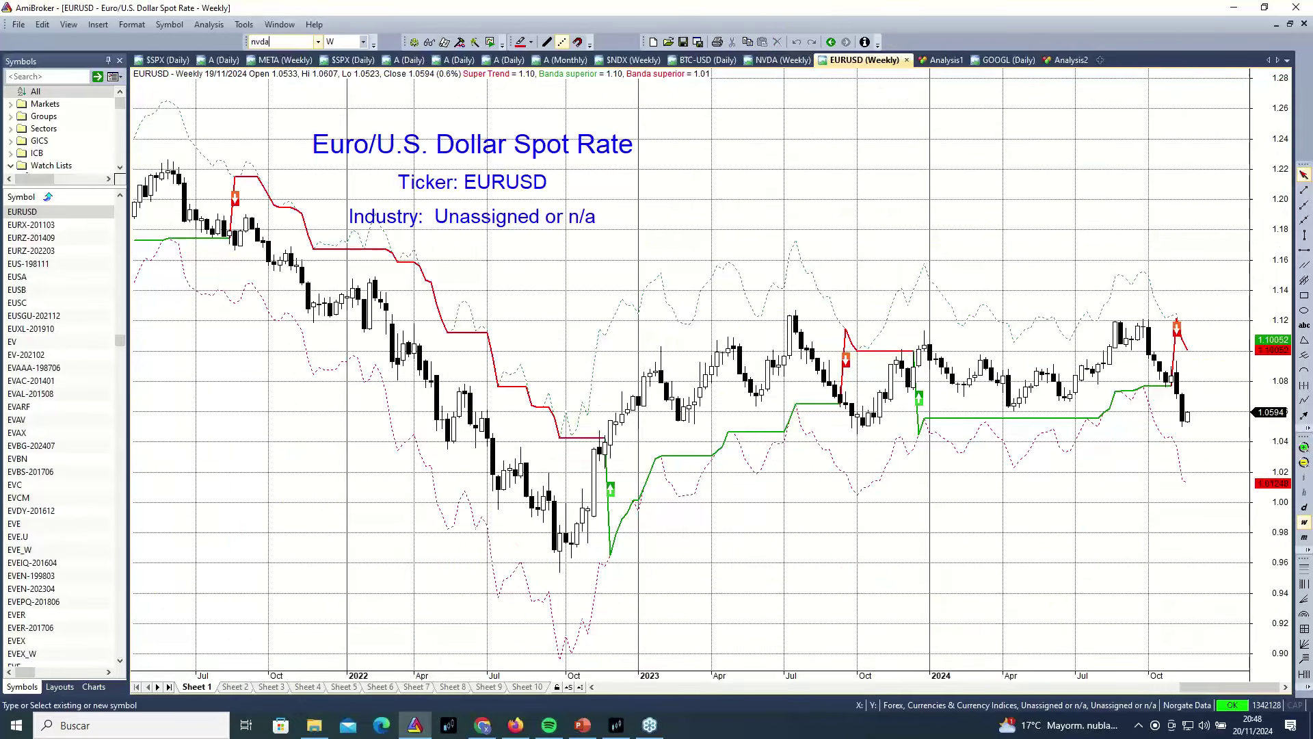
{"action": "key", "text": "Return"}
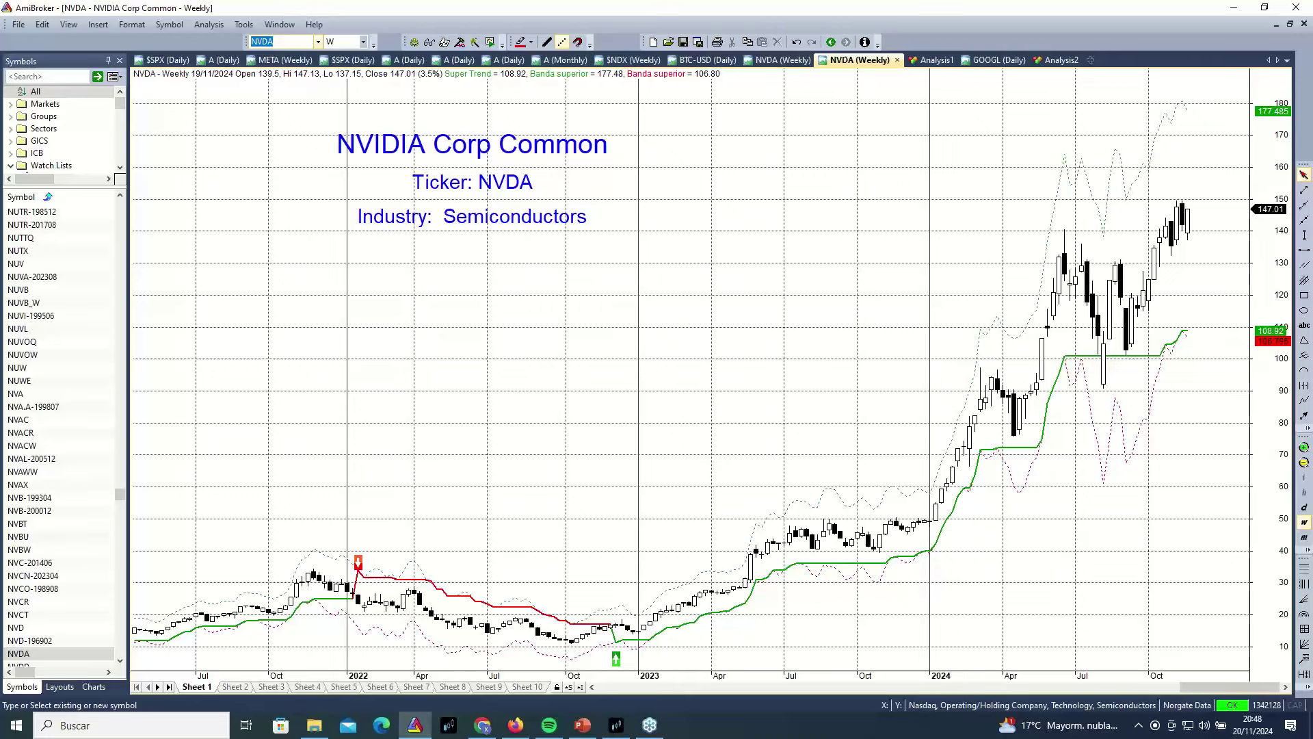
{"action": "left_click", "coordinate": [1303, 463]}
{"action": "left_click", "coordinate": [1303, 463]}
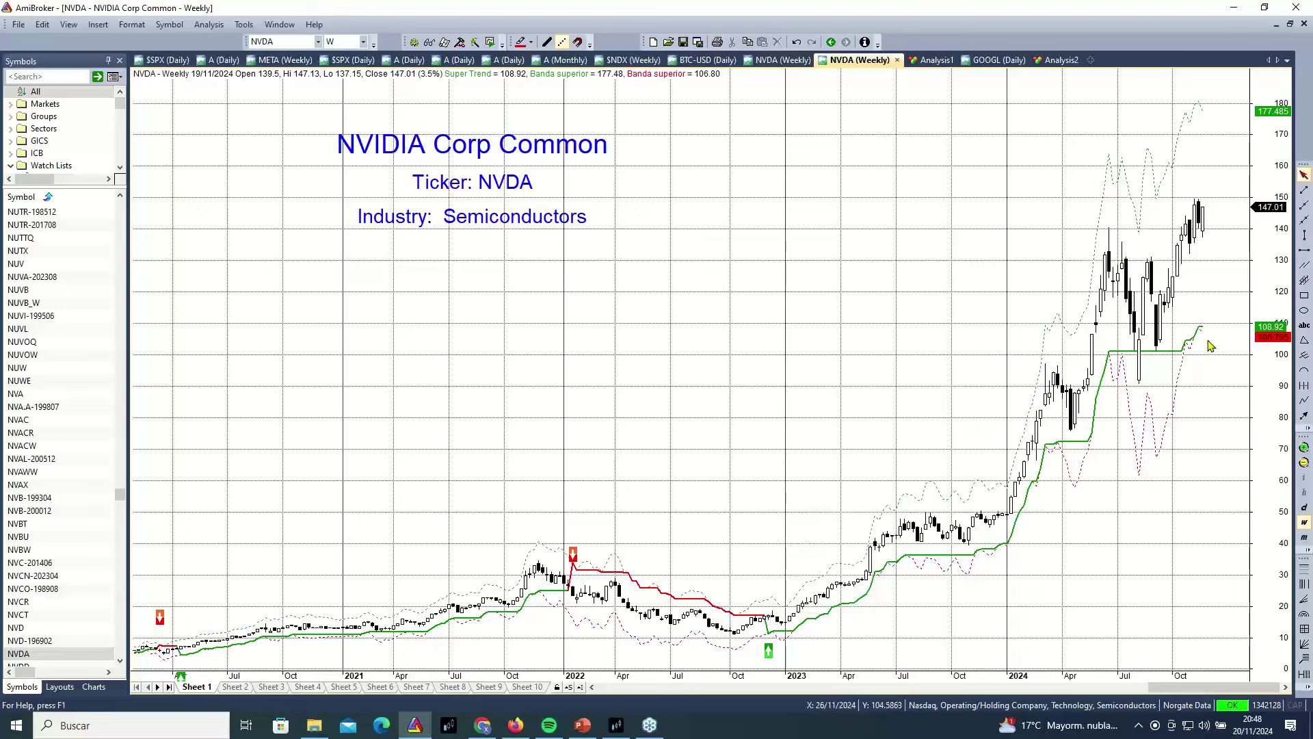
{"action": "mouse_move", "coordinate": [1211, 340]}
Compare NVDA's Fibonacci chart with its SuperTrend chart, check the December 2022 buy signal, and return to the Fibonacci chart
{"action": "left_click", "coordinate": [776, 61]}
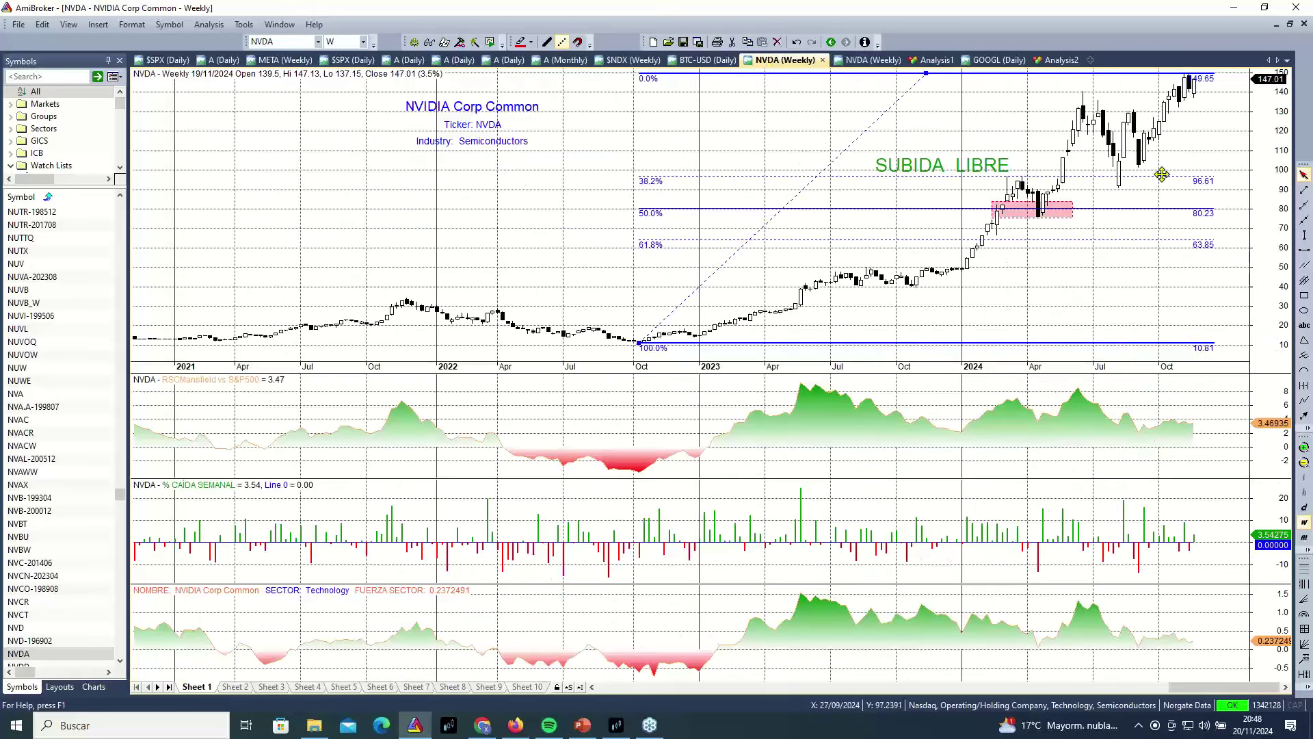
{"action": "left_click", "coordinate": [861, 60]}
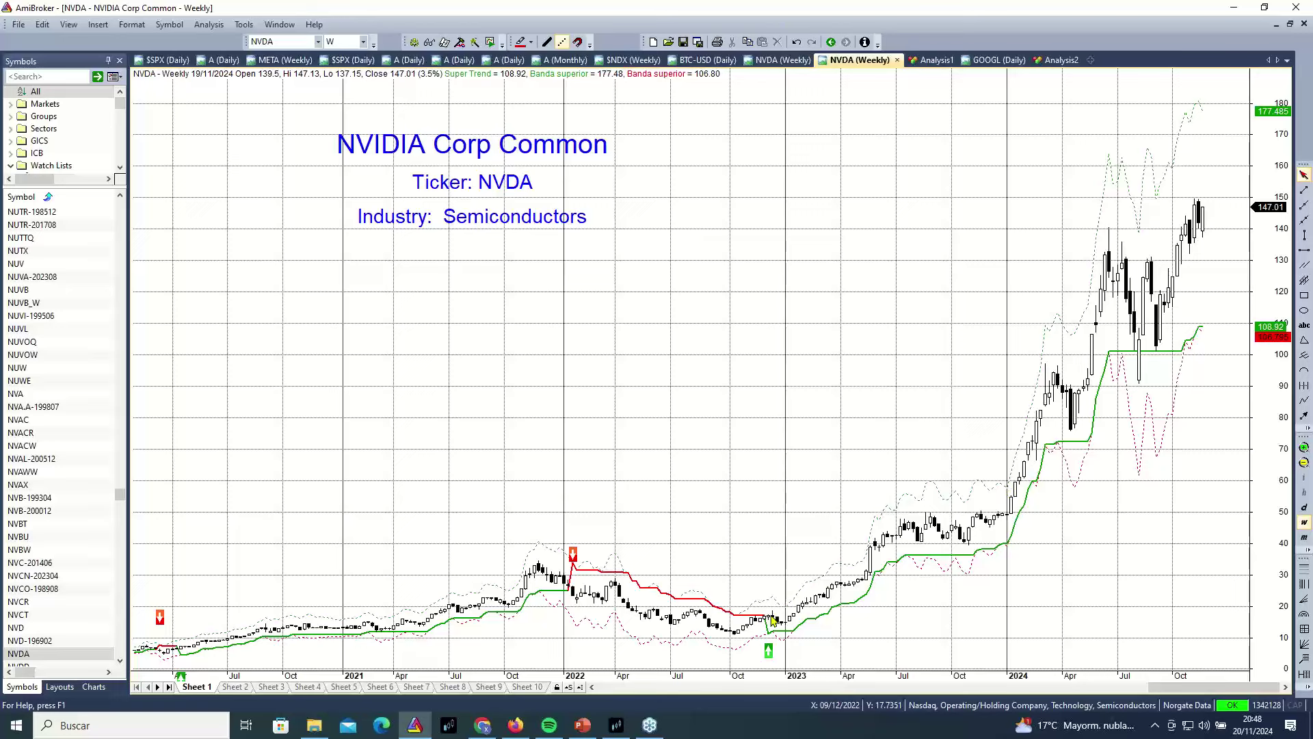
{"action": "mouse_move", "coordinate": [773, 619]}
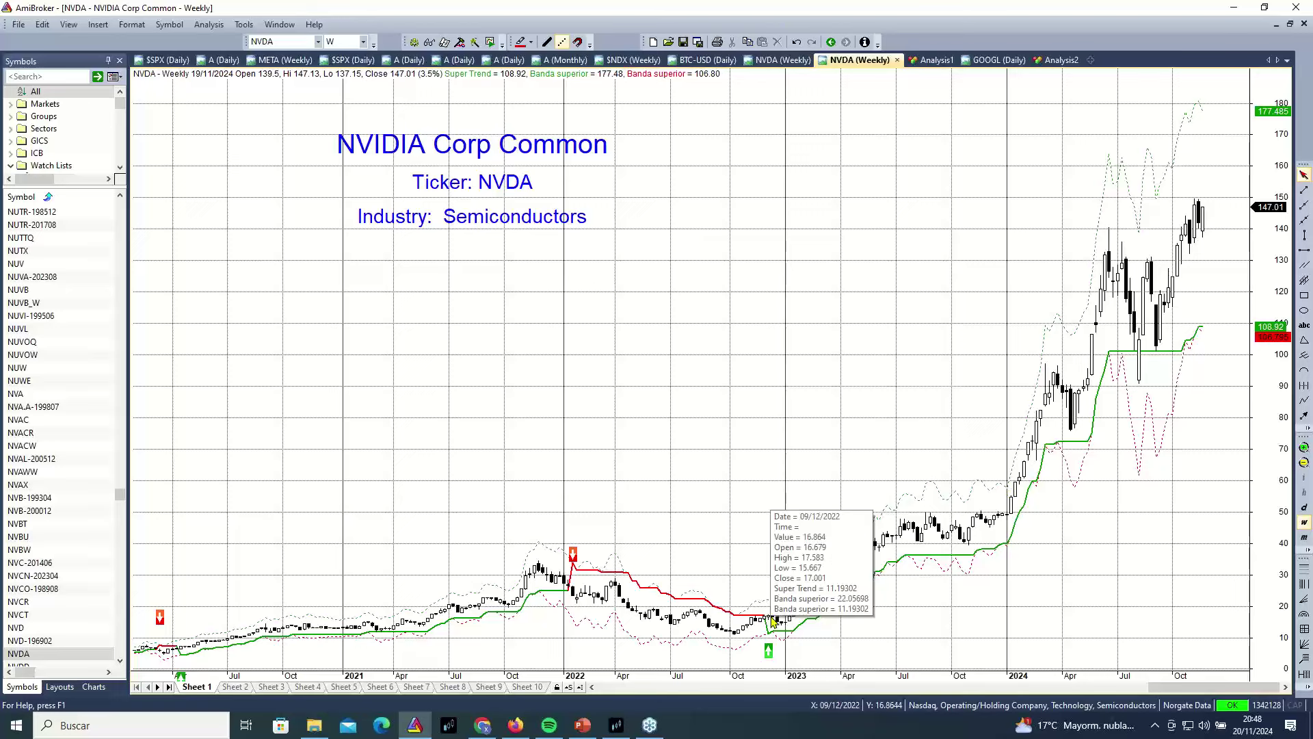
{"action": "mouse_move", "coordinate": [1205, 222]}
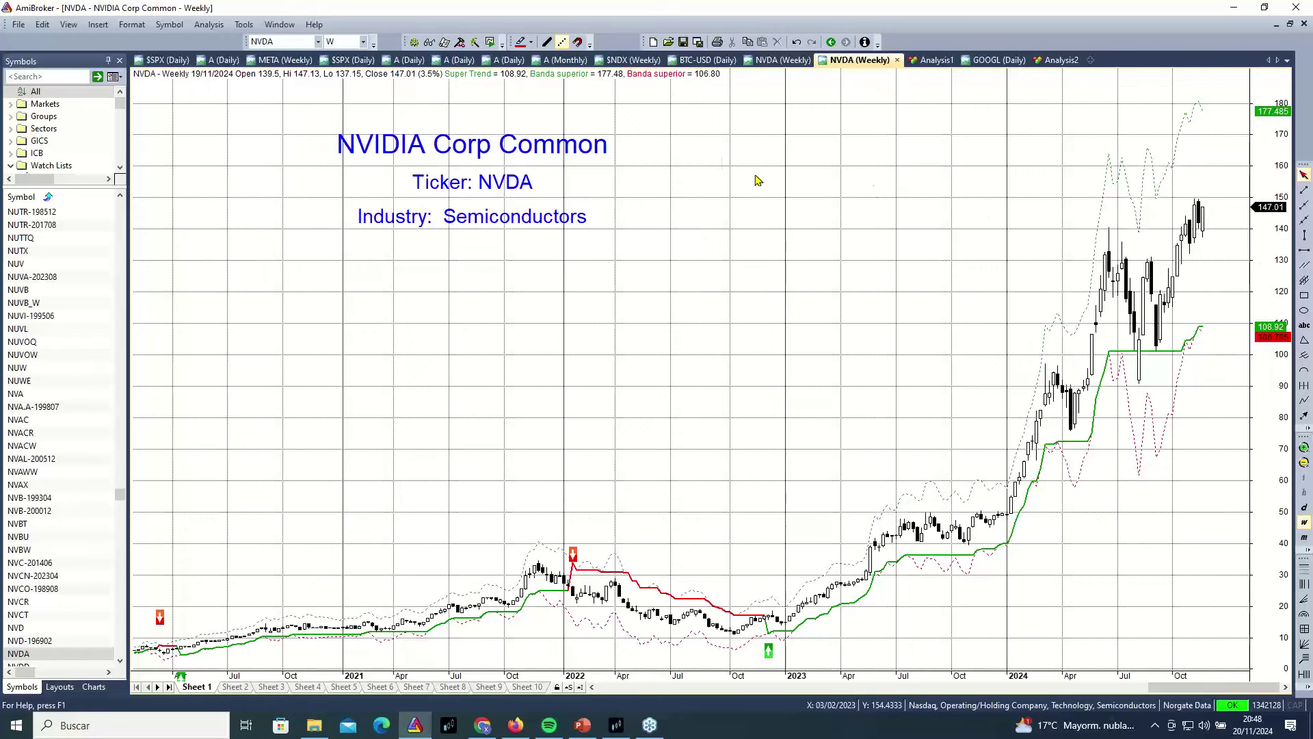
{"action": "left_click", "coordinate": [783, 61]}
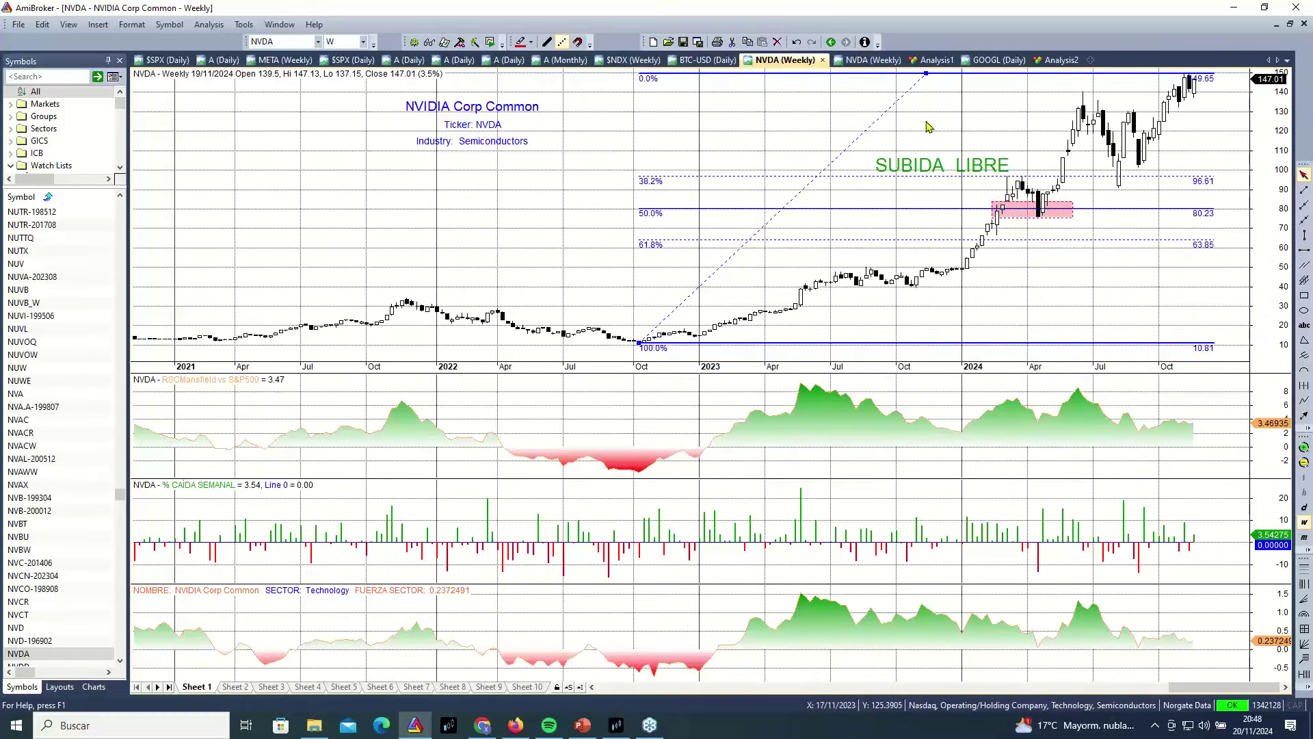
Compare NVDA's weekly Fibonacci retracement with the one on the daily Bitcoin chart, and return to the NVDA chart
{"action": "mouse_move", "coordinate": [930, 126]}
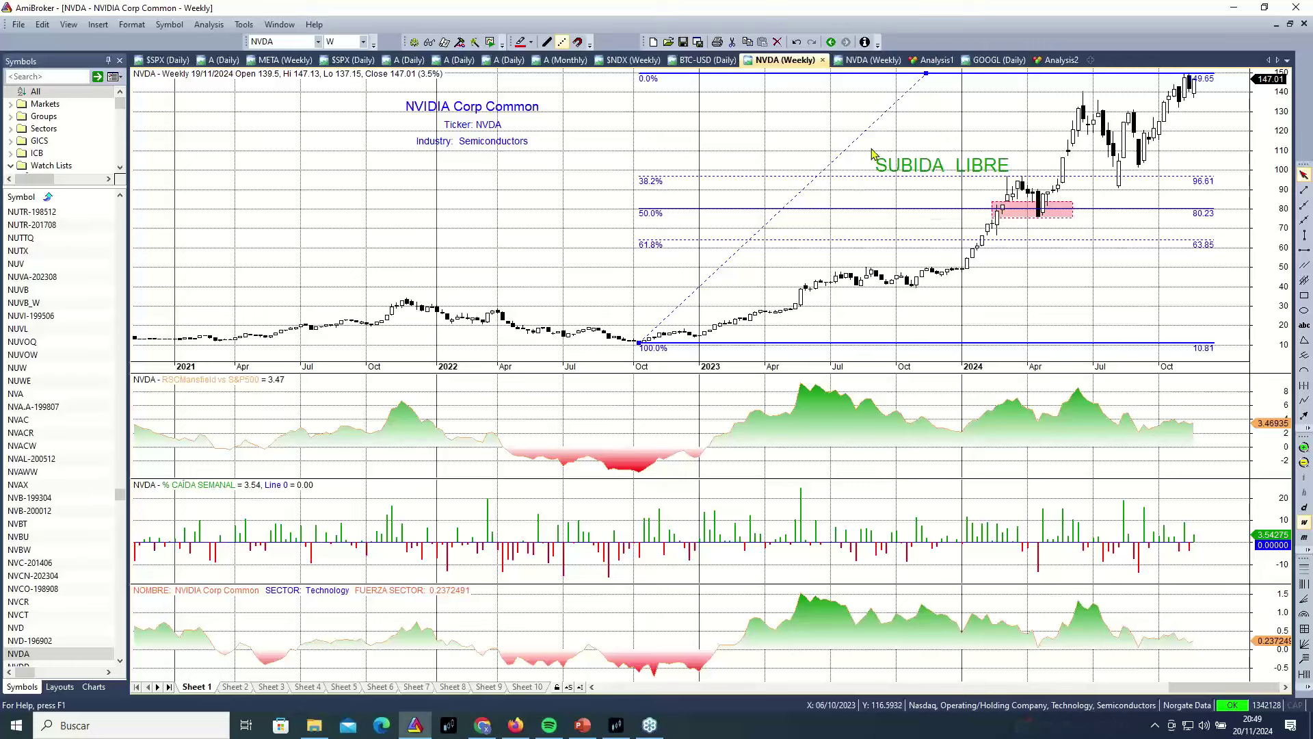
{"action": "left_click", "coordinate": [704, 61]}
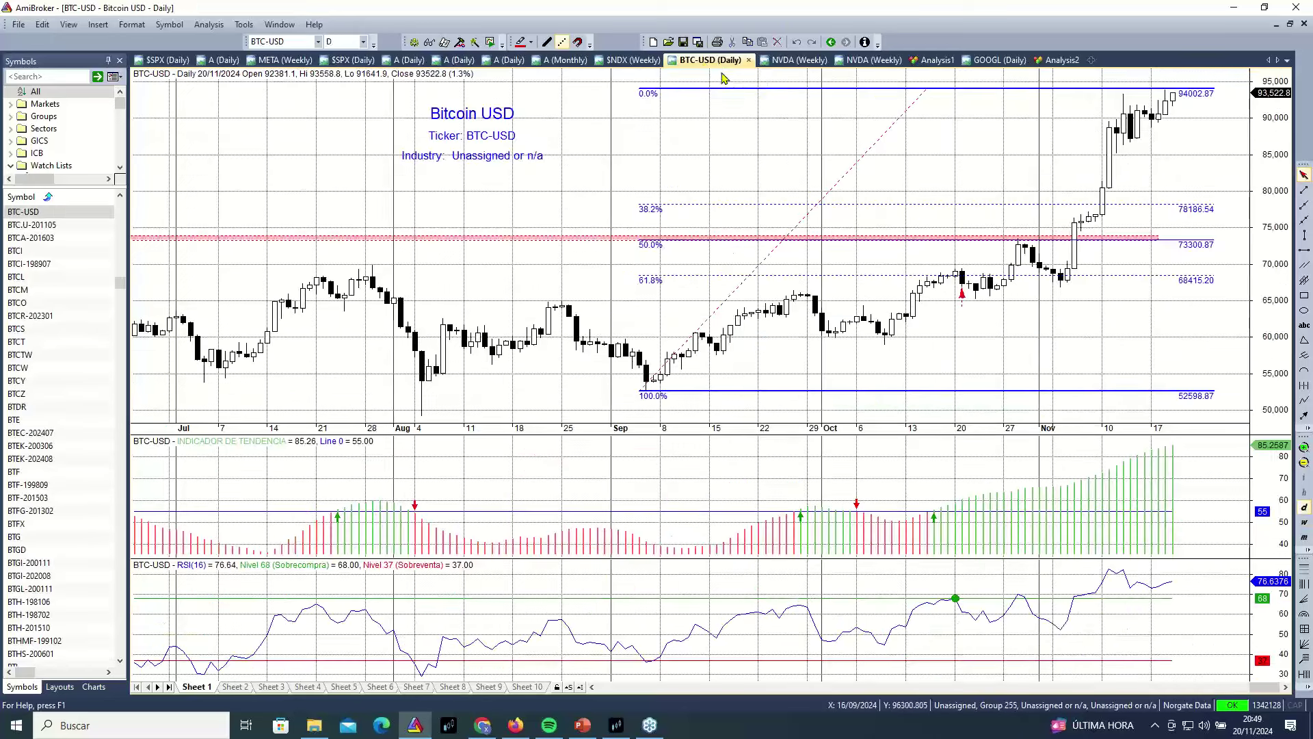
{"action": "left_click", "coordinate": [798, 66]}
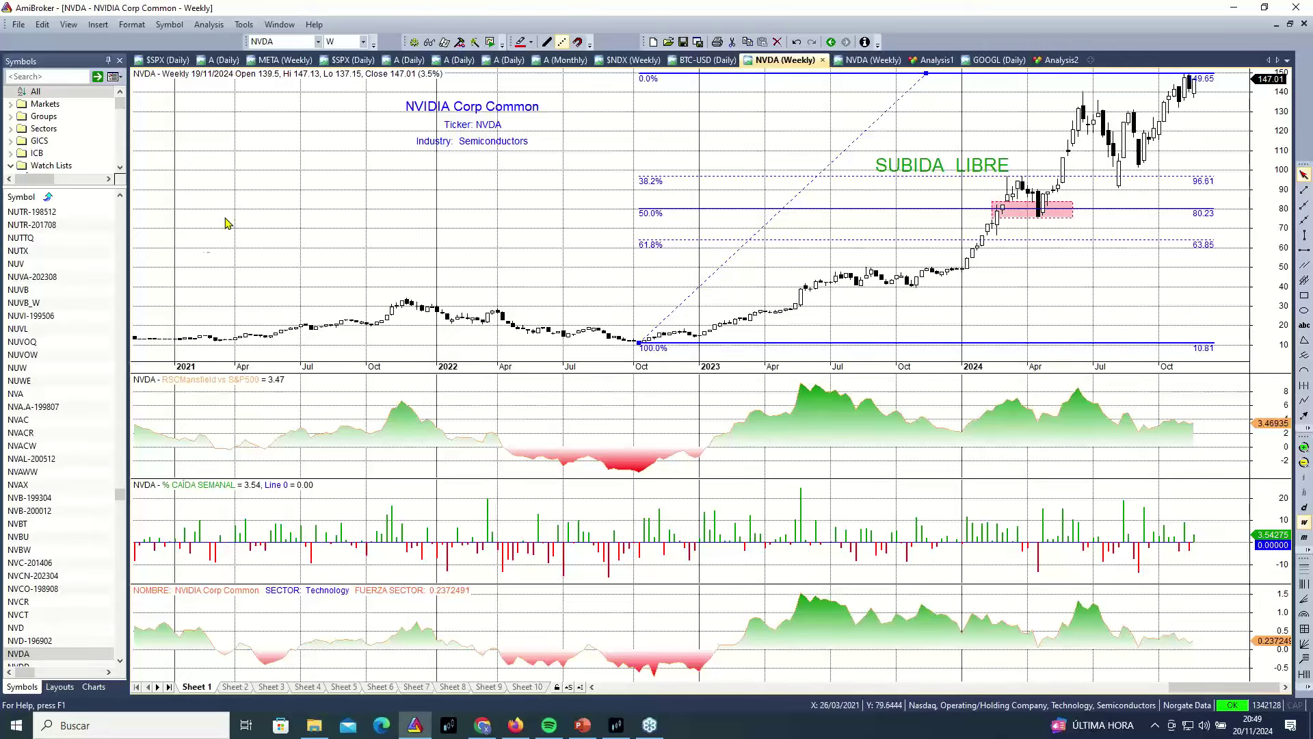
Open the daily S&P 500 chart and examine its AAII and Fear & Greed sentiment panes back to May 2023
{"action": "left_click", "coordinate": [175, 65]}
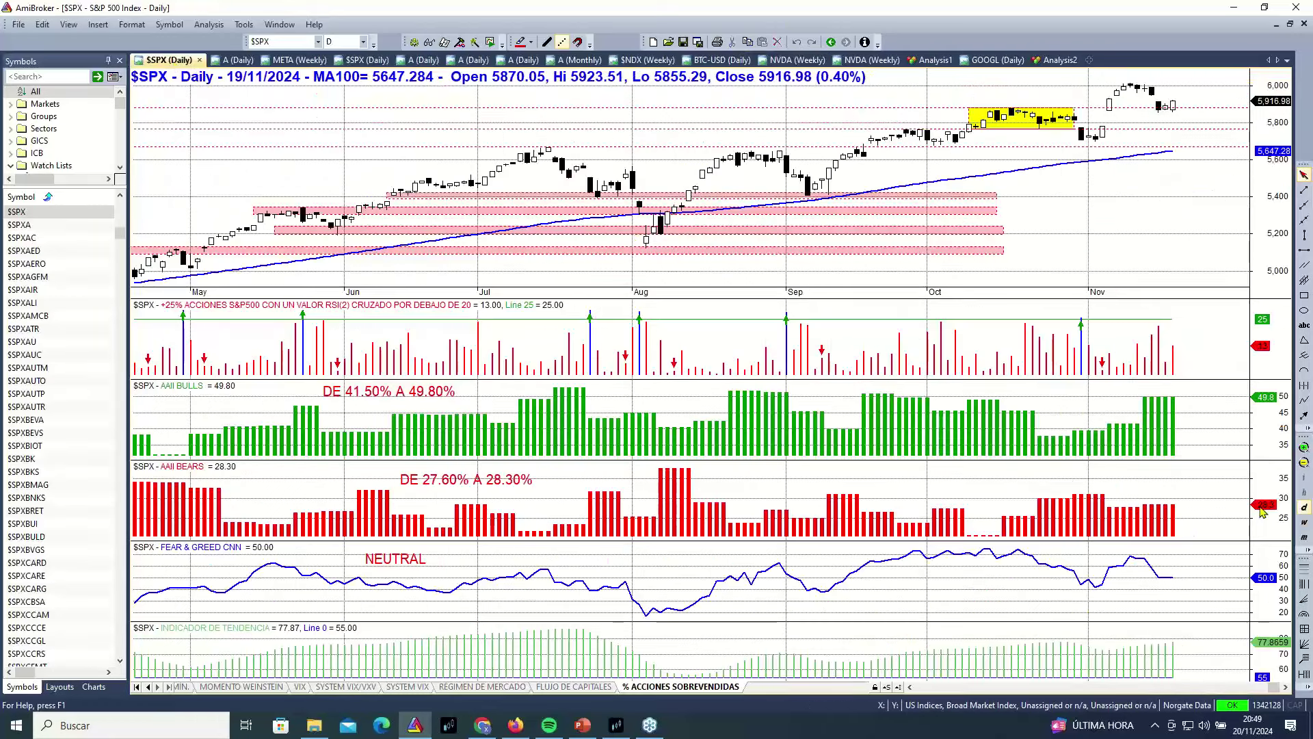
{"action": "left_click", "coordinate": [1304, 463]}
{"action": "left_click", "coordinate": [1304, 463]}
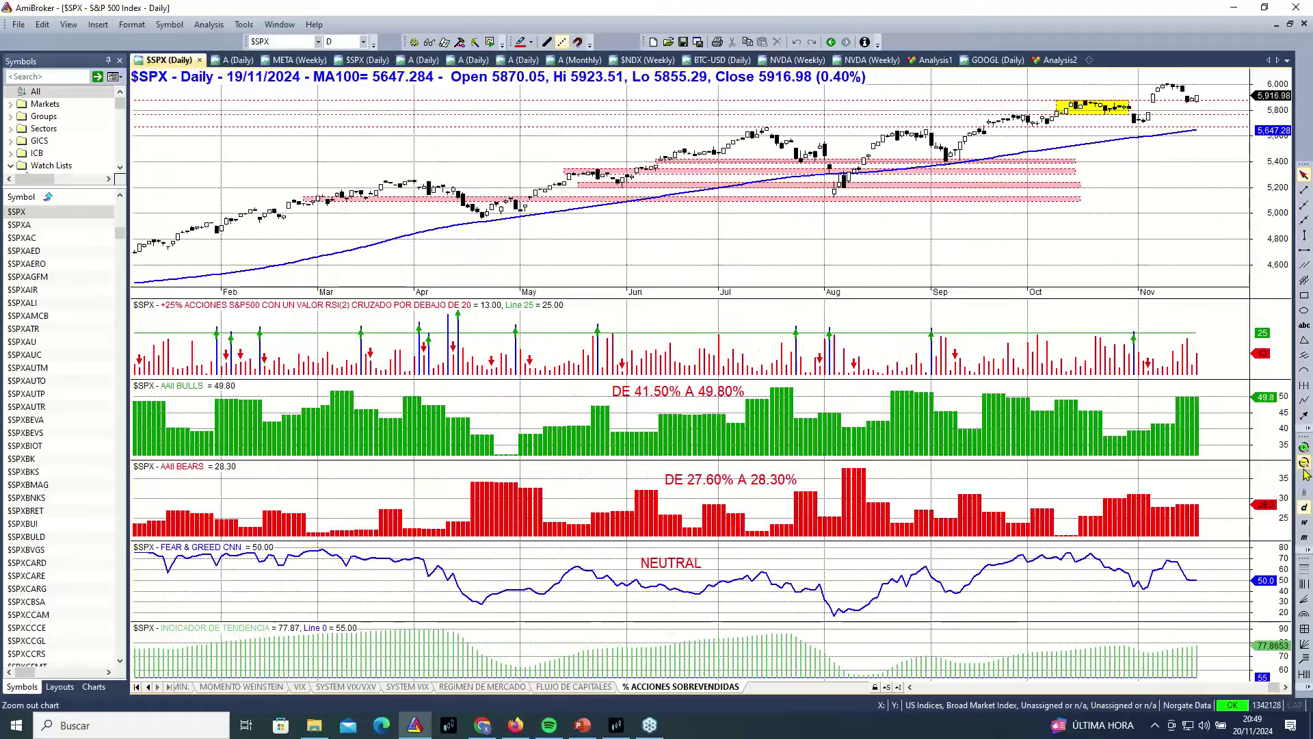
{"action": "left_click", "coordinate": [1304, 463]}
{"action": "left_click", "coordinate": [1304, 463]}
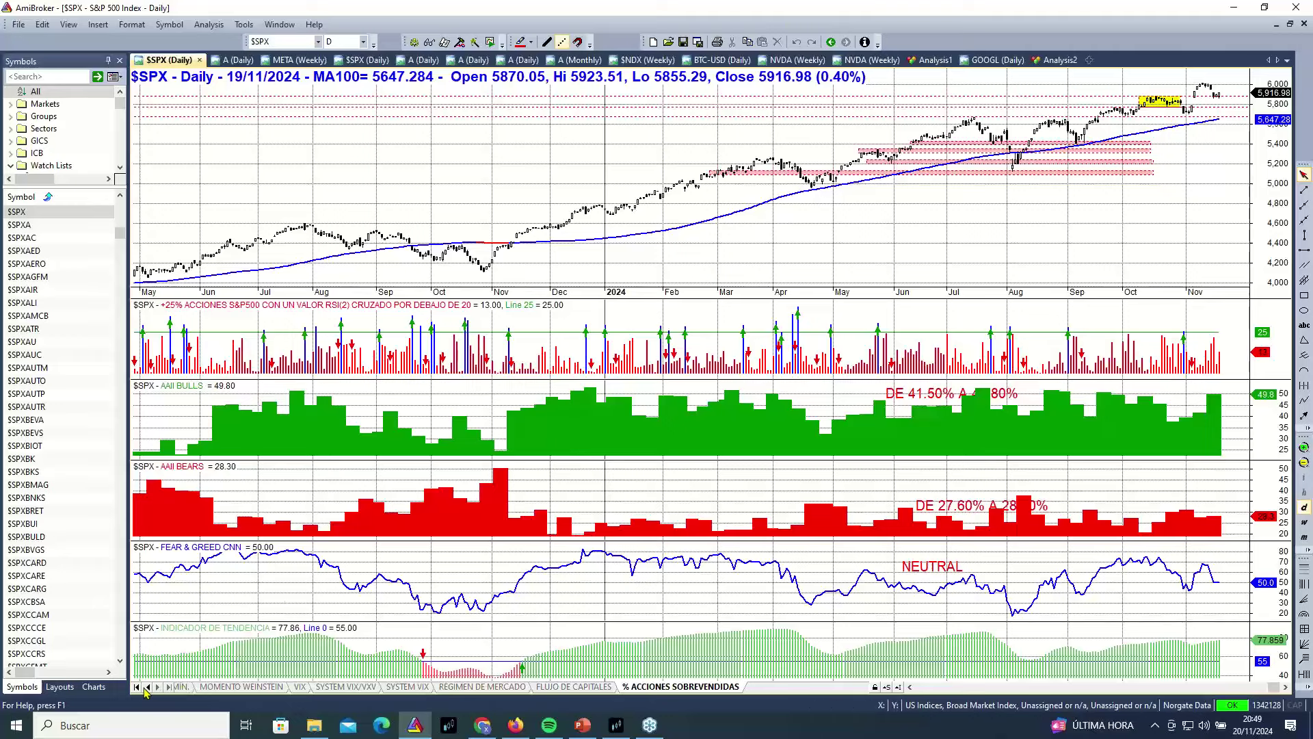
Show the S&P 500's LÍNEAS AD sheet over roughly the last six months, May to November 2024
{"action": "left_click", "coordinate": [135, 688]}
{"action": "left_click", "coordinate": [213, 688]}
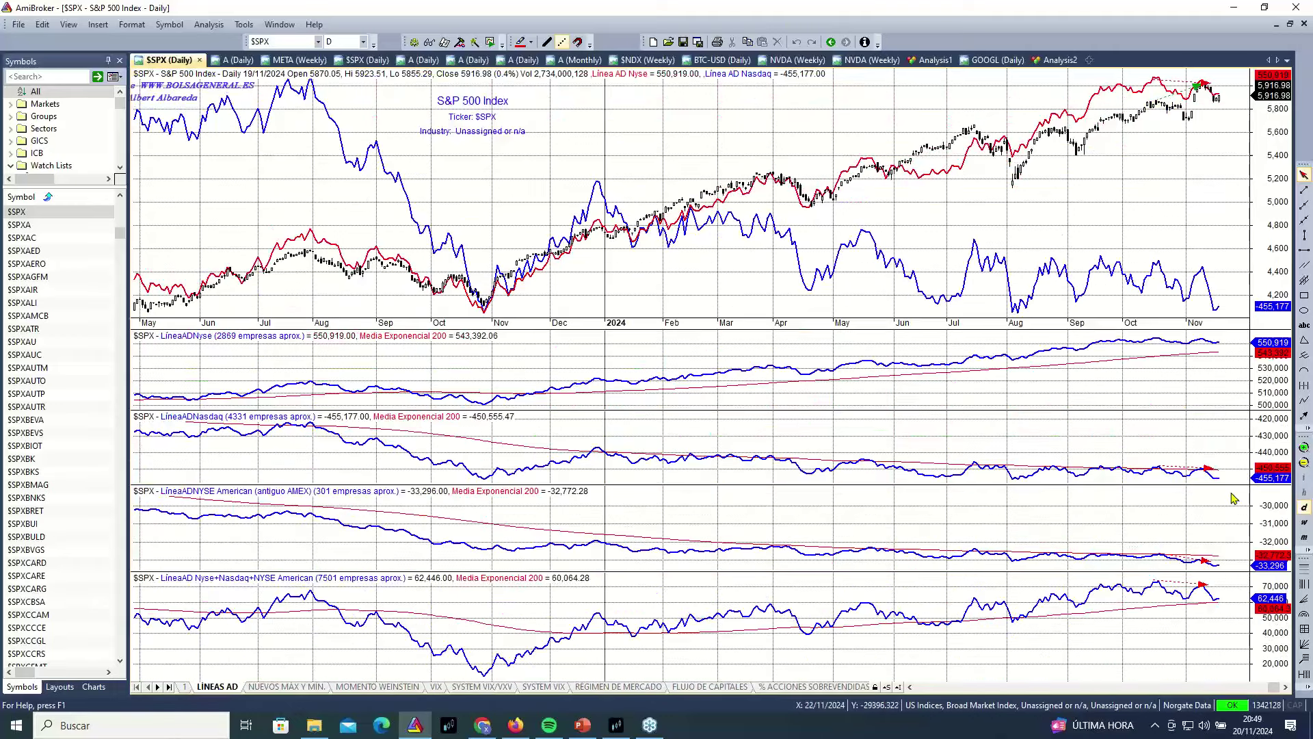
{"action": "left_click", "coordinate": [1304, 453]}
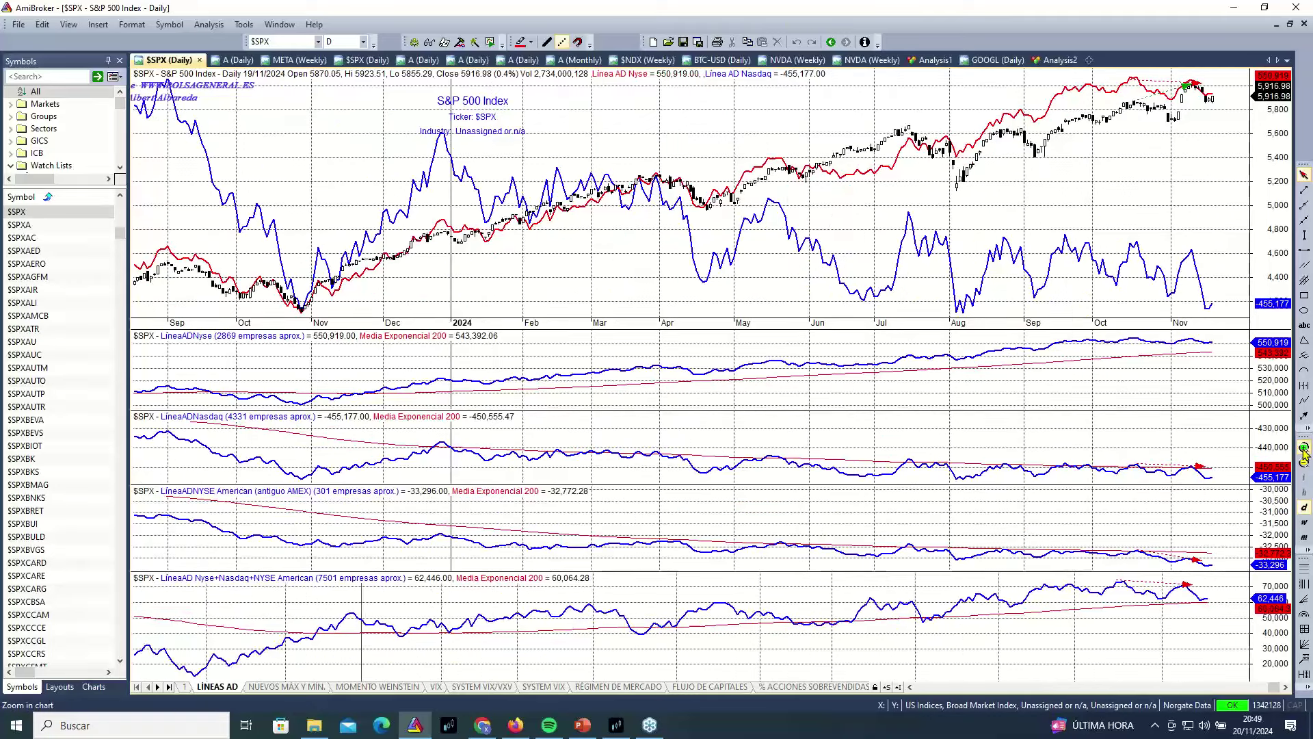
{"action": "left_click", "coordinate": [1304, 453]}
{"action": "left_click", "coordinate": [1304, 453]}
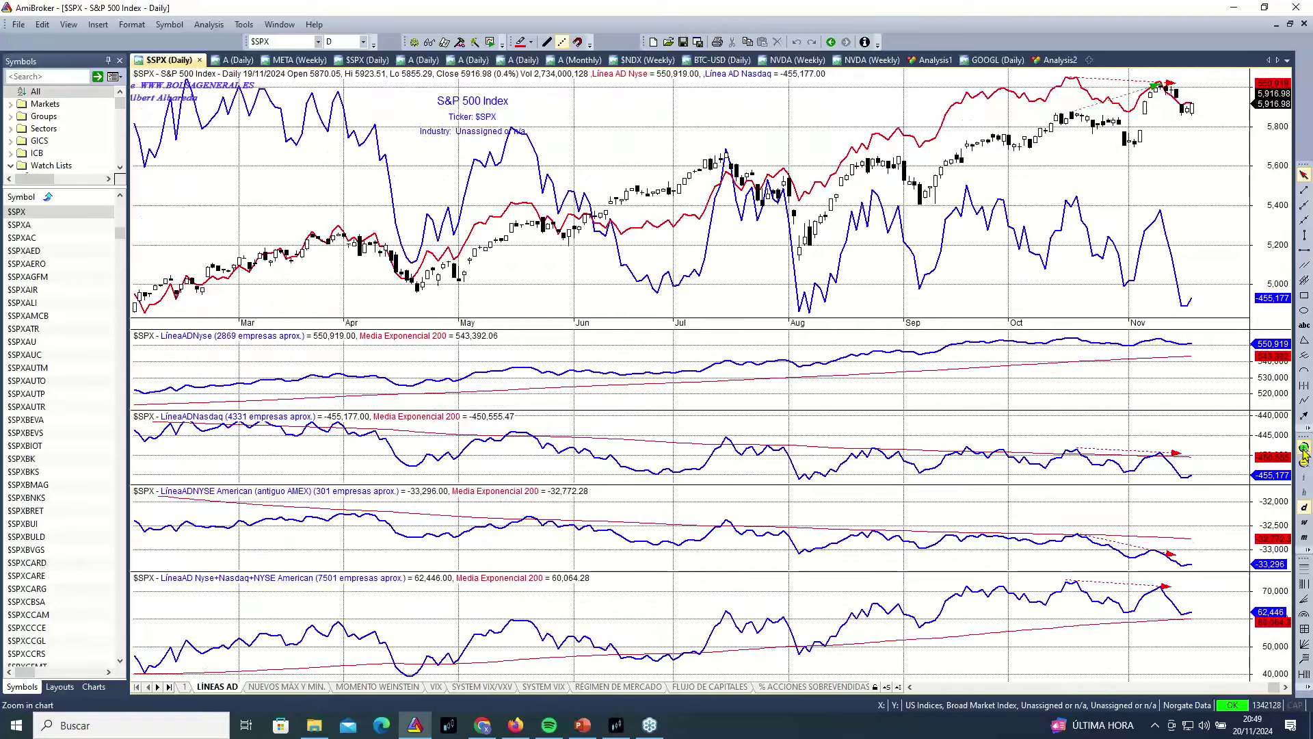
{"action": "left_click", "coordinate": [1304, 453]}
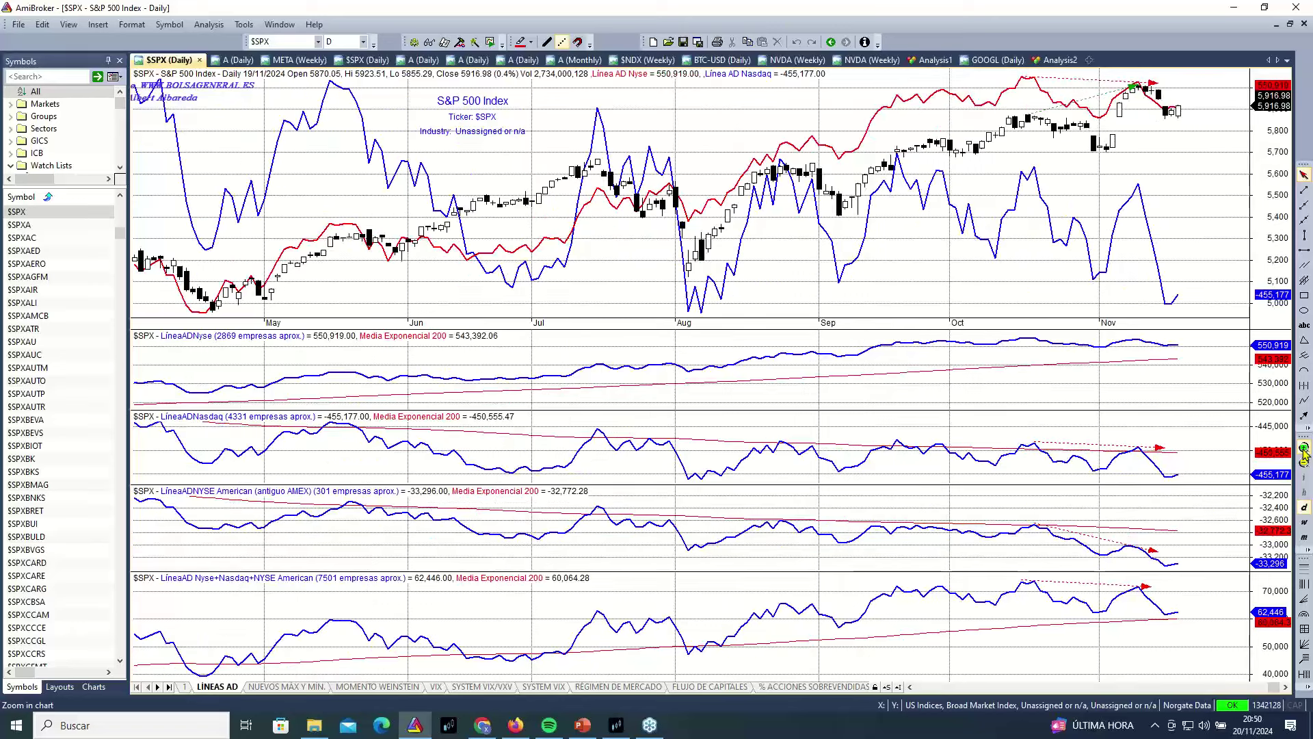
{"action": "left_click", "coordinate": [1304, 453]}
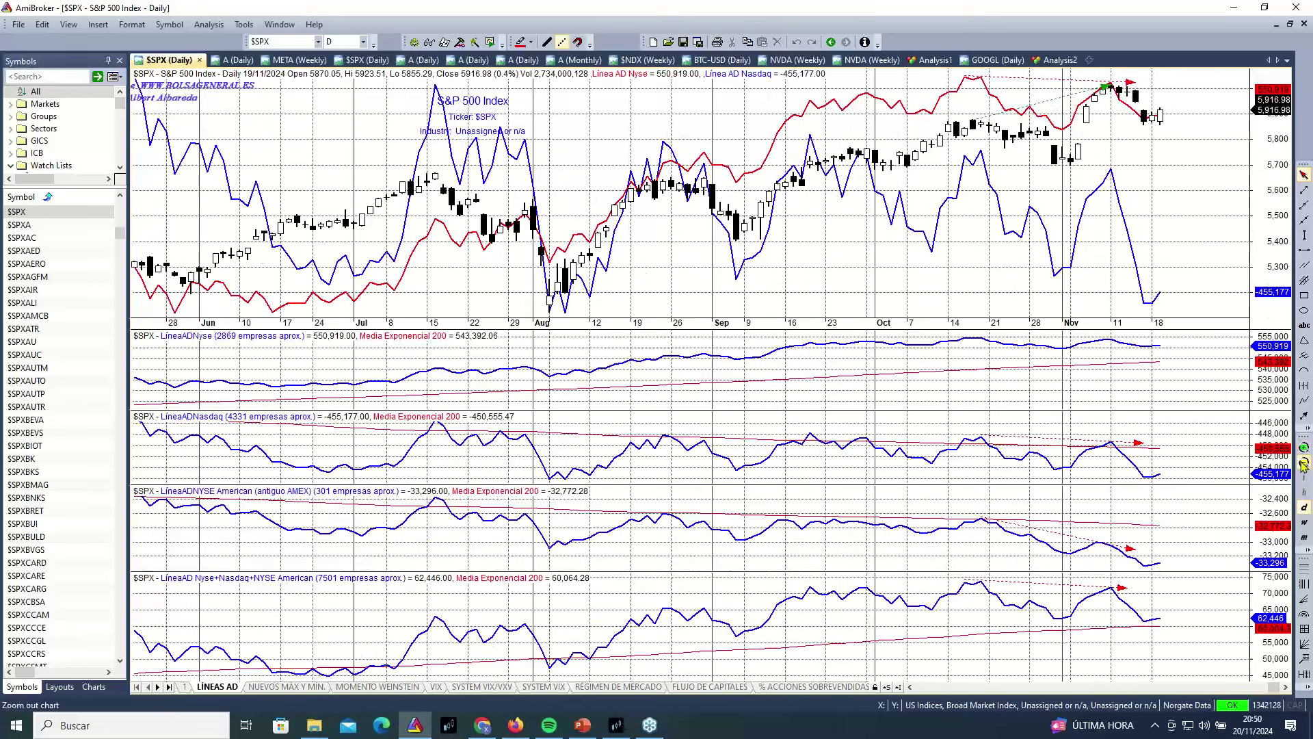
{"action": "left_click", "coordinate": [1304, 465]}
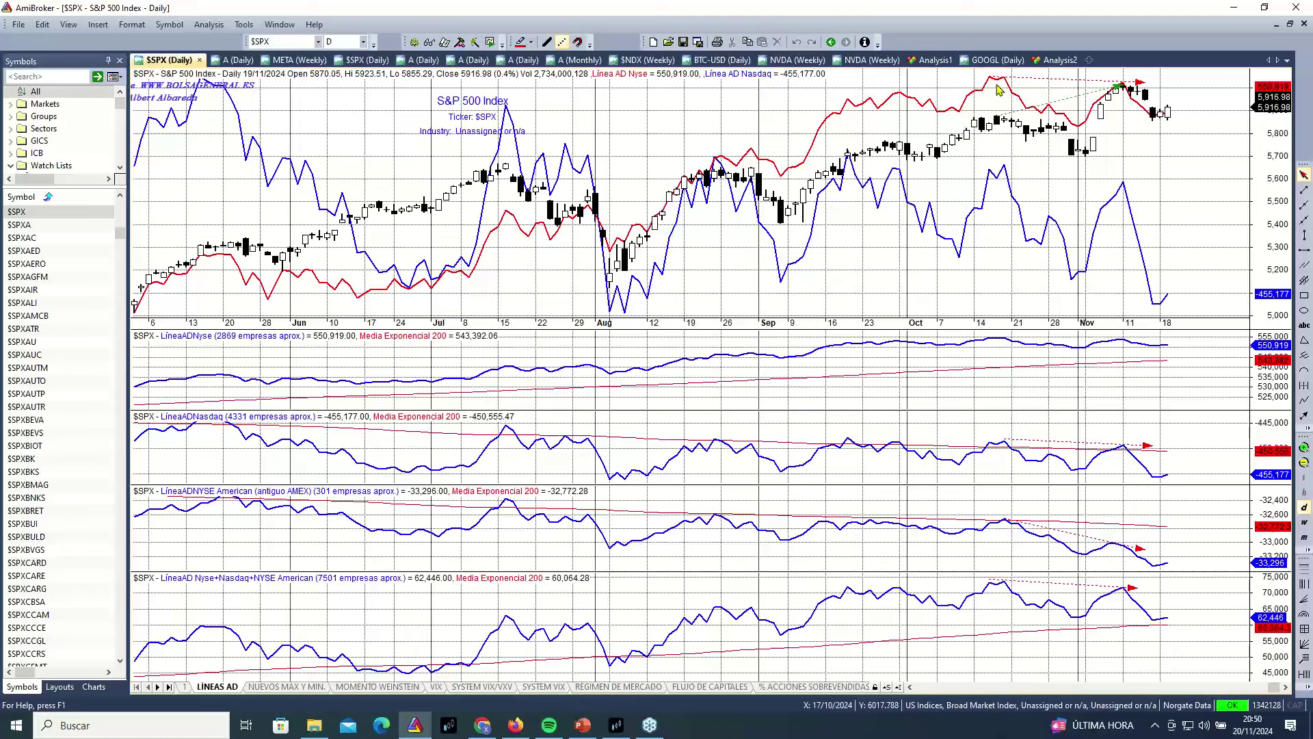
Examine the October–November 2024 divergences between the S&P 500 and the NYSE, Nasdaq, NYSE American and combined advance-decline lines
{"action": "mouse_move", "coordinate": [999, 90]}
{"action": "left_click", "coordinate": [1304, 463]}
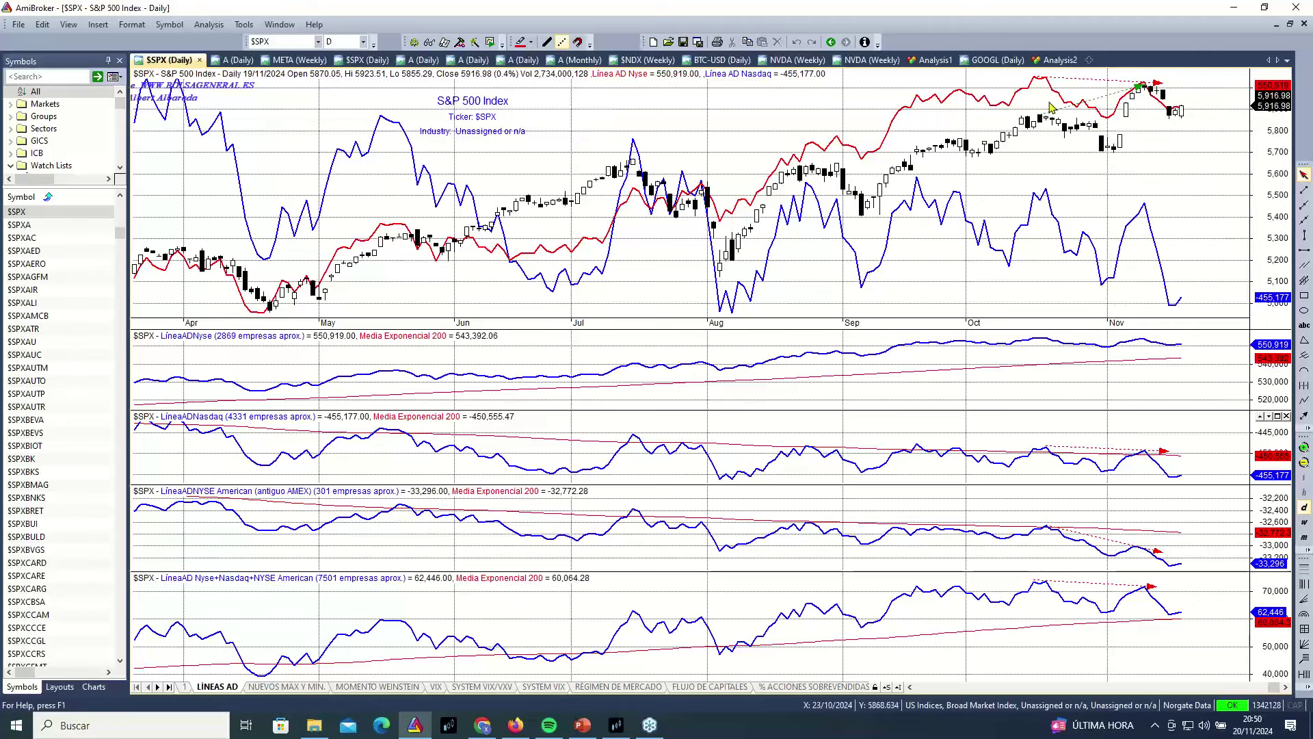
{"action": "left_click", "coordinate": [1304, 464]}
{"action": "left_click", "coordinate": [1304, 464]}
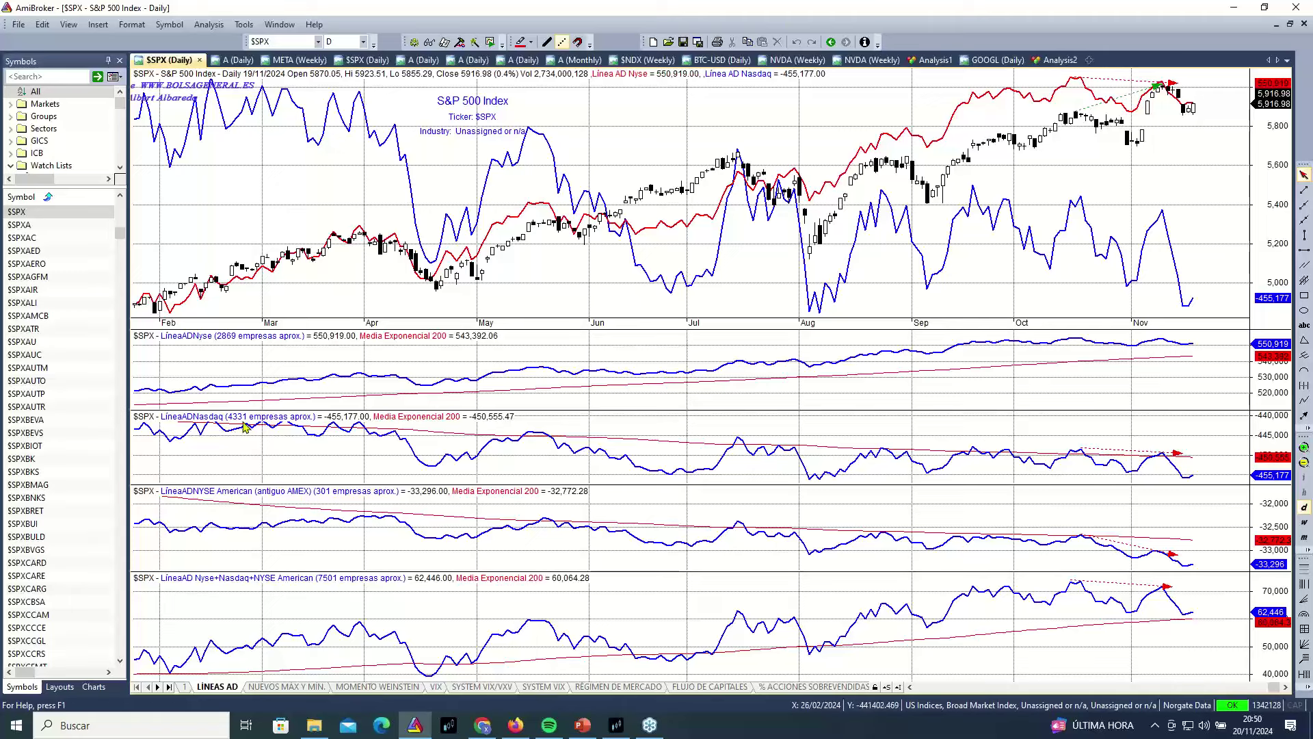
{"action": "mouse_move", "coordinate": [246, 427]}
{"action": "mouse_move", "coordinate": [224, 343]}
{"action": "mouse_move", "coordinate": [1176, 169]}
{"action": "mouse_move", "coordinate": [1166, 120]}
{"action": "mouse_move", "coordinate": [1164, 600]}
{"action": "mouse_move", "coordinate": [1241, 91]}
Move the S&P 500 advance-decline chart back in time to the 2007–2008 decline, ending in October 2008
{"action": "left_click", "coordinate": [1304, 464]}
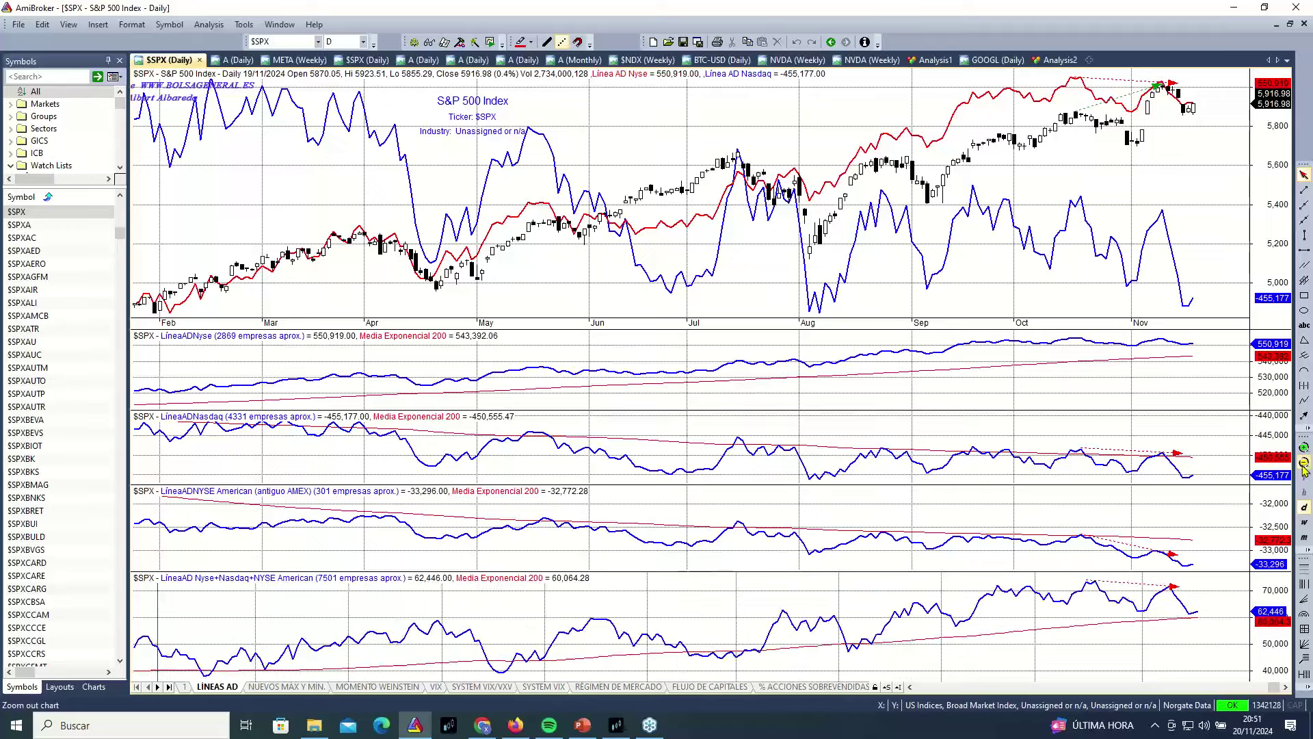
{"action": "left_click", "coordinate": [1304, 465]}
{"action": "left_click", "coordinate": [1304, 465]}
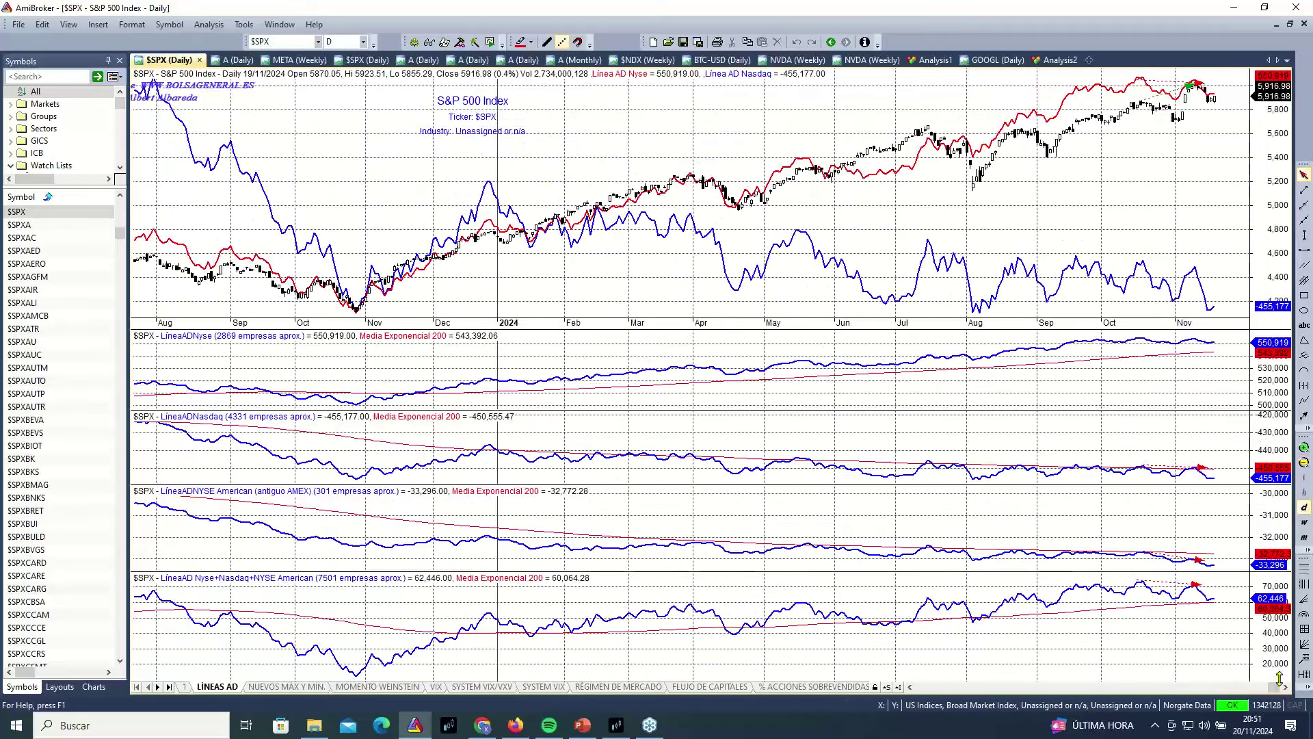
{"action": "left_click_drag", "start_coordinate": [1275, 688], "coordinate": [1265, 696]}
{"action": "left_click_drag", "start_coordinate": [1264, 695], "coordinate": [1218, 718]}
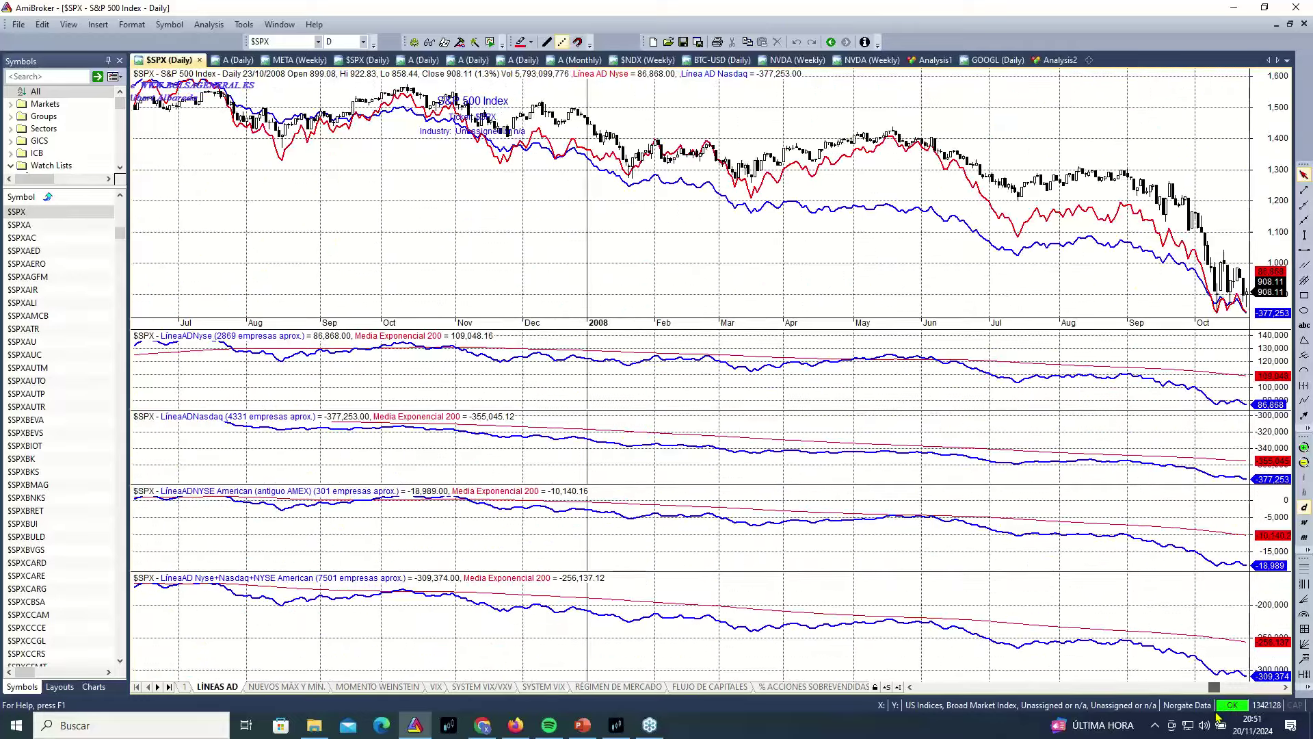
Examine how the NYSE and Nasdaq advance-decline lines behave against the S&P 500 from 2006 to October 2008
{"action": "left_click", "coordinate": [1304, 463]}
{"action": "left_click", "coordinate": [1304, 463]}
{"action": "left_click", "coordinate": [1304, 463]}
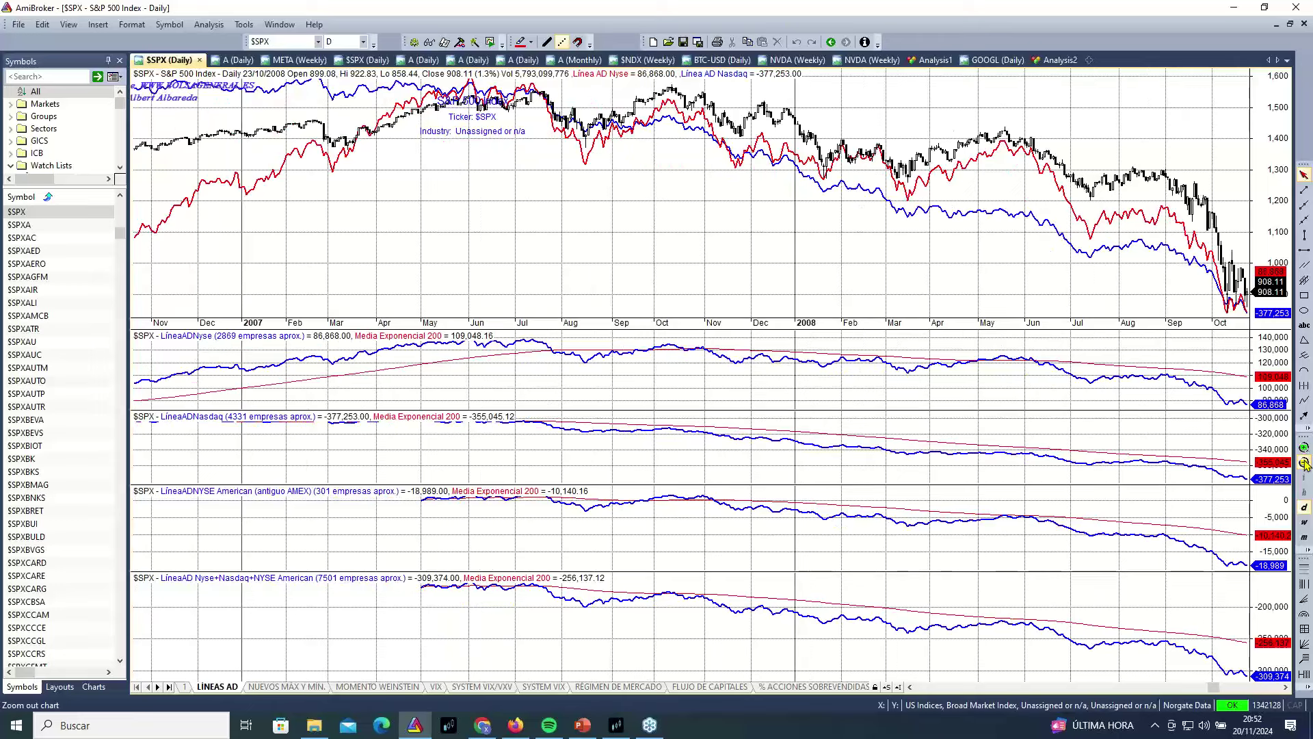
{"action": "left_click", "coordinate": [1304, 463]}
{"action": "left_click", "coordinate": [1304, 463]}
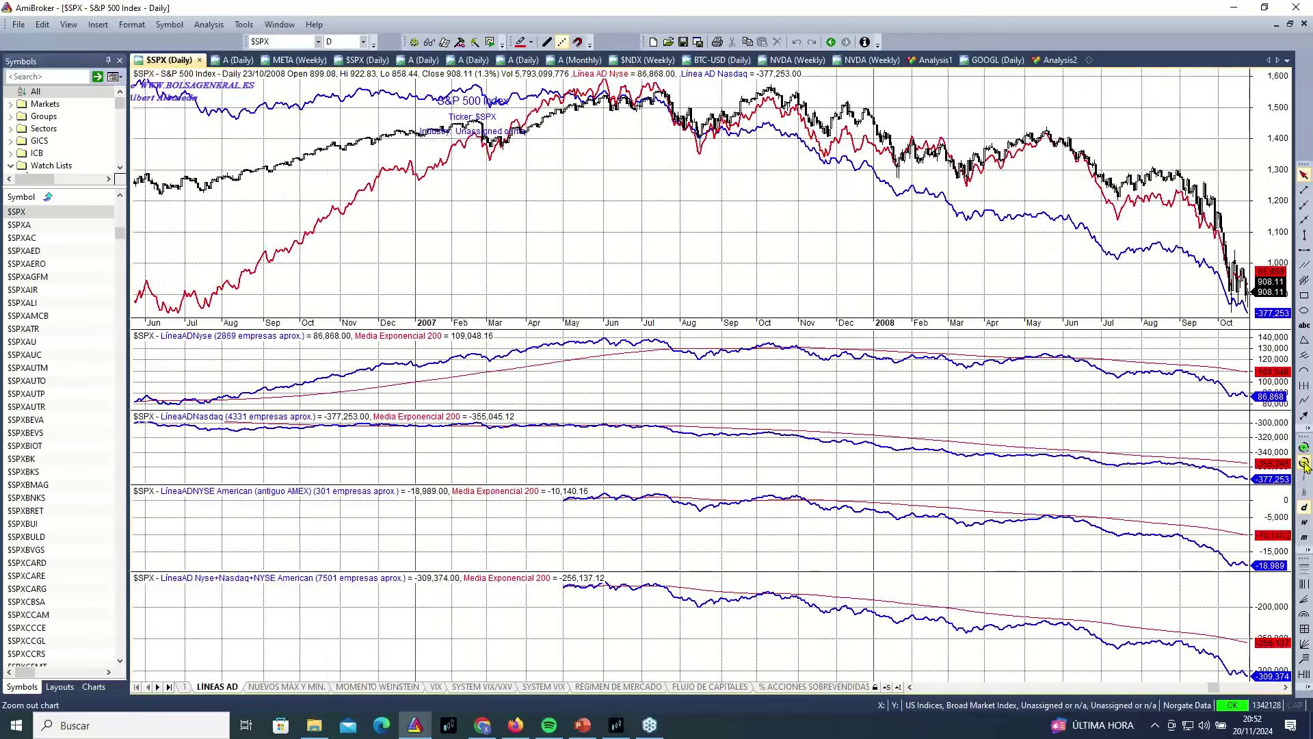
{"action": "left_click", "coordinate": [1304, 447]}
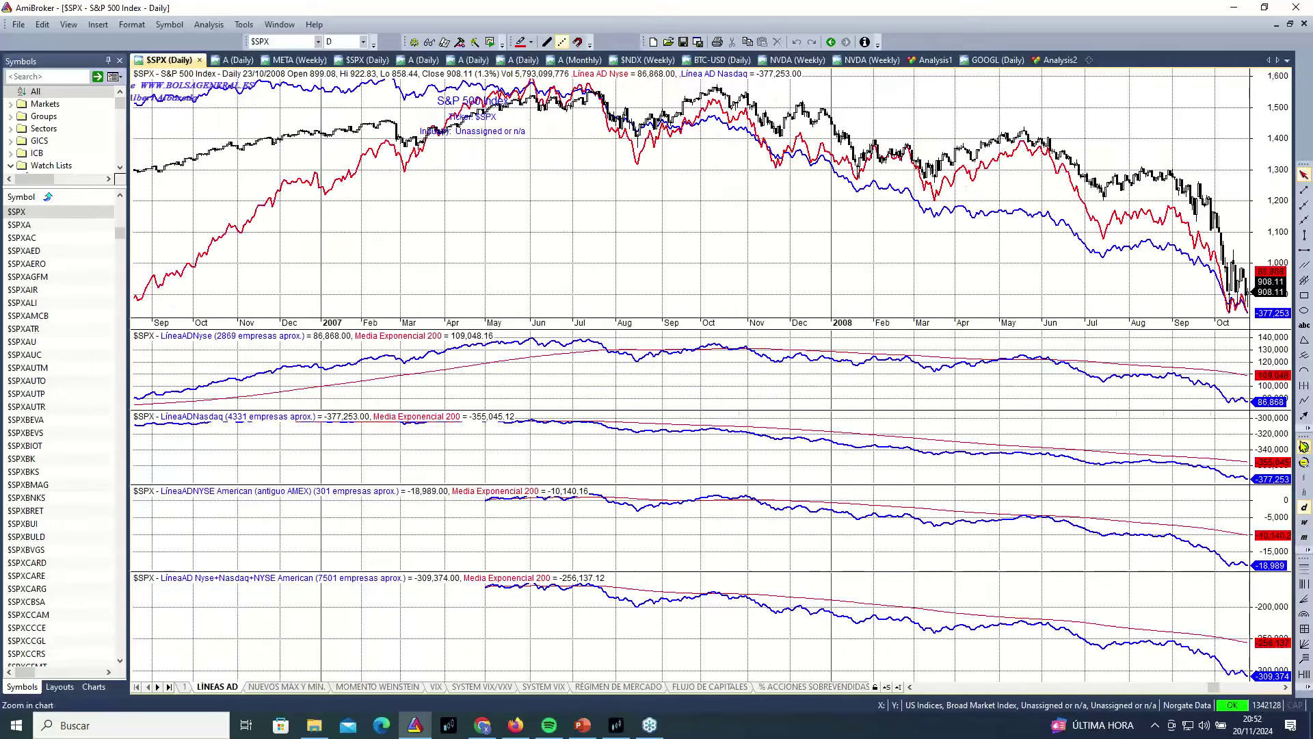
{"action": "left_click", "coordinate": [1304, 446]}
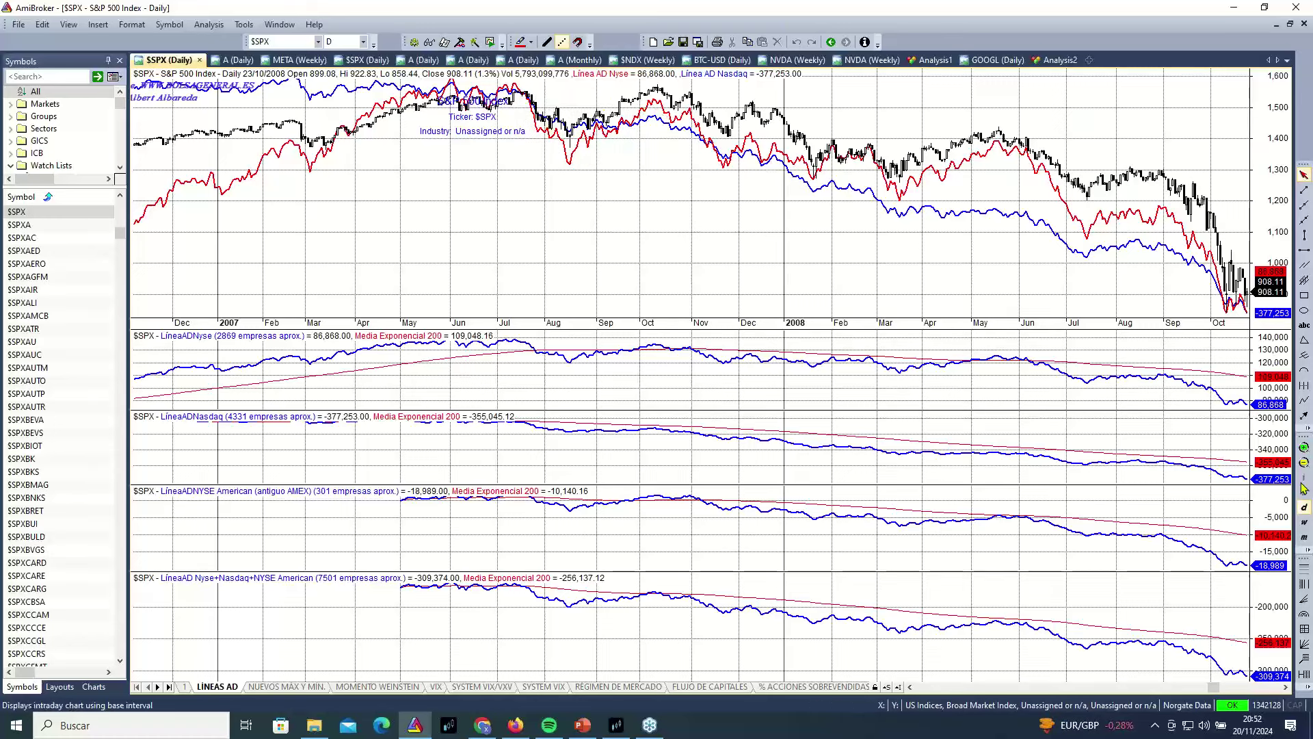
{"action": "left_click", "coordinate": [1305, 463]}
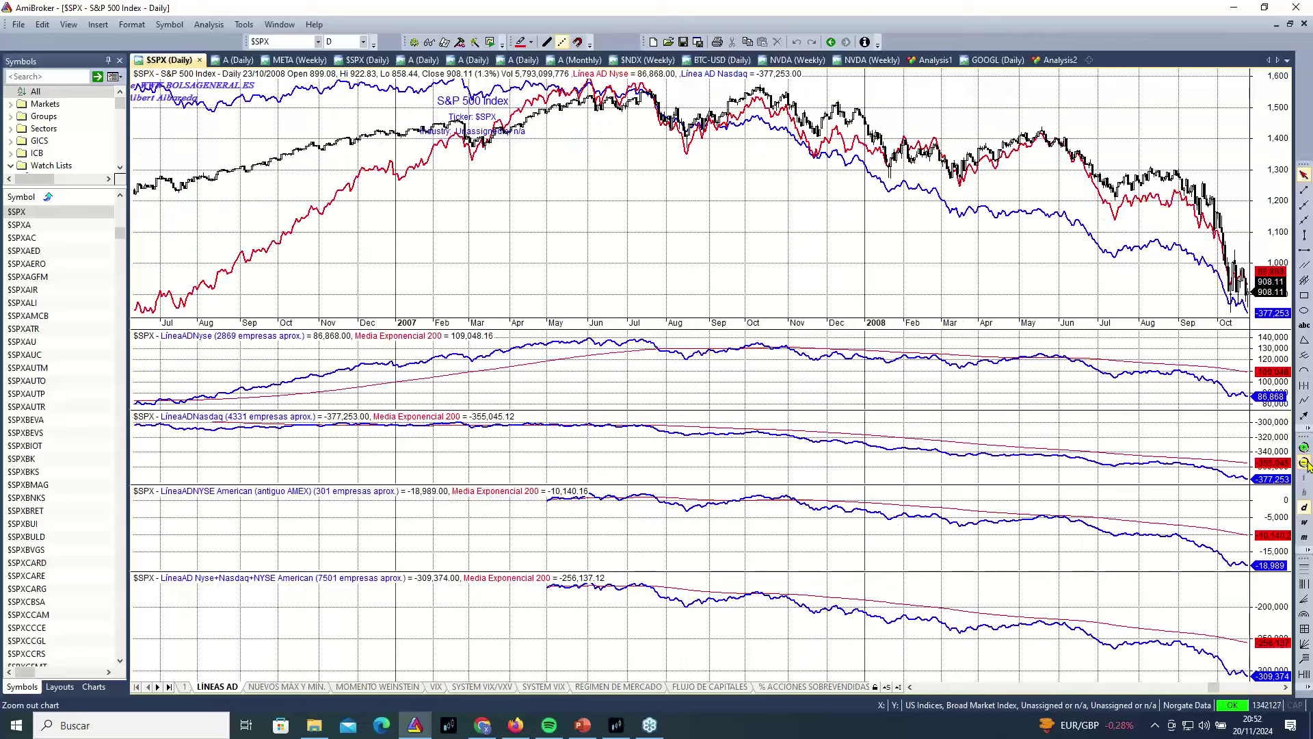
{"action": "left_click", "coordinate": [1305, 463]}
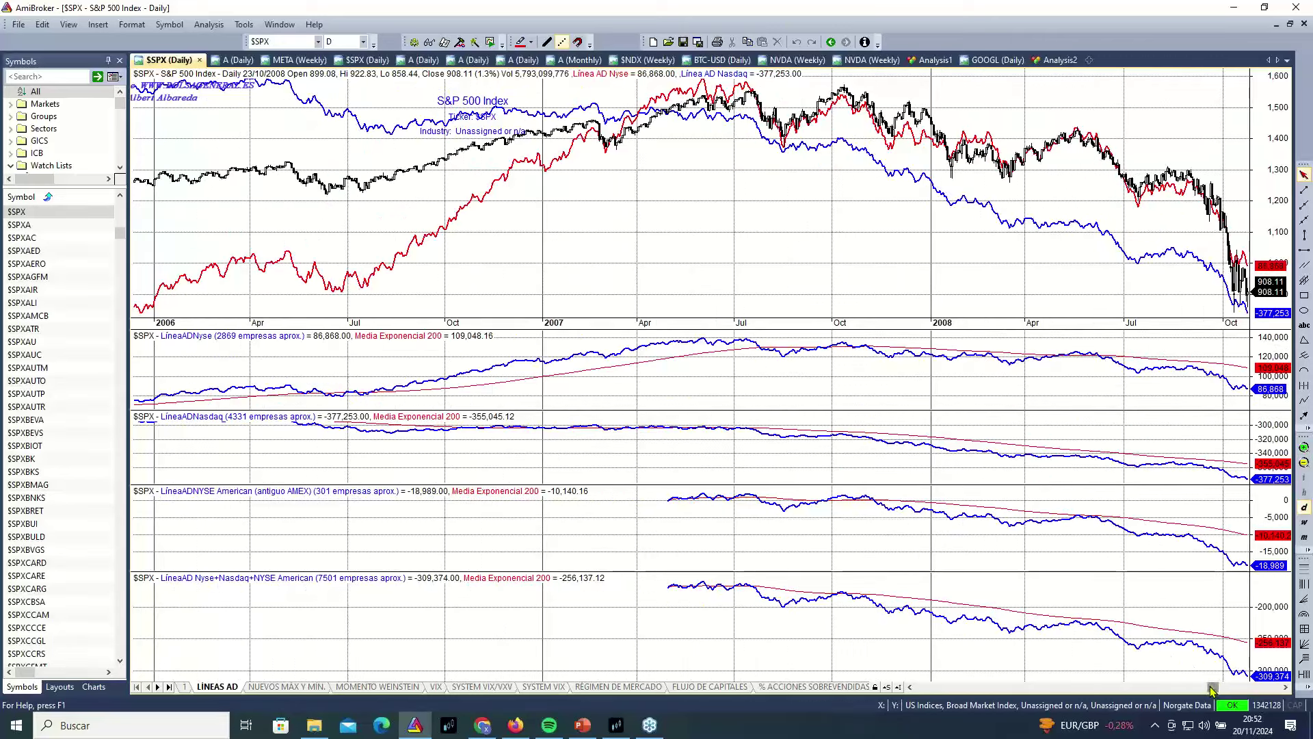
Show the S&P 500 with its advance-decline lines around the dot-com peak, from 1995 to May 2002
{"action": "left_click_drag", "start_coordinate": [1211, 688], "coordinate": [1183, 701]}
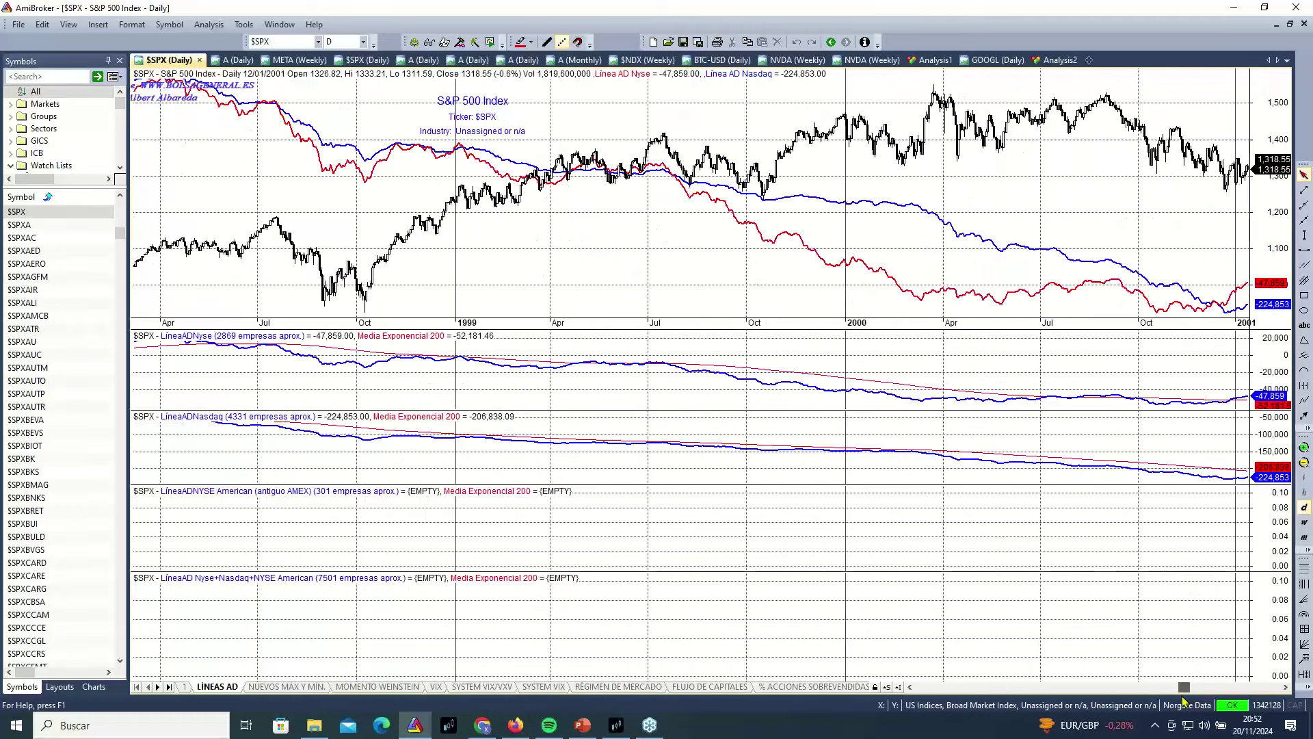
{"action": "left_click", "coordinate": [1304, 464]}
{"action": "left_click", "coordinate": [1304, 464]}
{"action": "left_click", "coordinate": [1304, 463]}
{"action": "left_click", "coordinate": [1304, 463]}
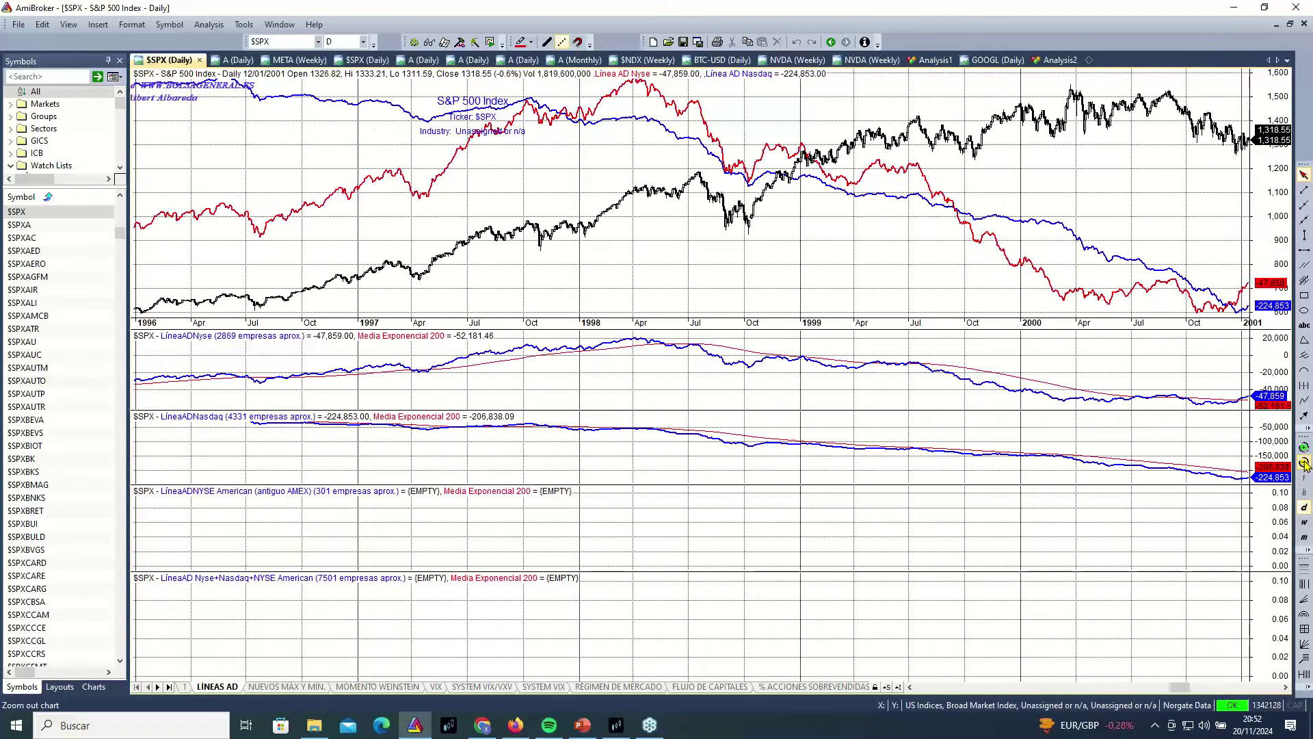
{"action": "left_click", "coordinate": [1304, 464]}
{"action": "left_click", "coordinate": [1304, 464]}
{"action": "left_click", "coordinate": [1304, 463]}
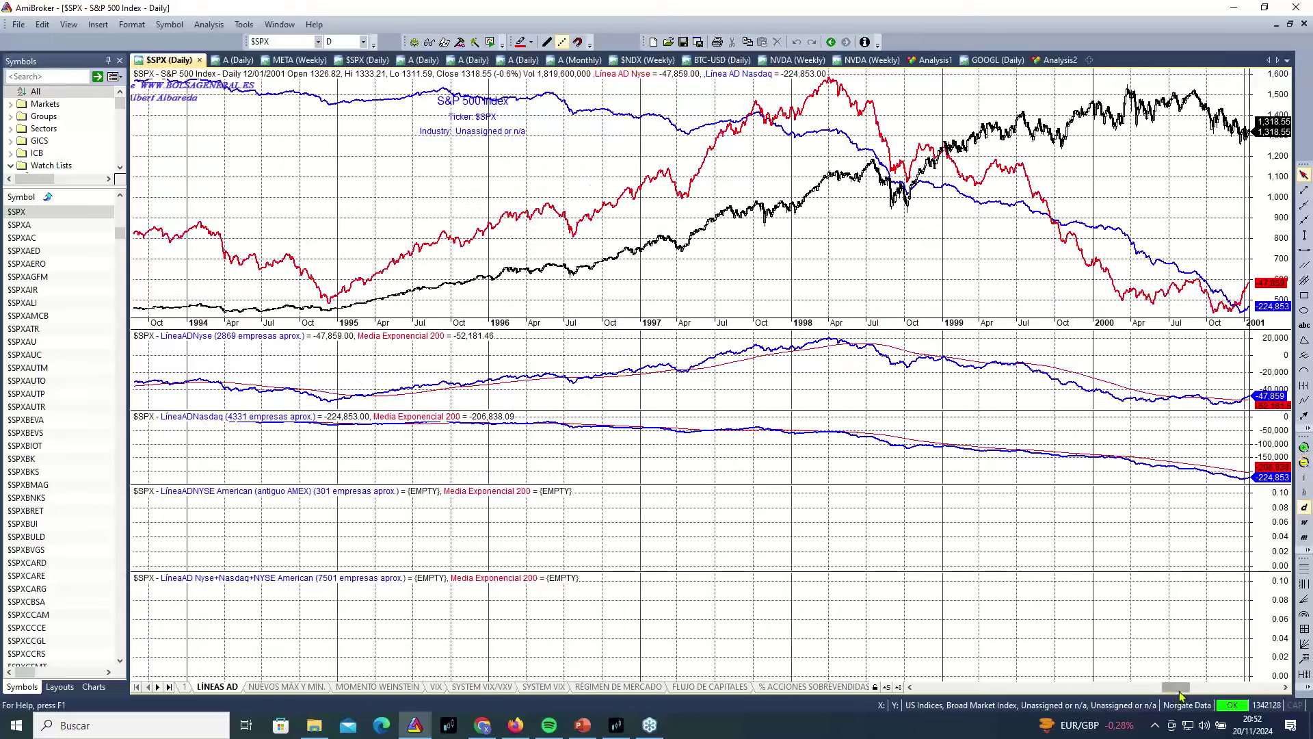
{"action": "scroll", "coordinate": [1181, 696], "scroll_direction": "down", "scroll_amount": 3}
{"action": "scroll", "coordinate": [1181, 696], "scroll_direction": "down", "scroll_amount": 5}
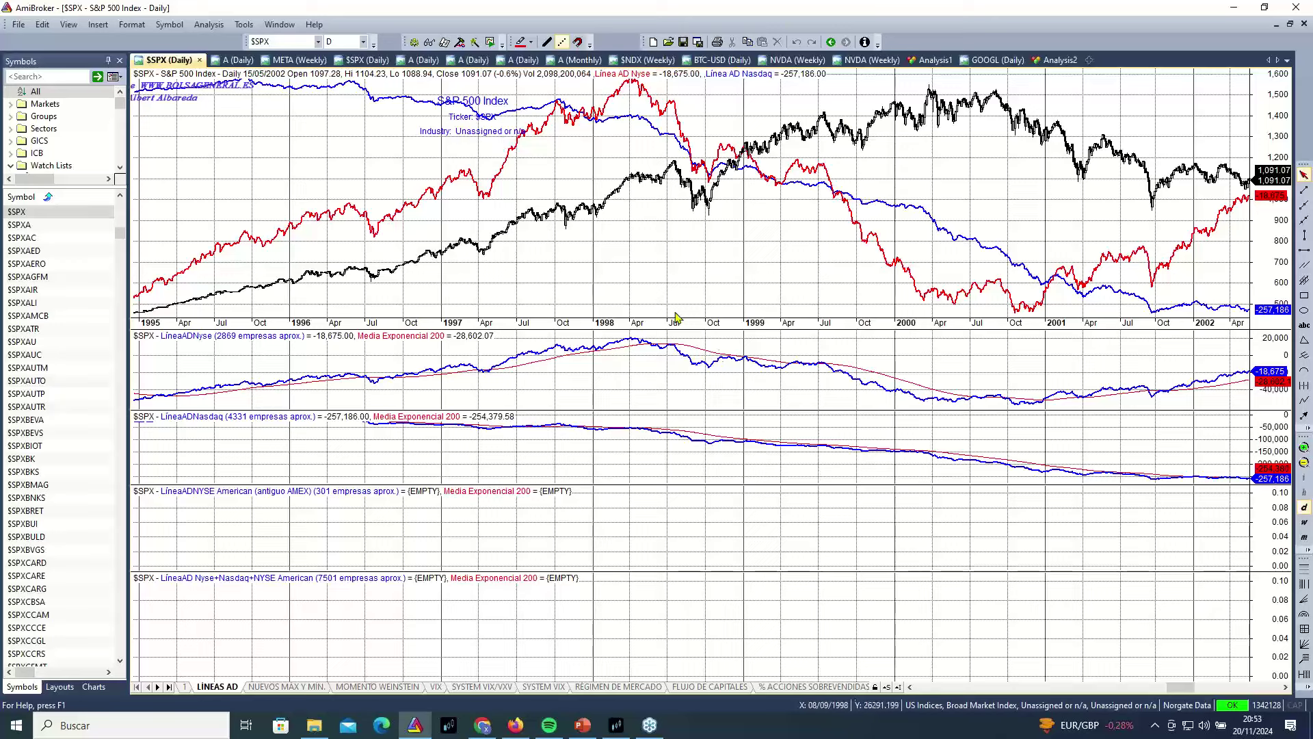
Check the NYSE advance-decline line's April 1998 peak and its mid-1999 high against the S&P 500
{"action": "mouse_move", "coordinate": [757, 275]}
{"action": "mouse_move", "coordinate": [642, 80]}
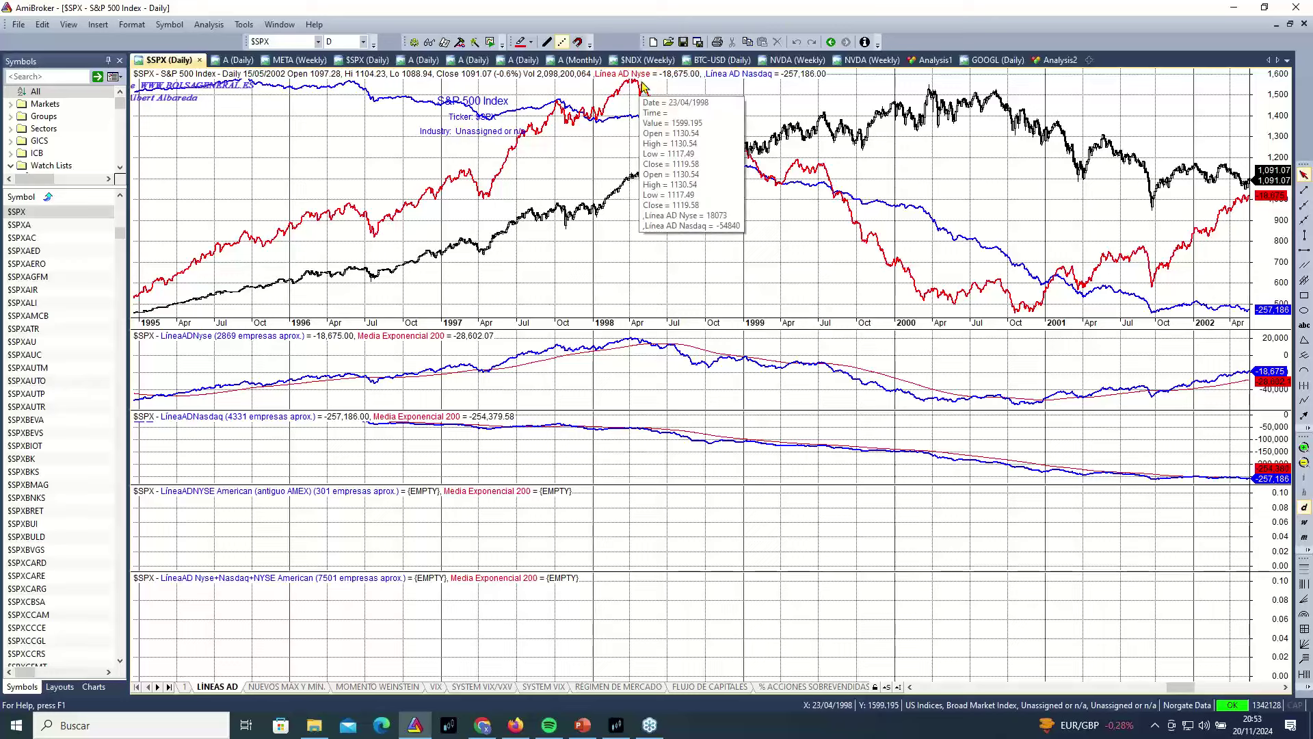
{"action": "mouse_move", "coordinate": [817, 174]}
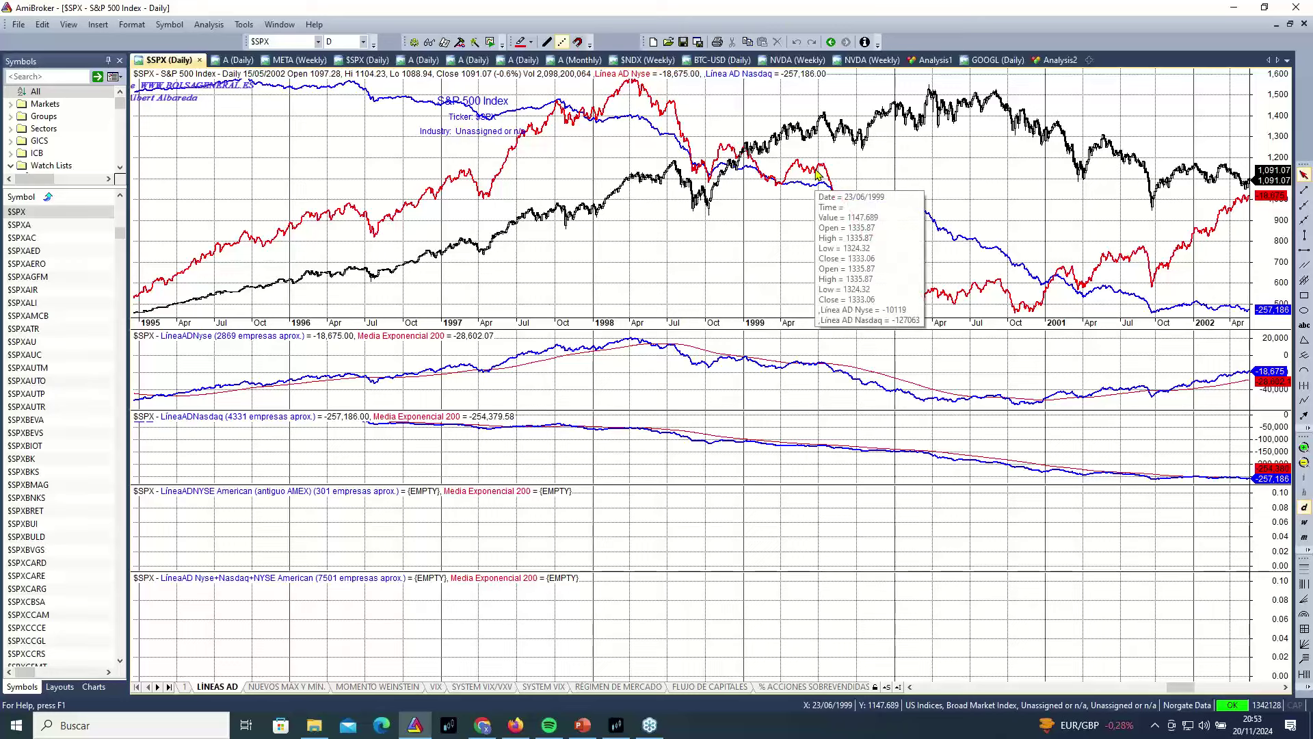